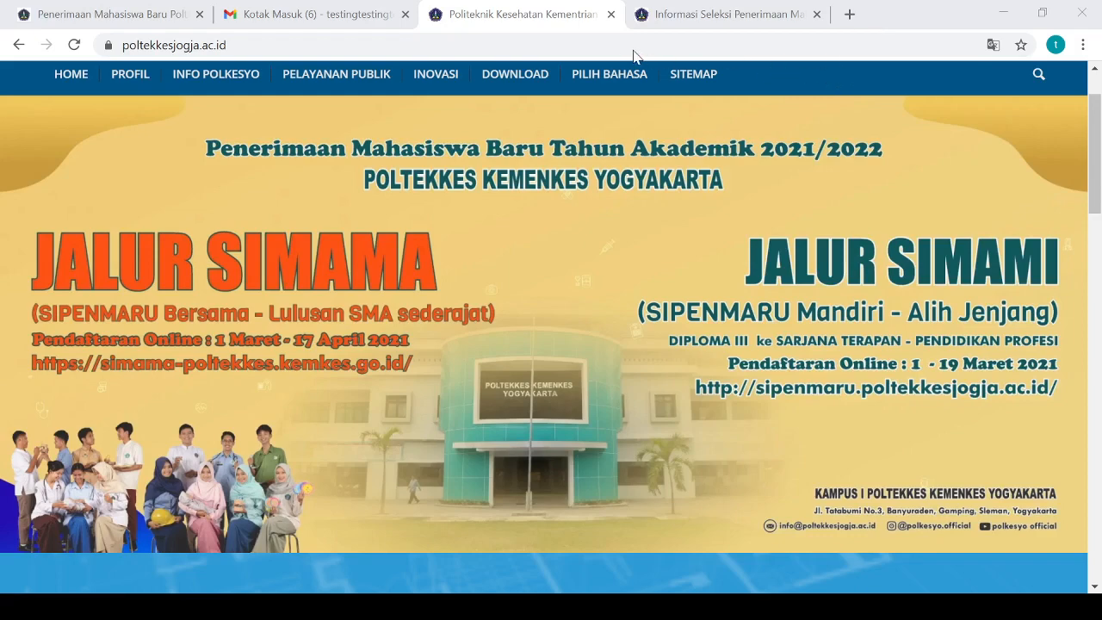
# Scroll the Poltekkes home page and switch to the SIMAMI 2021/2022 admissions article tab
pyautogui.scroll(-5, 678, 233)
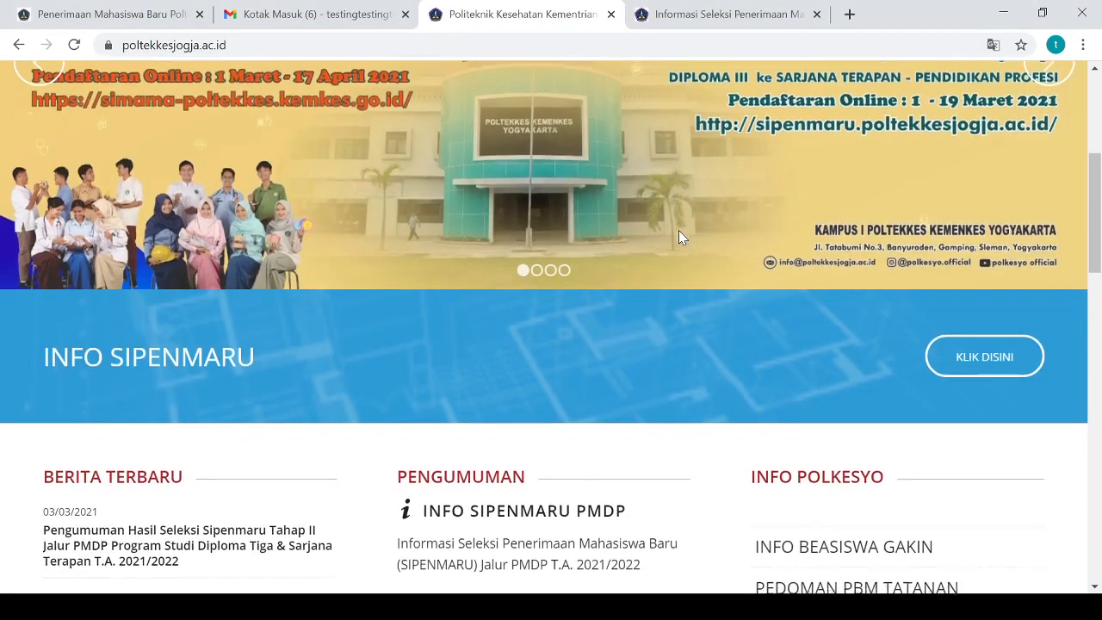
pyautogui.scroll(-2, 680, 241)
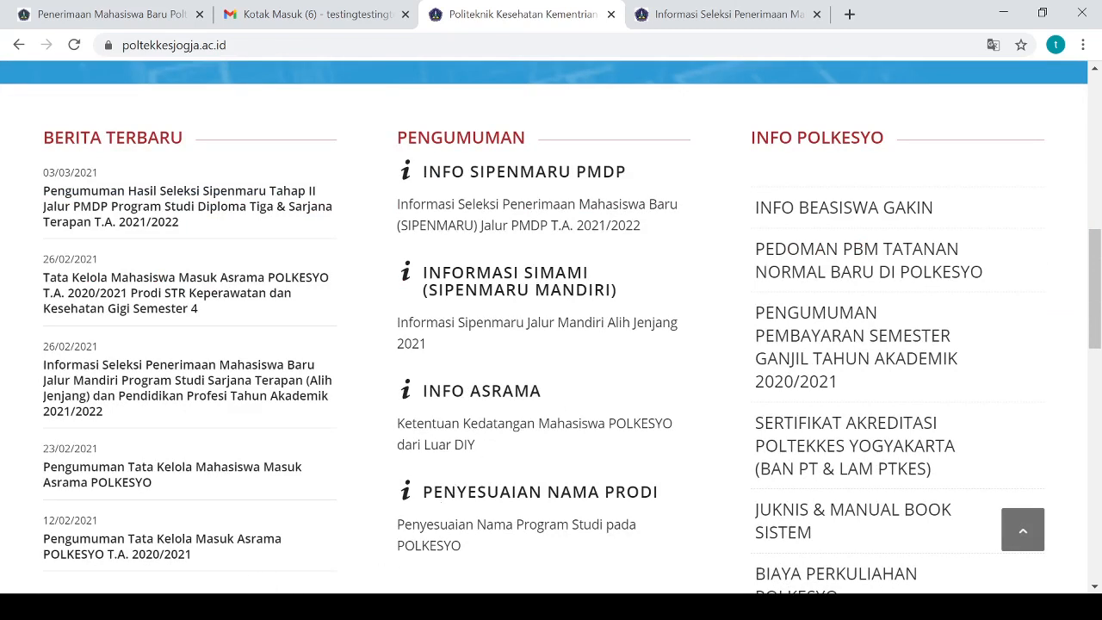
pyautogui.click(231, 607)
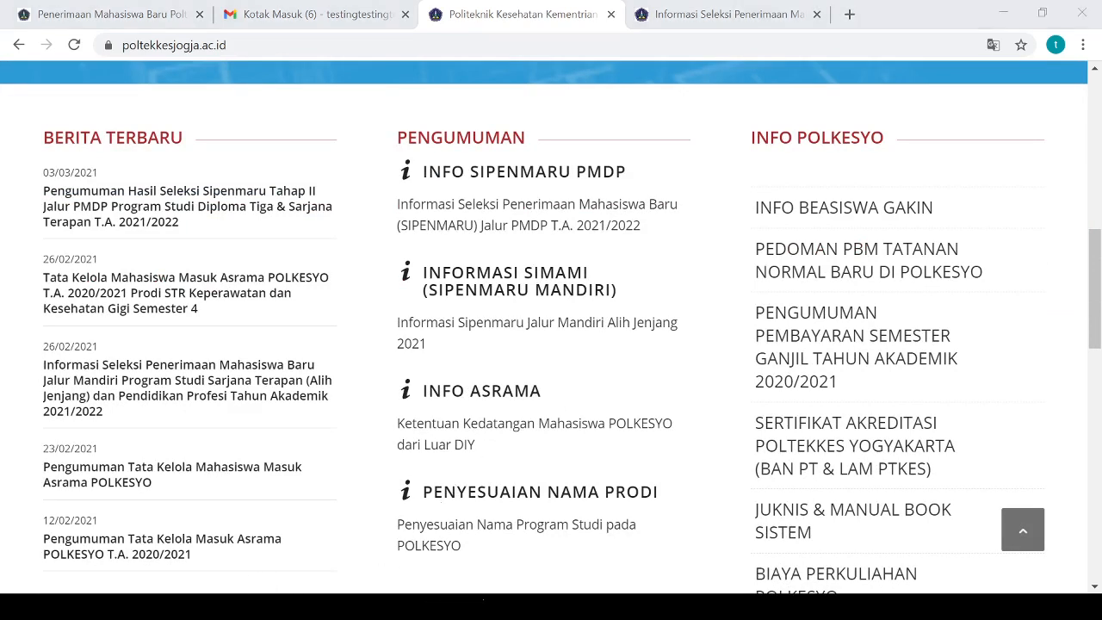
pyautogui.click(869, 26)
pyautogui.click(732, 15)
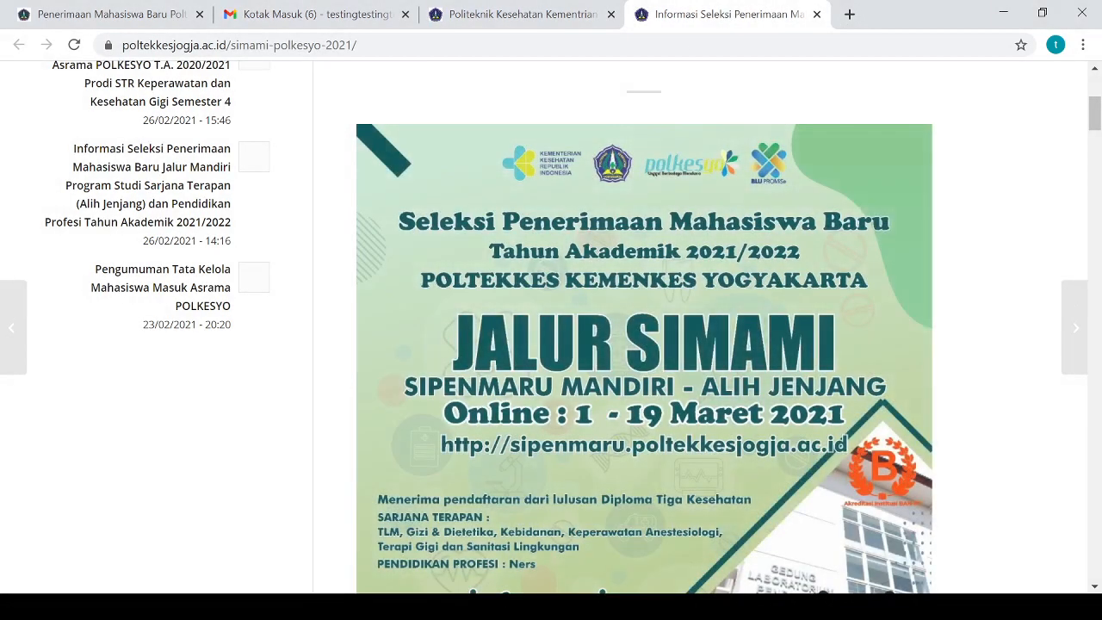
# Read through the SIMAMI Persyaratan Umum and the study-program table
pyautogui.click(231, 607)
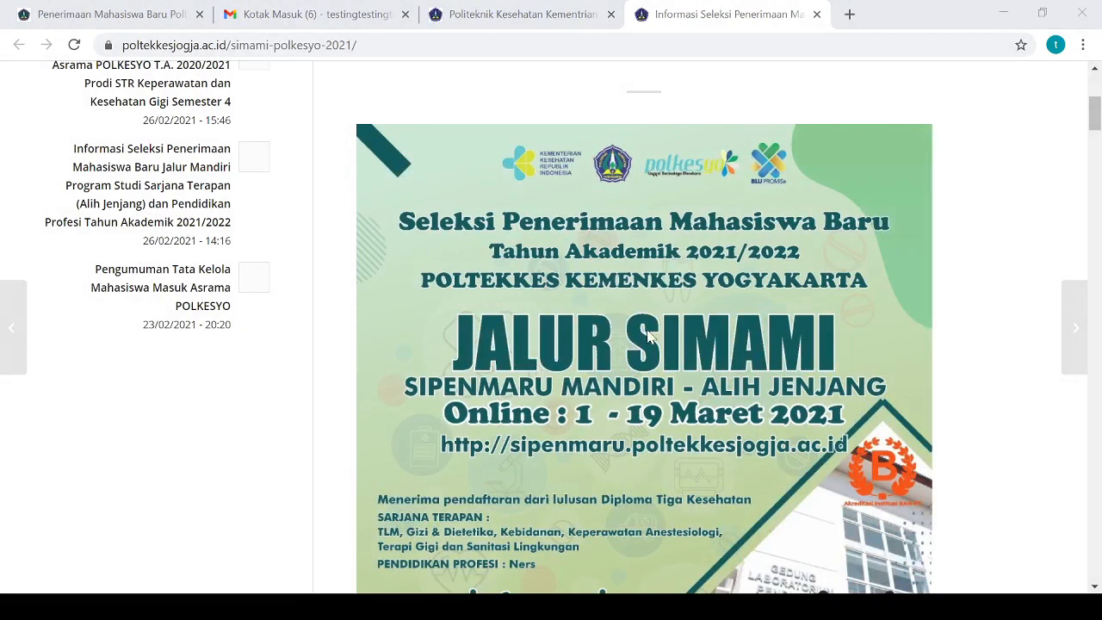
pyautogui.click(872, 33)
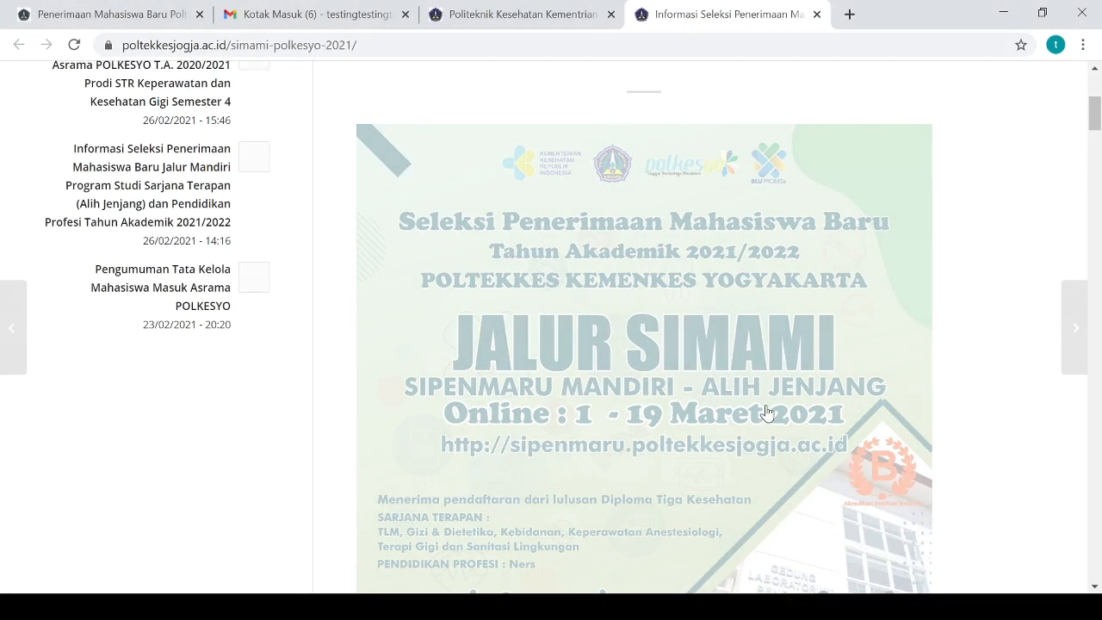
pyautogui.scroll(-3, 797, 366)
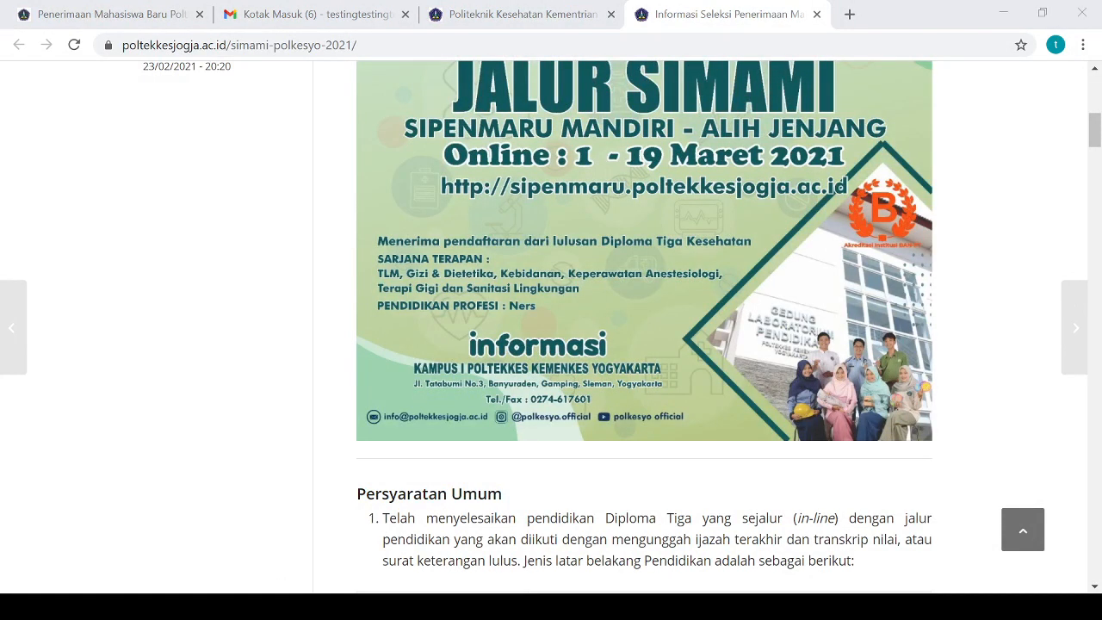
pyautogui.click(877, 20)
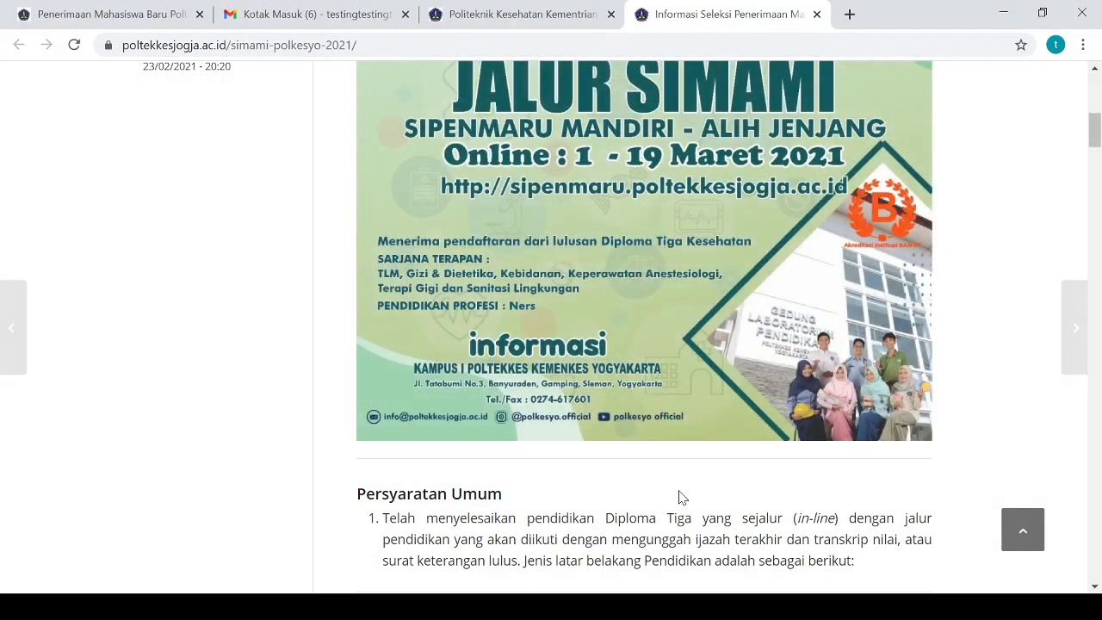
pyautogui.scroll(-3, 683, 491)
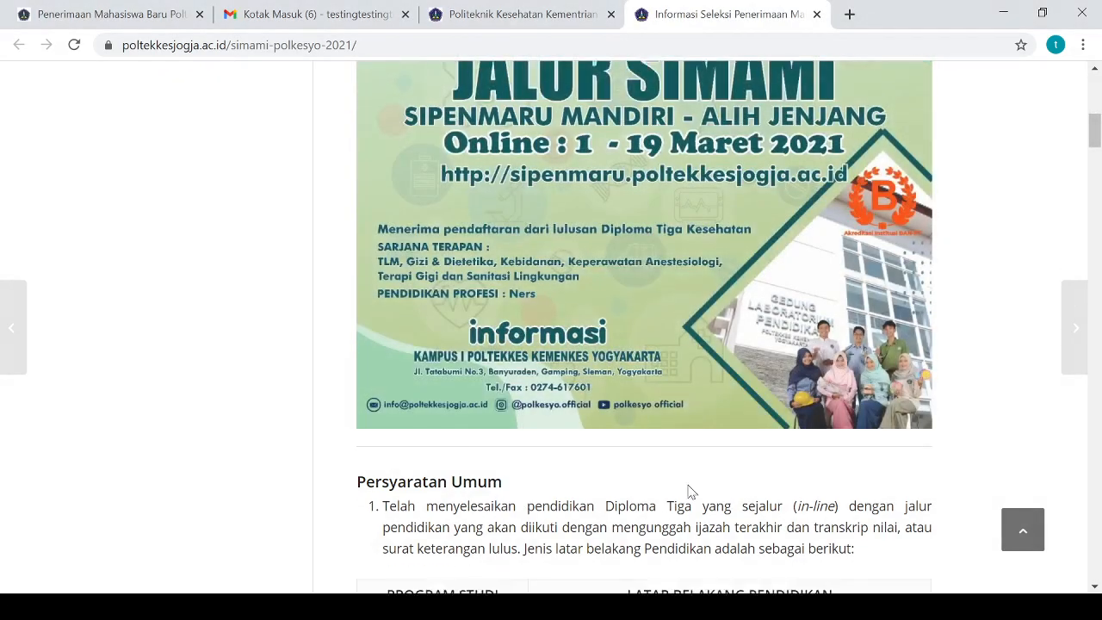
pyautogui.scroll(-2, 696, 488)
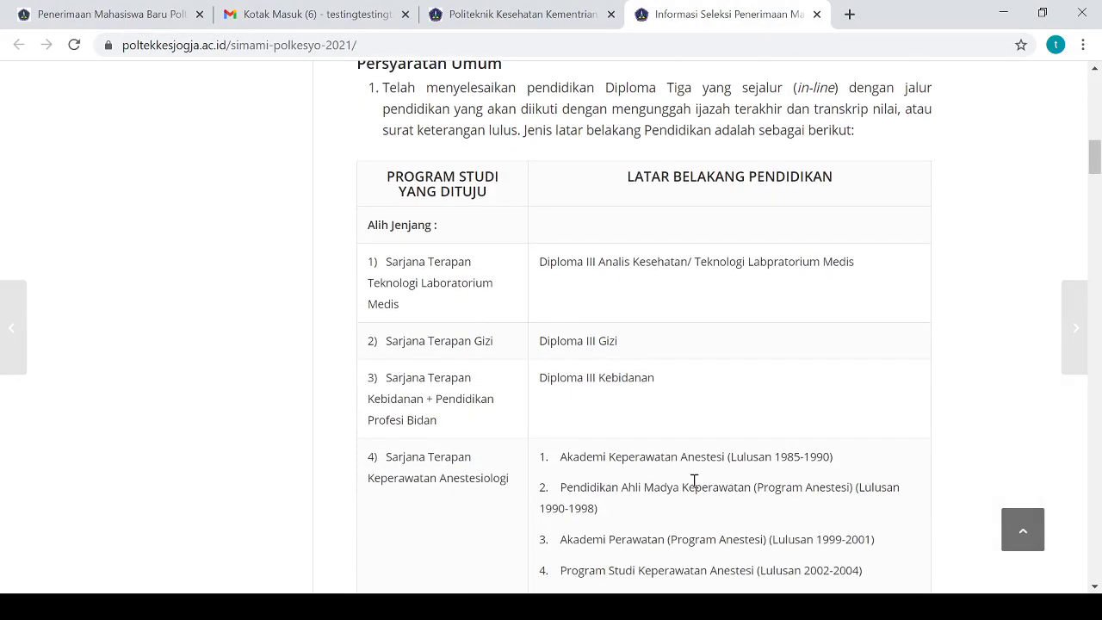
pyautogui.scroll(-3, 694, 479)
pyautogui.scroll(1, 702, 478)
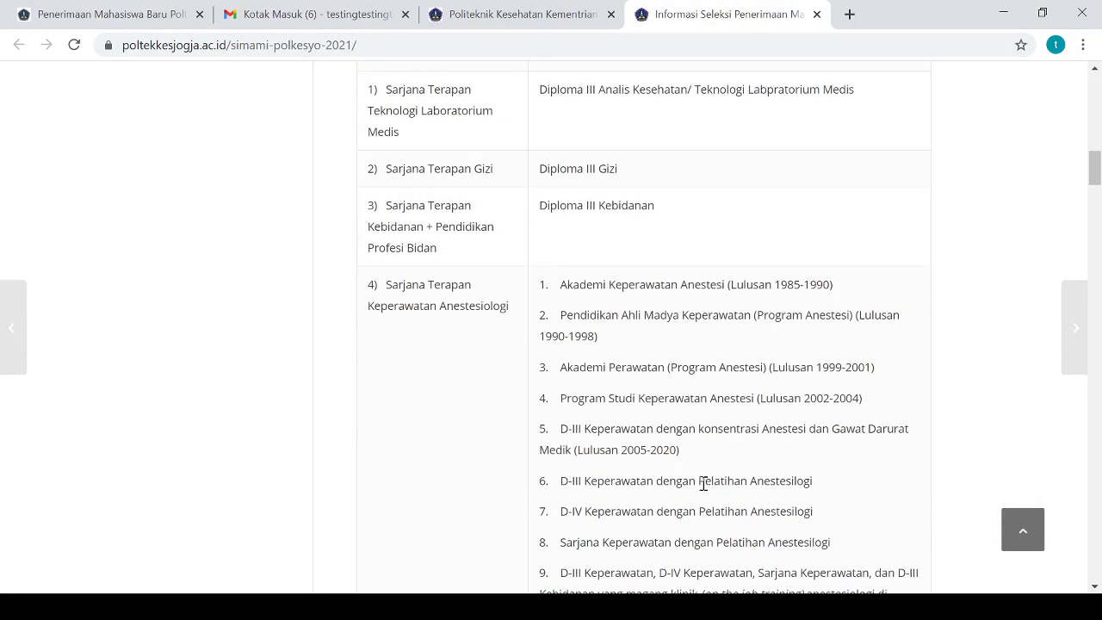
pyautogui.scroll(-6, 706, 476)
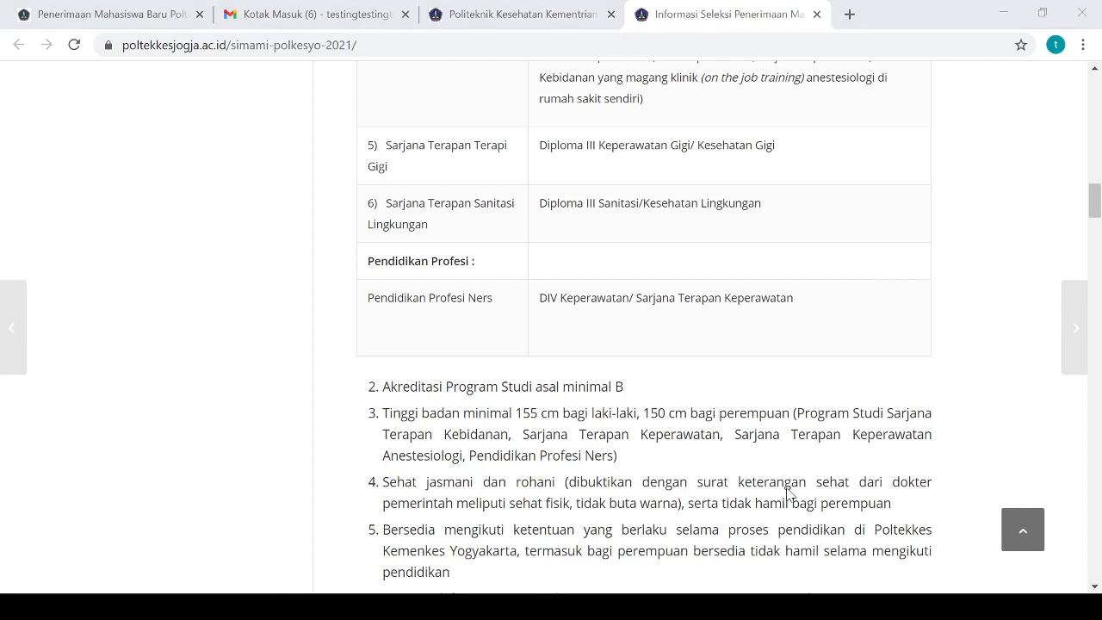
# Close the popped-up ad page and return to the SIPENMARU admissions site
pyautogui.click(1033, 148)
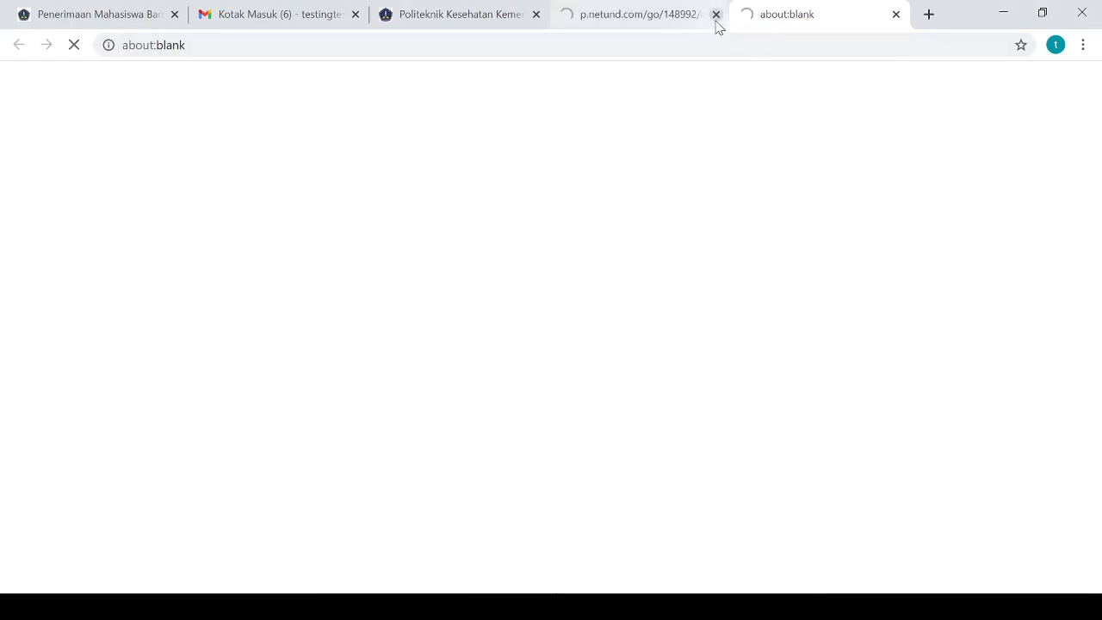
pyautogui.click(715, 15)
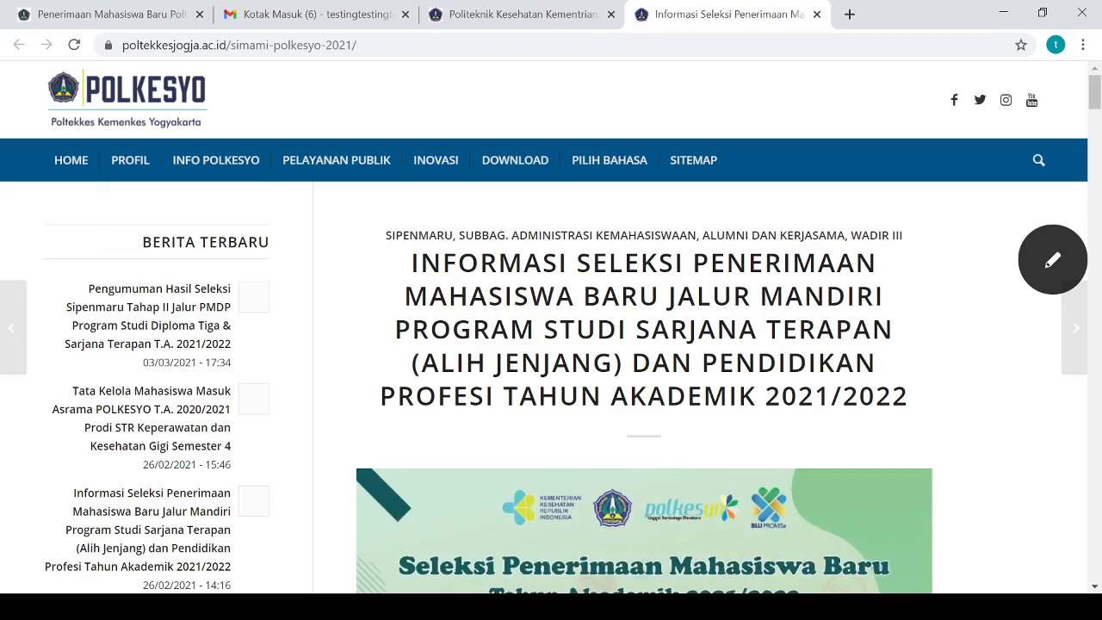
pyautogui.click(127, 16)
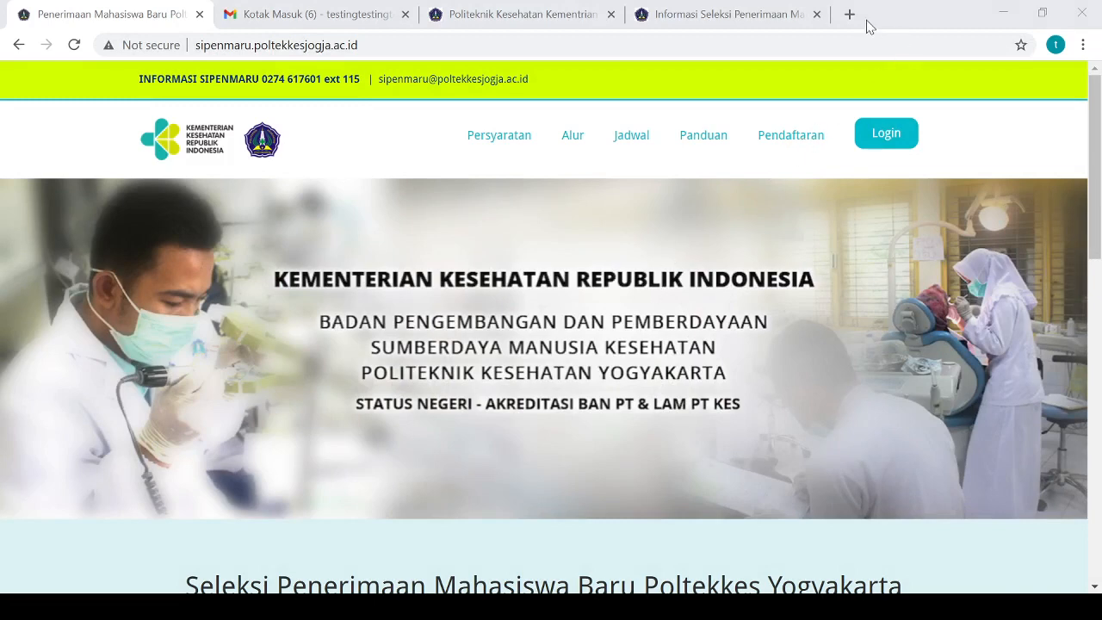
# Scroll the SIPENMARU home page and choose the MANDIRI tile for the Jalur Mandiri registration form
pyautogui.scroll(-3, 699, 208)
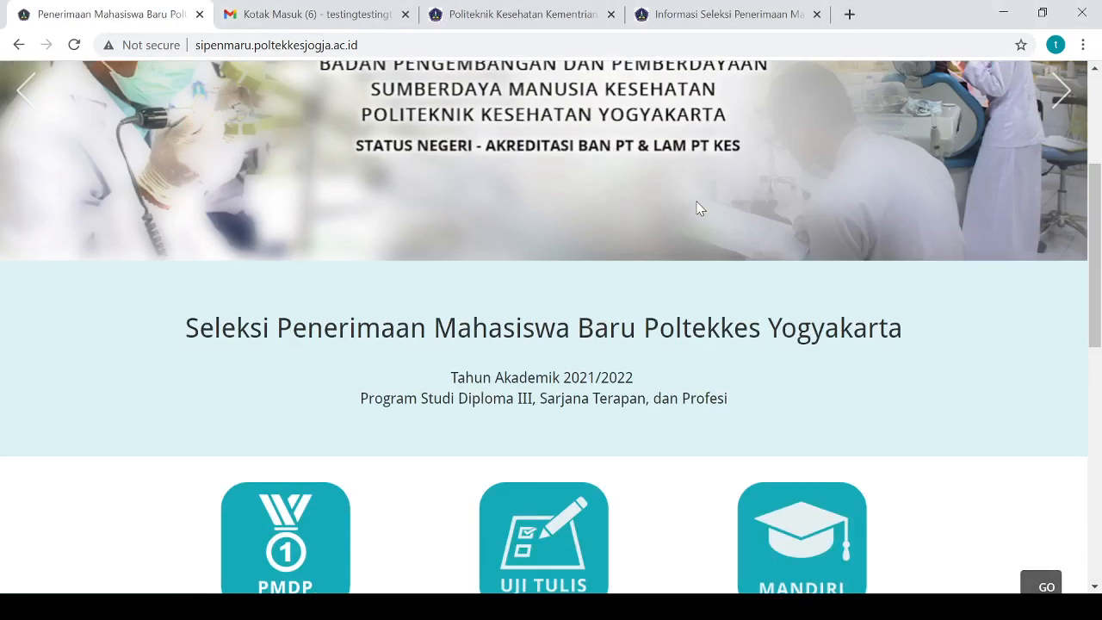
pyautogui.scroll(-2, 698, 208)
pyautogui.scroll(-1, 699, 208)
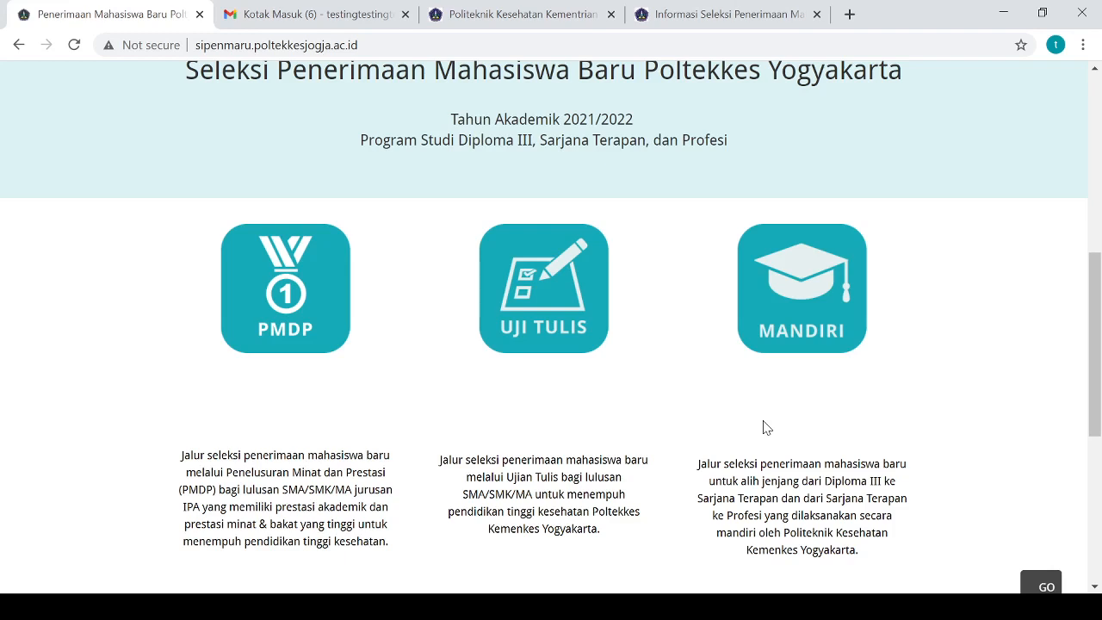
pyautogui.click(1049, 284)
pyautogui.click(783, 331)
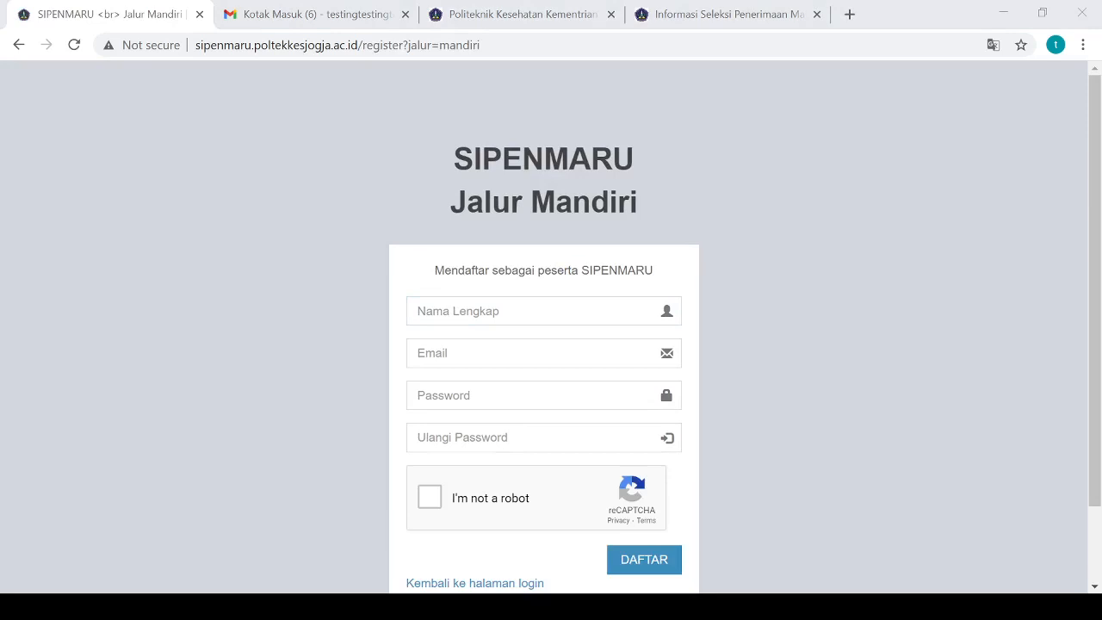
# Enter the applicant's full name in the Nama Lengkap field
pyautogui.click(1023, 323)
pyautogui.click(519, 309)
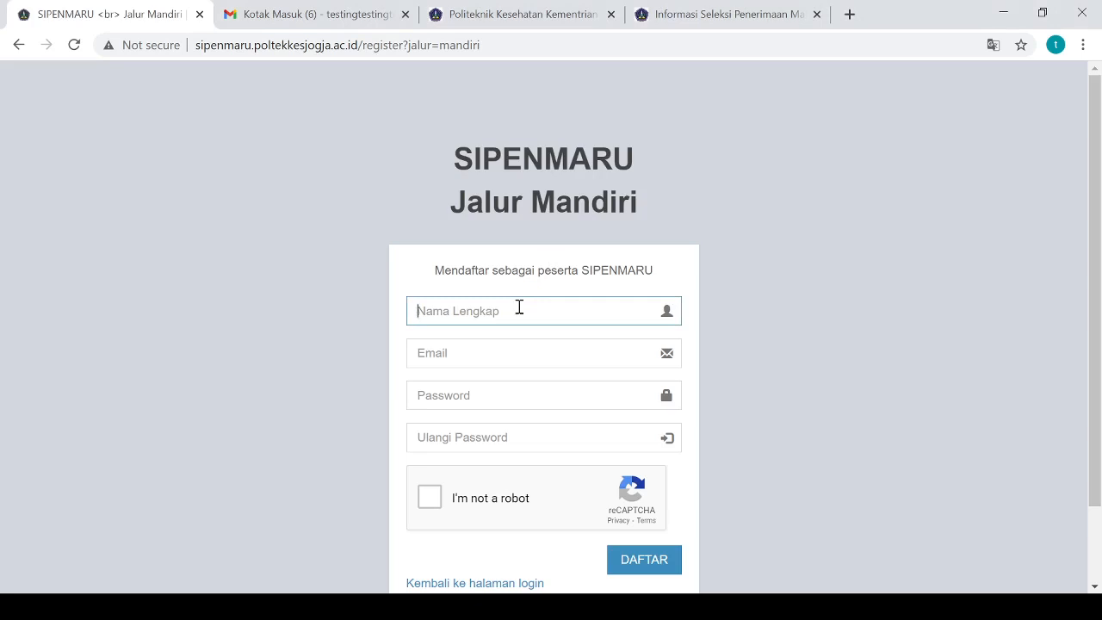
pyautogui.write('Testing Simami')
pyautogui.press('Tab')
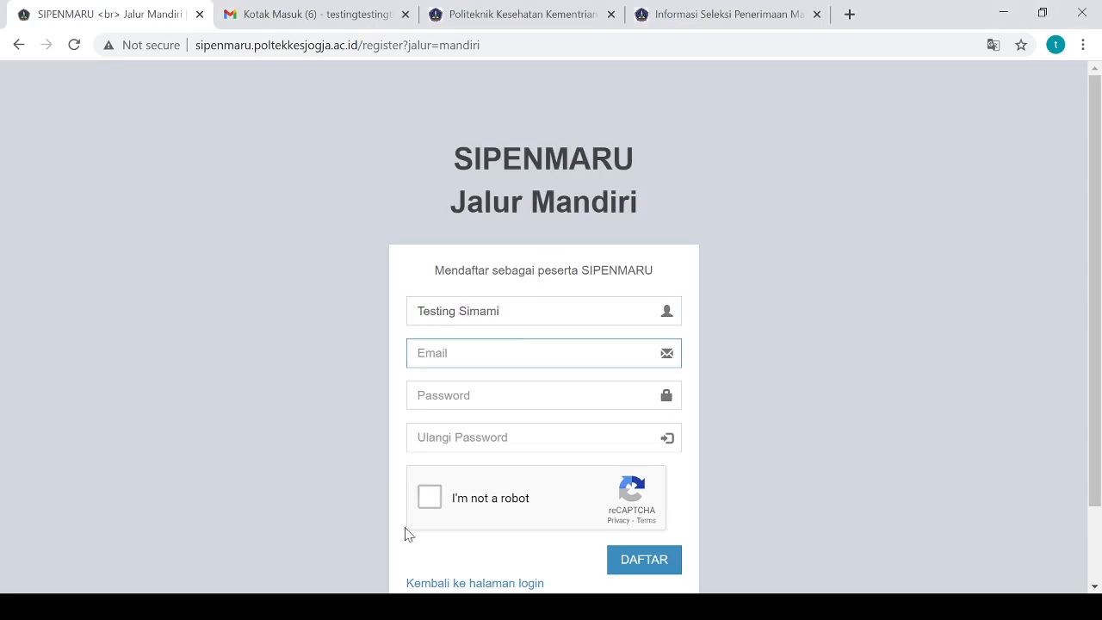
# Paste the applicant's e-mail address into the Email field
pyautogui.click(267, 606)
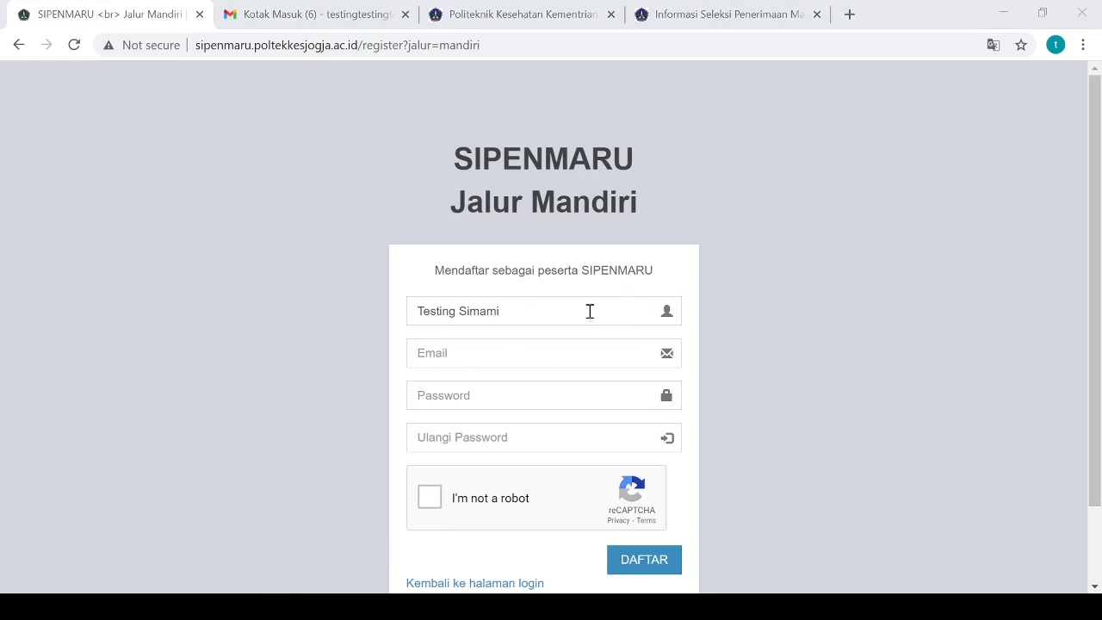
pyautogui.click(174, 332)
pyautogui.click(473, 355)
pyautogui.hotkey('ctrl', 'v')
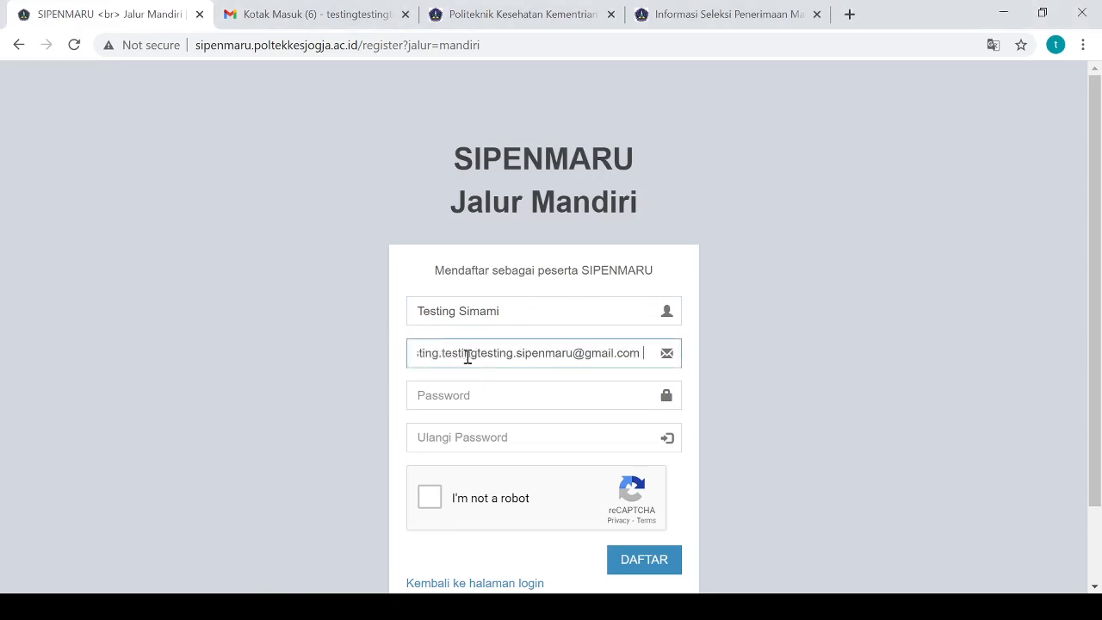
pyautogui.click(284, 360)
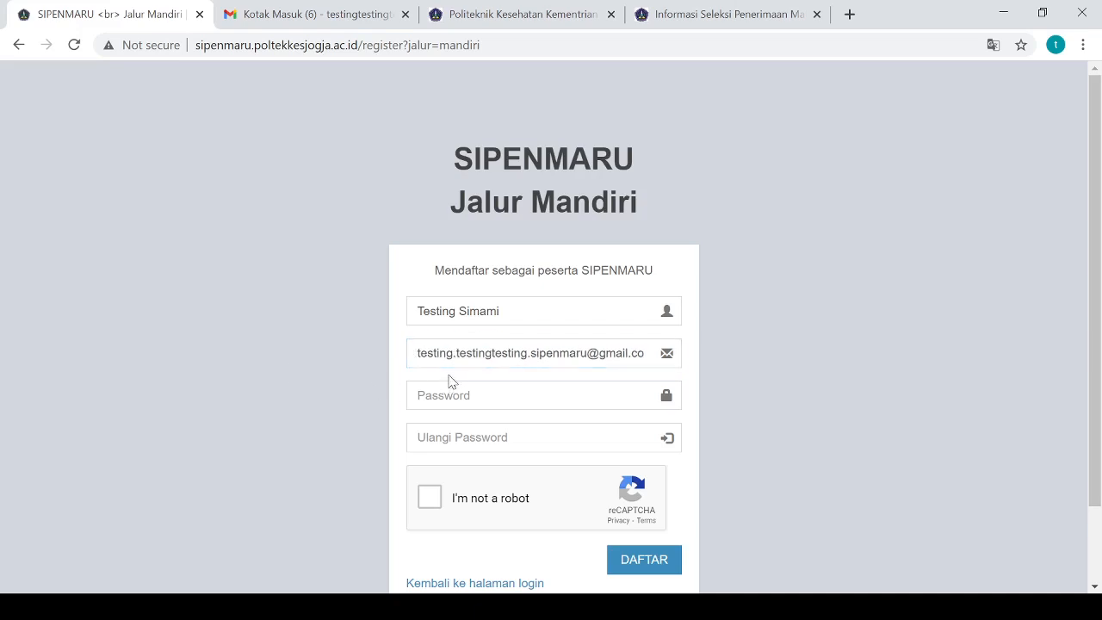
pyautogui.scroll(-2, 451, 382)
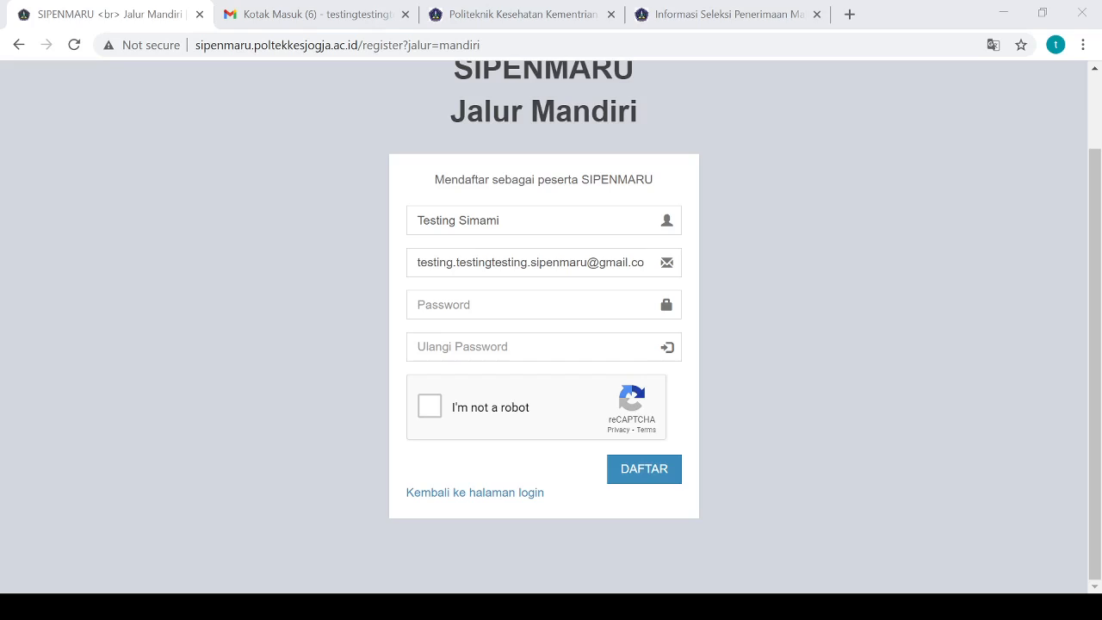
# Enter the account password in Password and repeat it in Ulangi Password
pyautogui.click(893, 21)
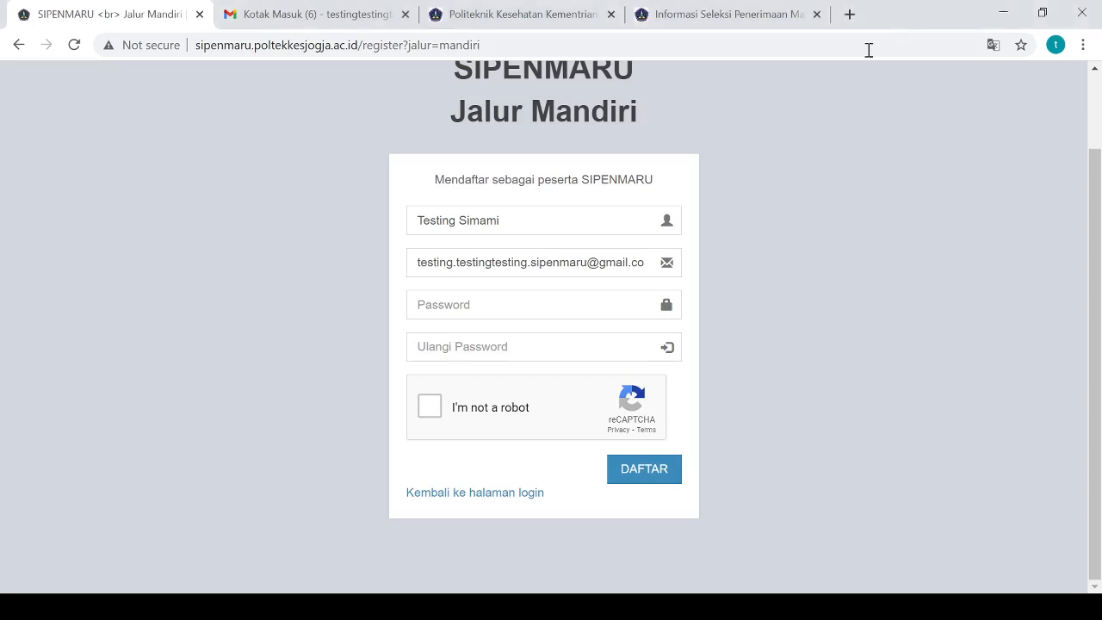
pyautogui.click(514, 303)
pyautogui.write('123')
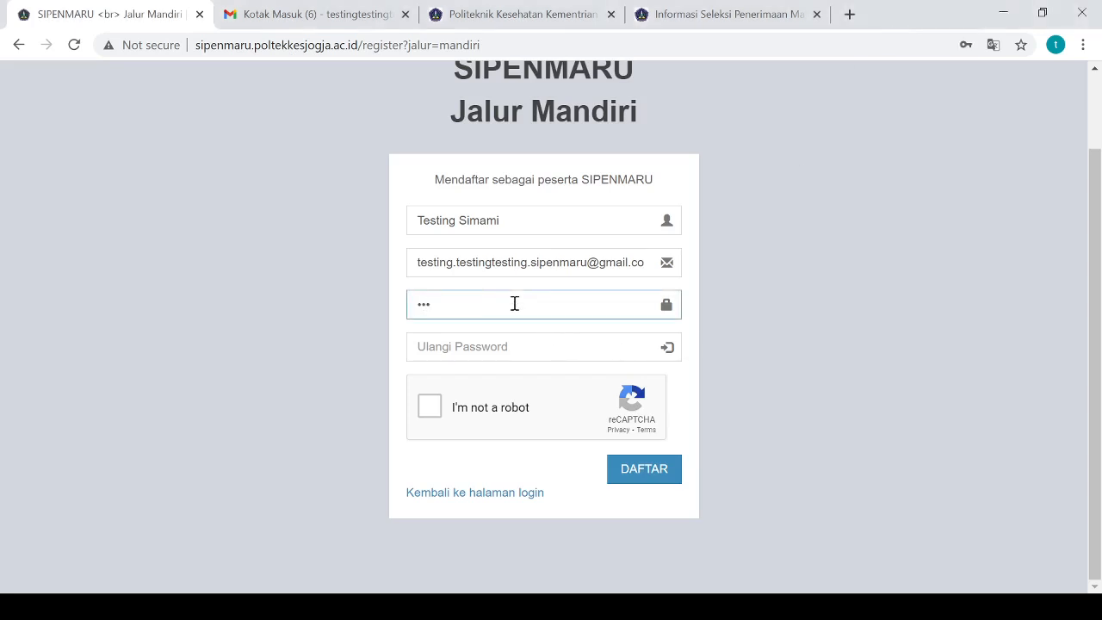
pyautogui.press('BackSpace')
pyautogui.press('BackSpace')
pyautogui.press('BackSpace')
pyautogui.write('1234567')
pyautogui.press('Tab')
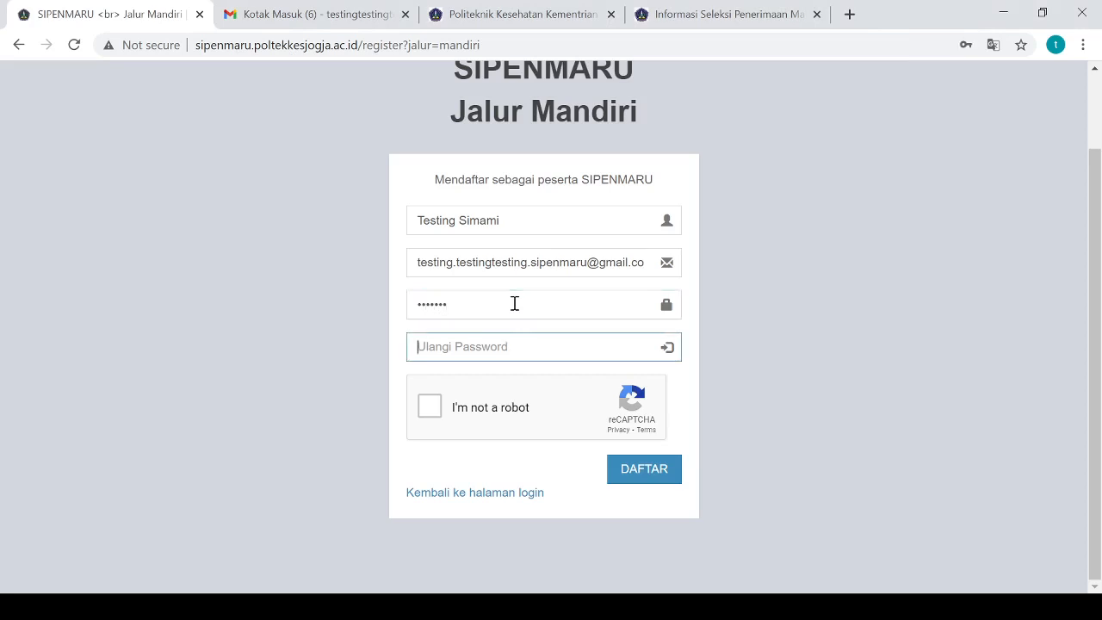
pyautogui.write('1234567')
pyautogui.click(360, 543)
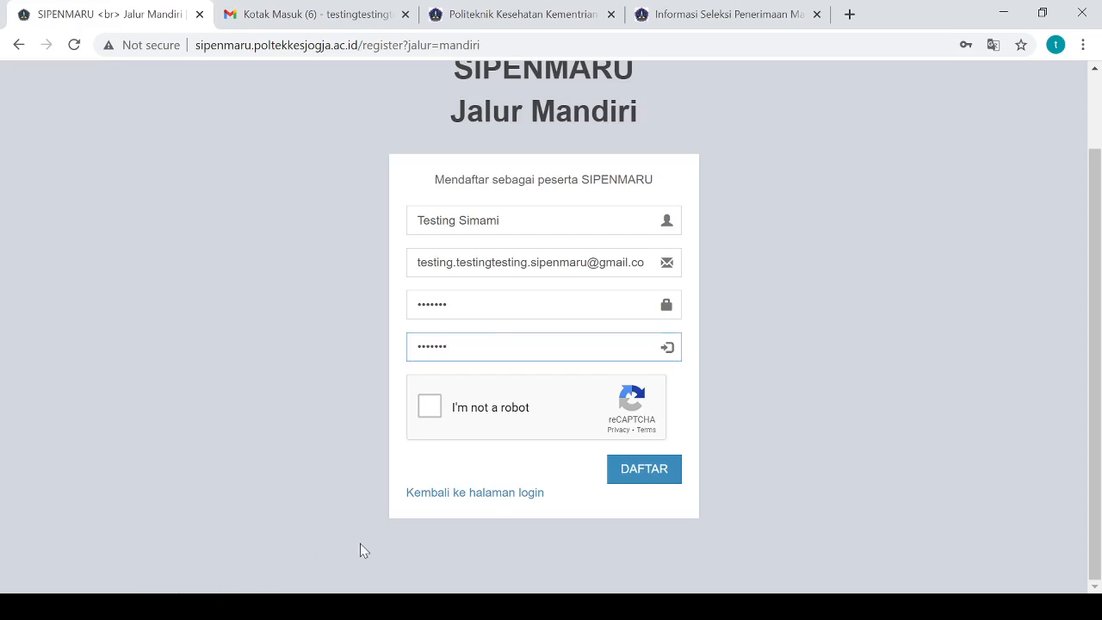
# Tick 'I'm not a robot', select the three chimney tiles and verify the reCAPTCHA
pyautogui.click(432, 413)
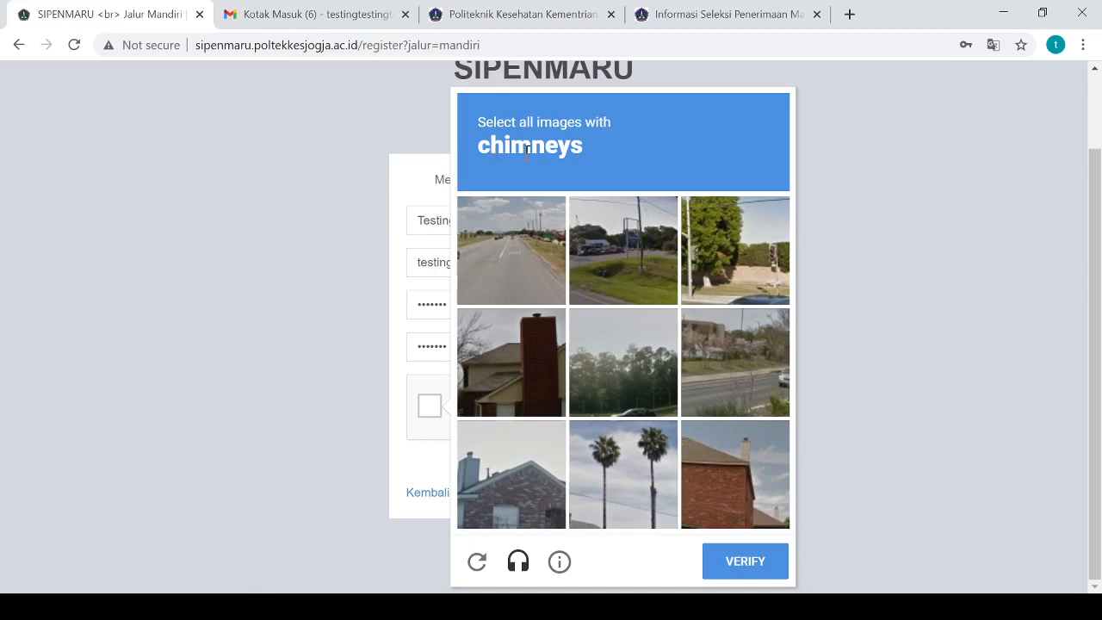
pyautogui.click(530, 364)
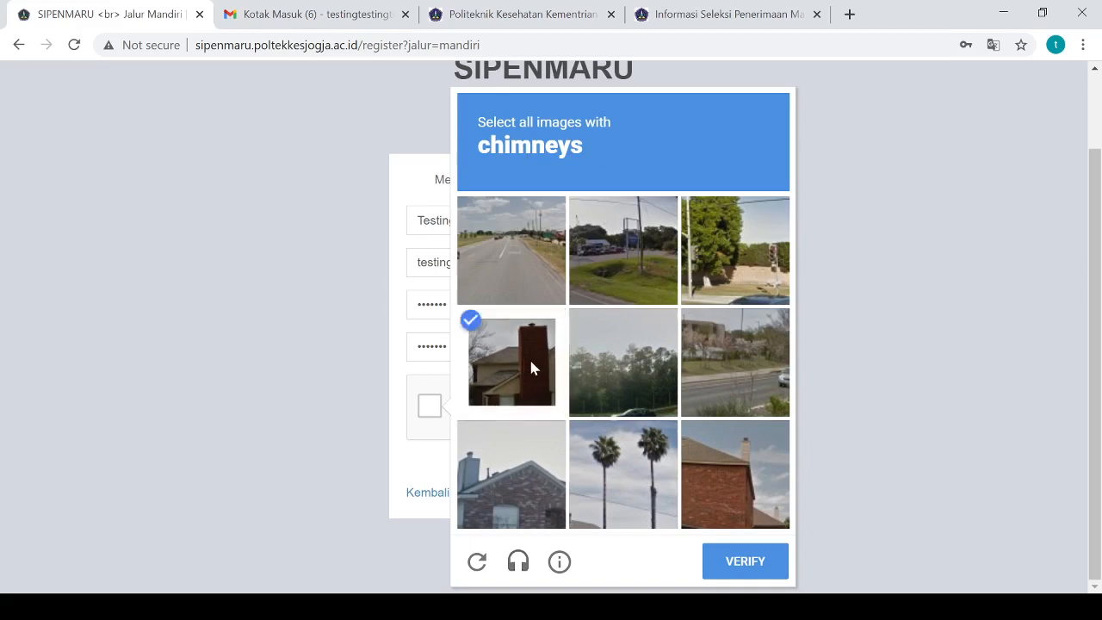
pyautogui.click(525, 476)
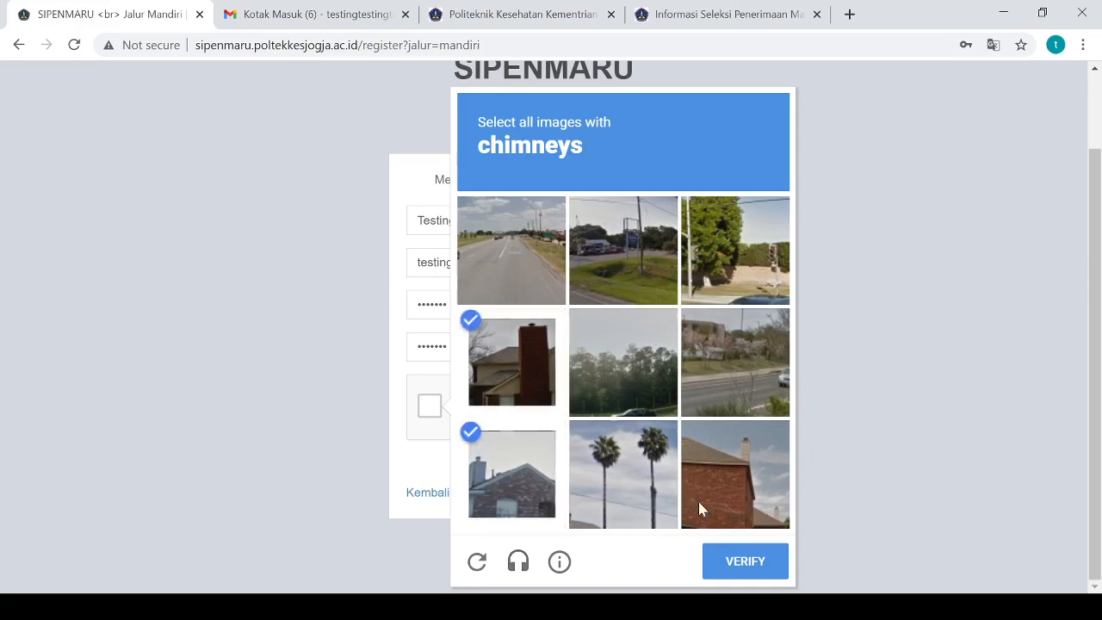
pyautogui.click(746, 487)
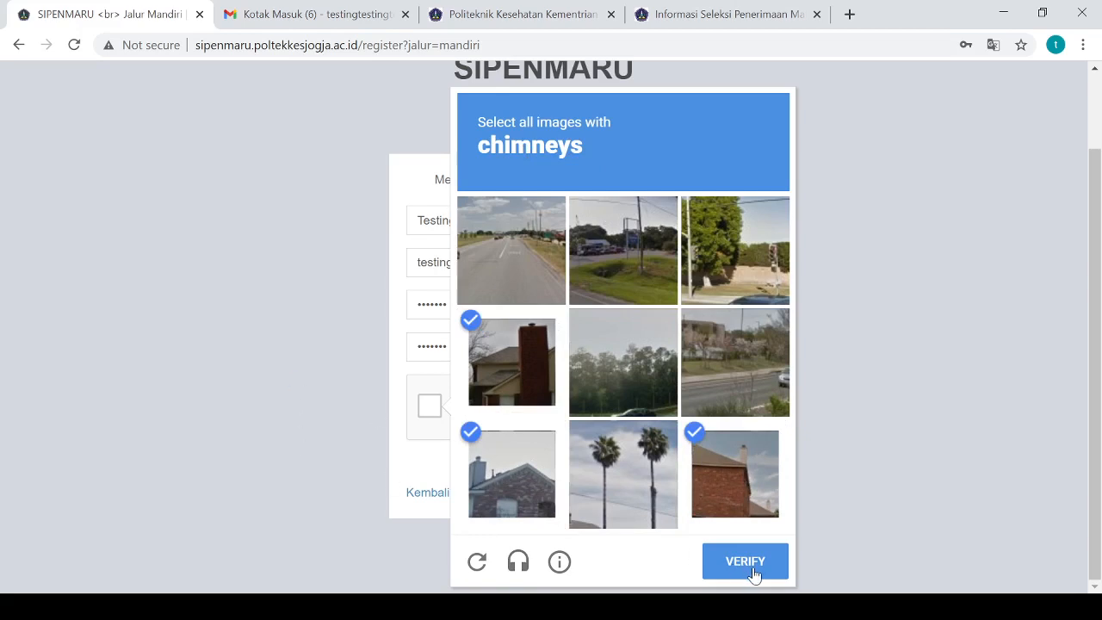
pyautogui.click(219, 601)
pyautogui.click(219, 602)
pyautogui.click(726, 561)
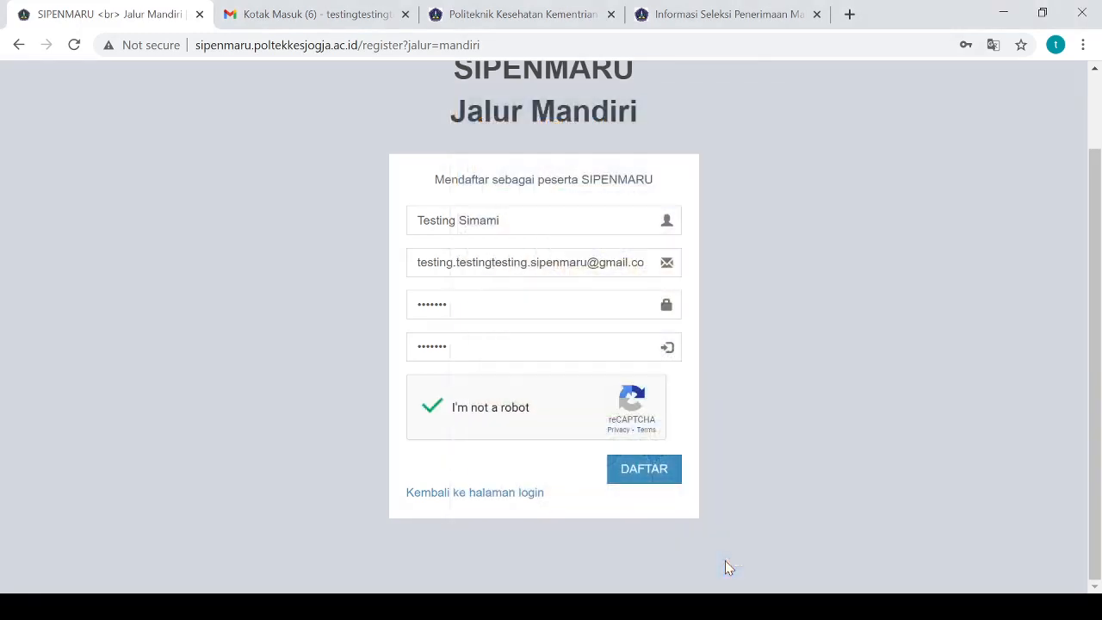
# Register with DAFTAR, then go to the Gmail inbox for the verification email
pyautogui.click(637, 472)
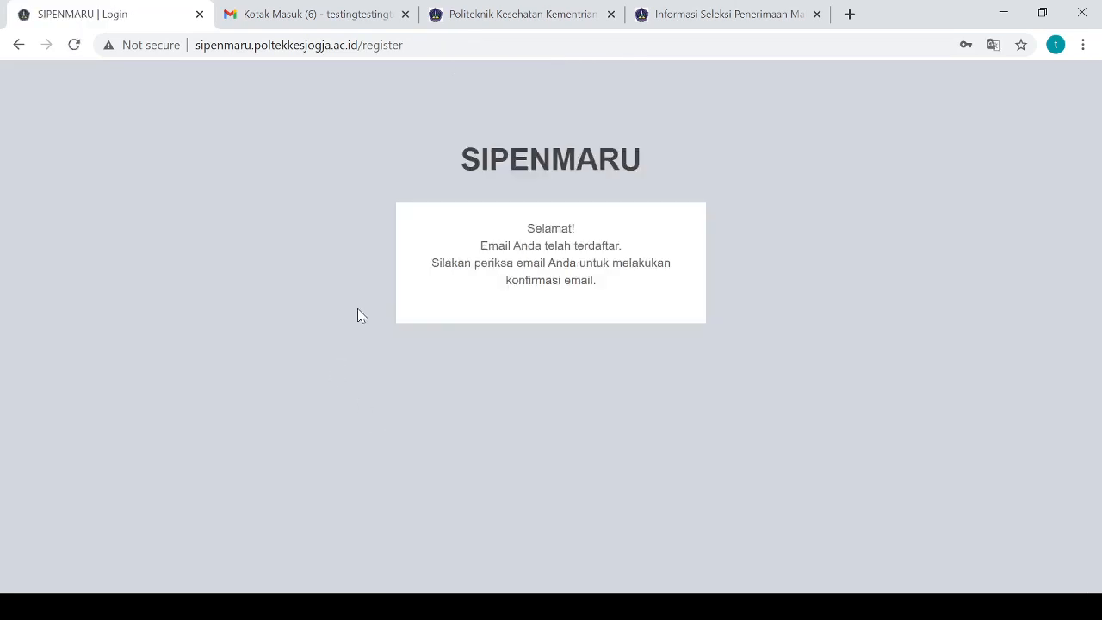
pyautogui.click(212, 606)
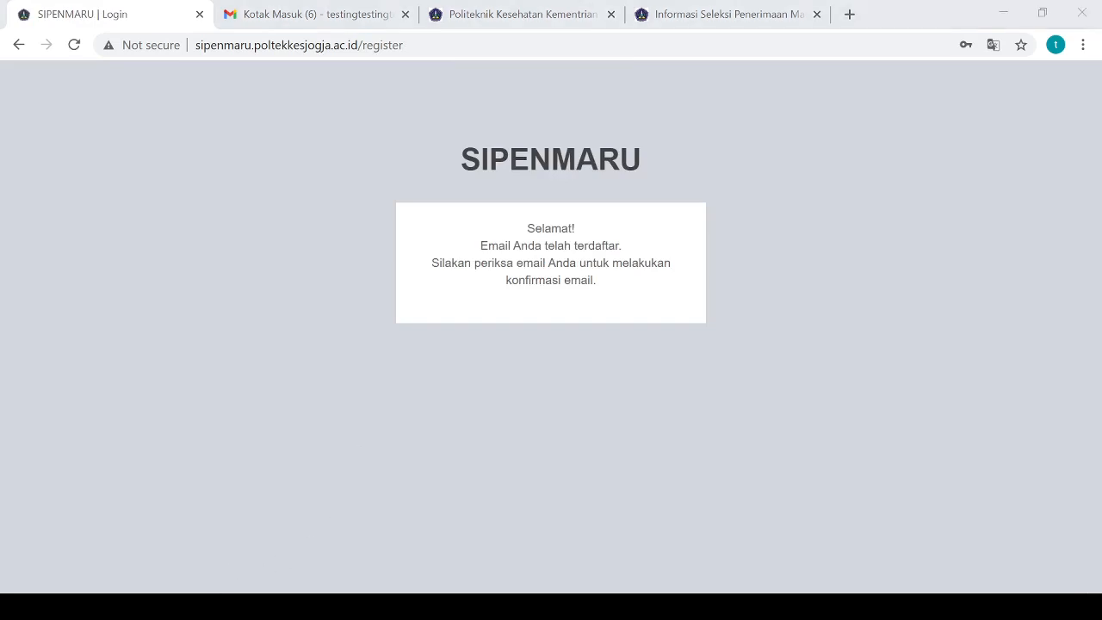
pyautogui.click(880, 34)
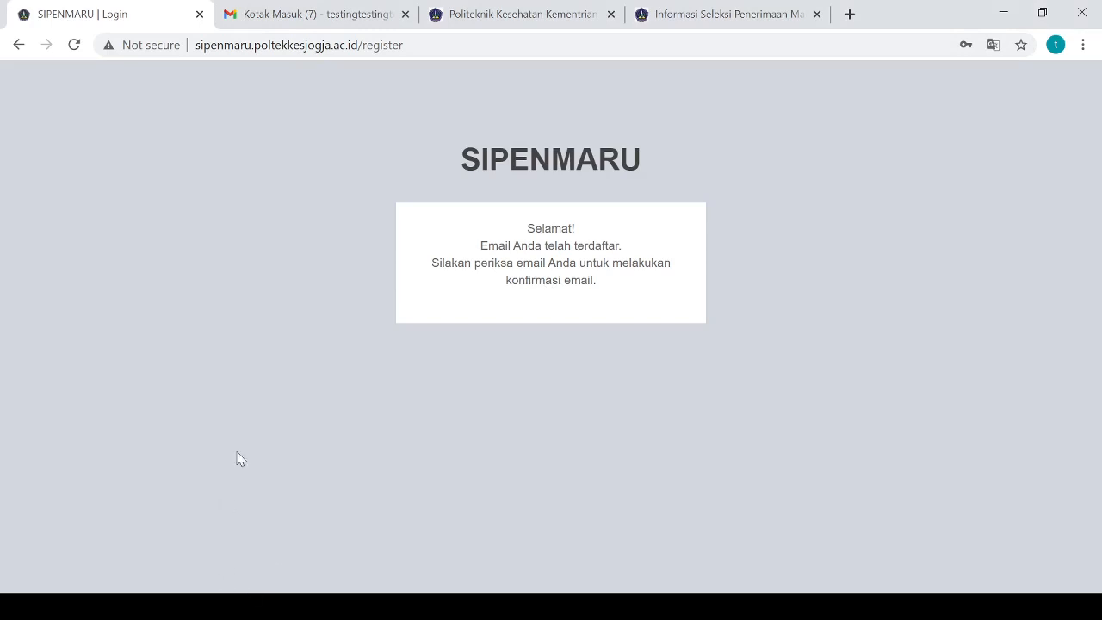
pyautogui.click(328, 17)
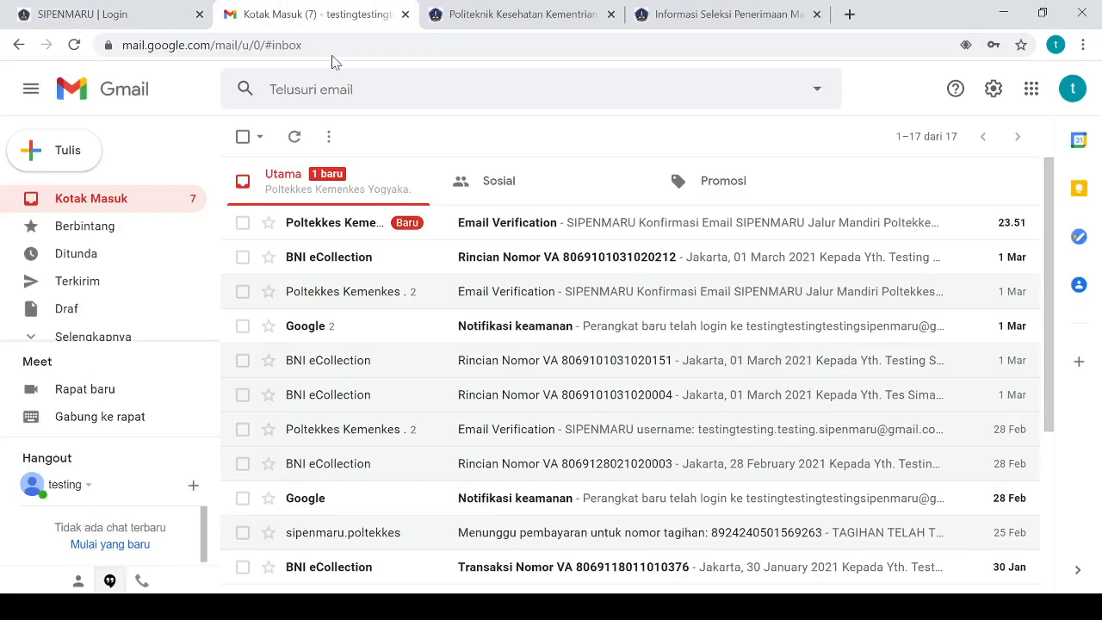
# Open the newest SIPENMARU Email Verification message and use its Konfirmasi button
pyautogui.click(495, 239)
pyautogui.scroll(-3, 551, 291)
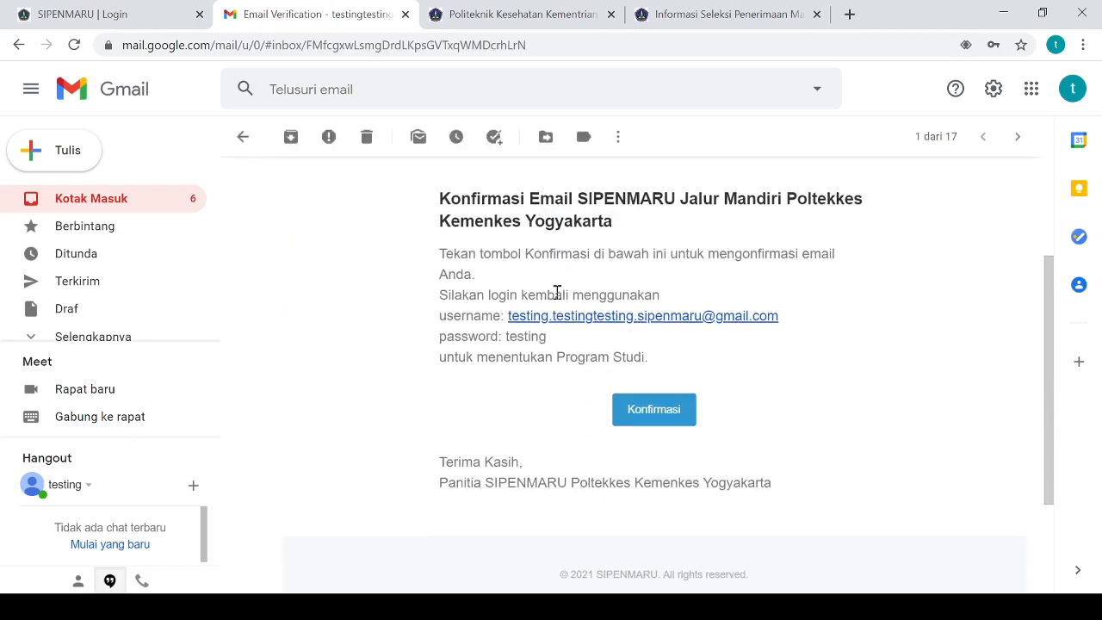
pyautogui.scroll(-2, 557, 294)
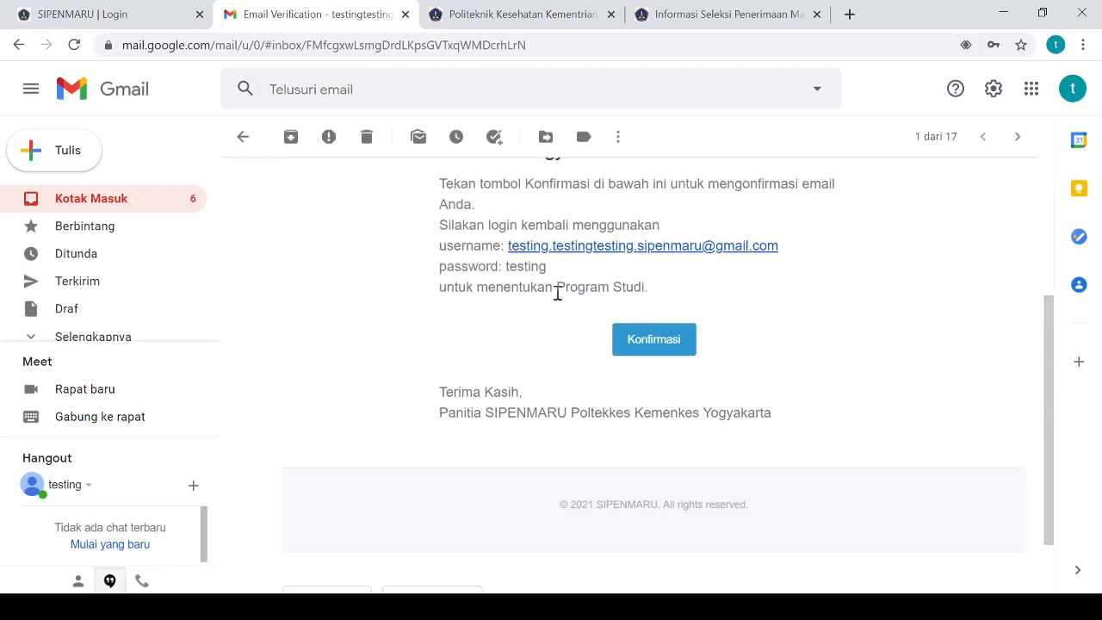
pyautogui.scroll(2, 551, 290)
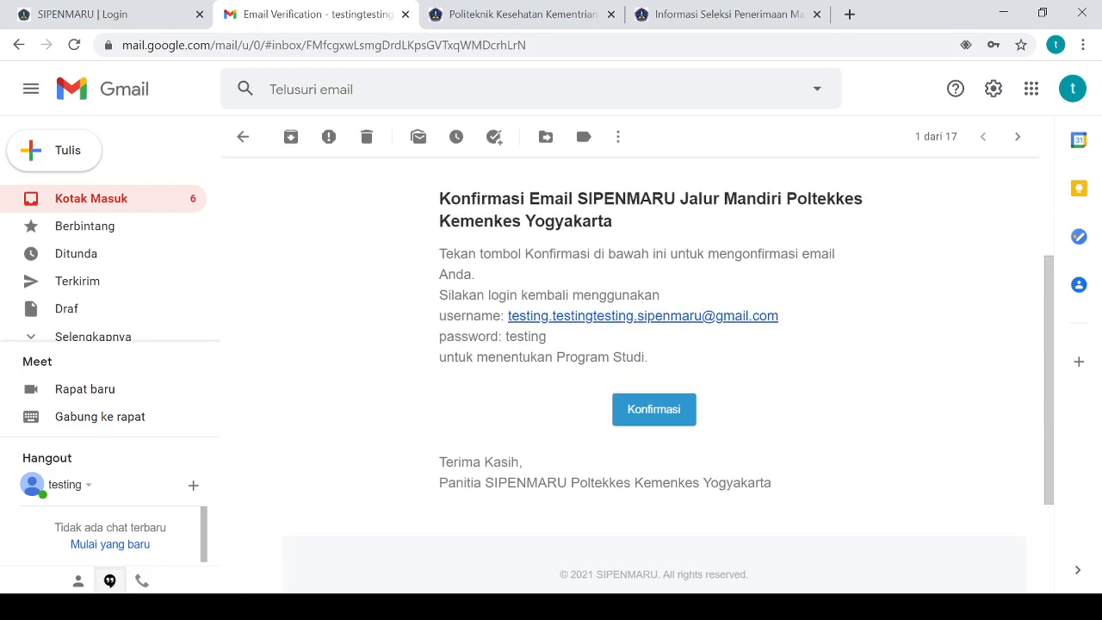
pyautogui.click(255, 607)
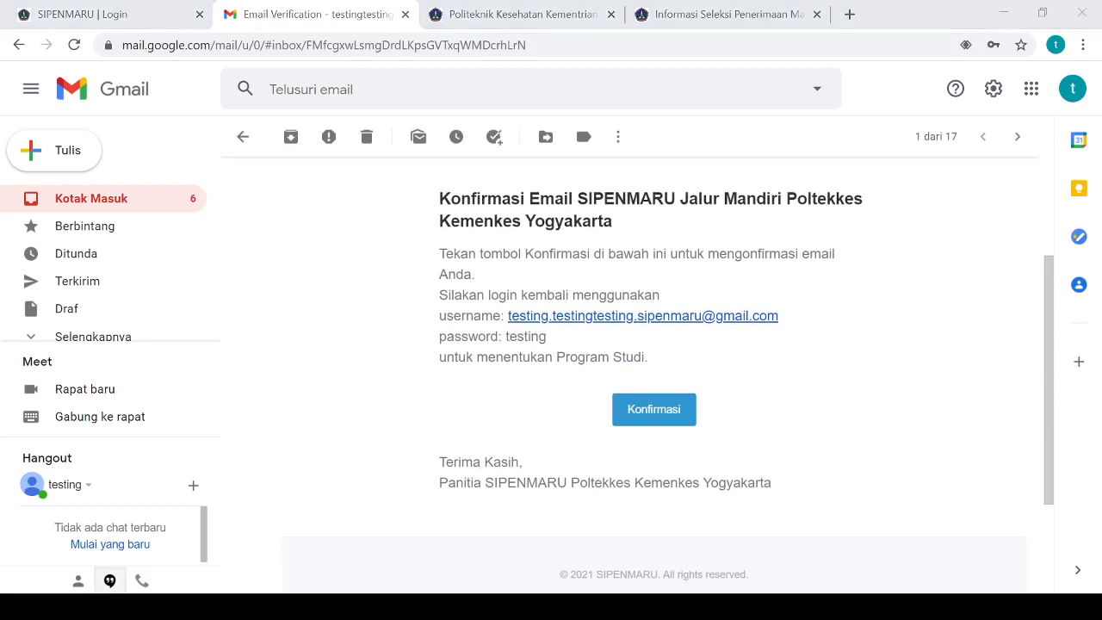
pyautogui.click(871, 29)
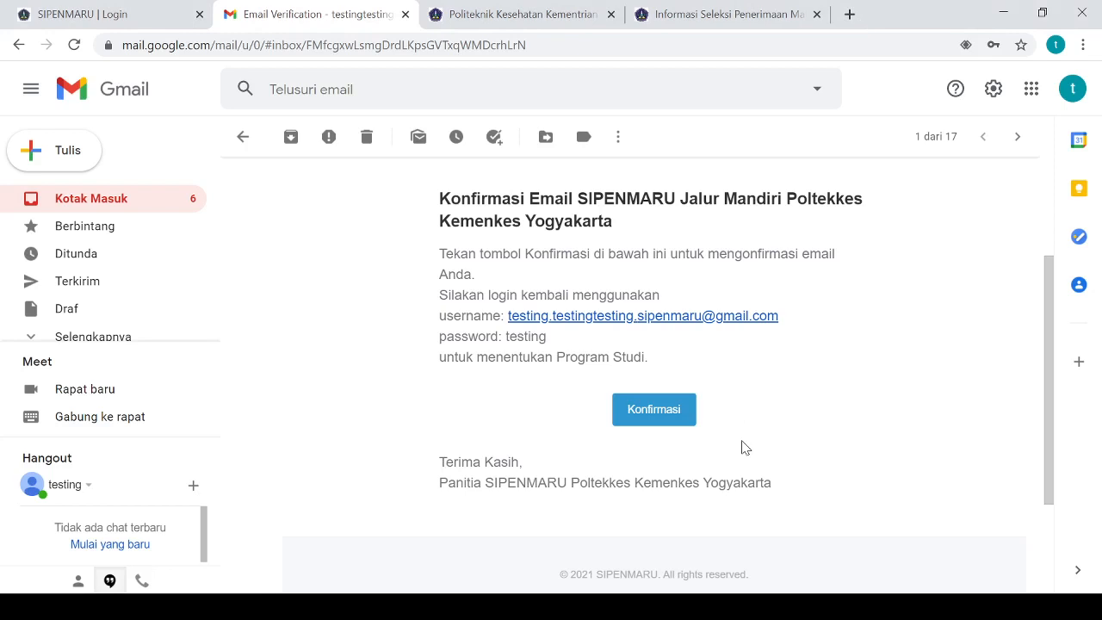
pyautogui.click(661, 421)
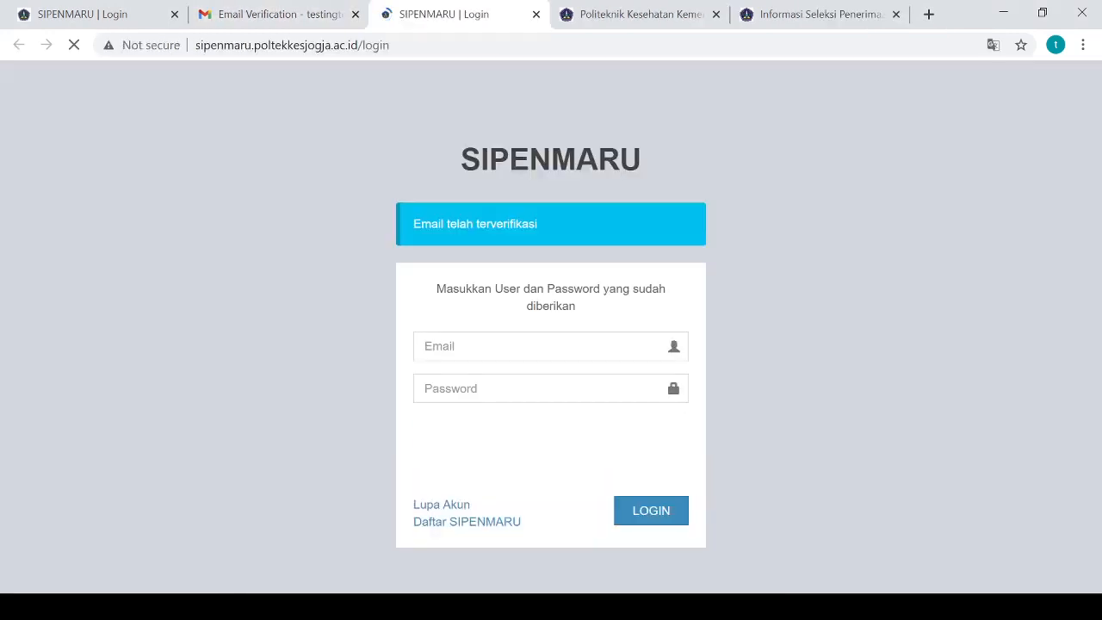
# Fill in the account e-mail and password on the SIPENMARU login page
pyautogui.click(231, 607)
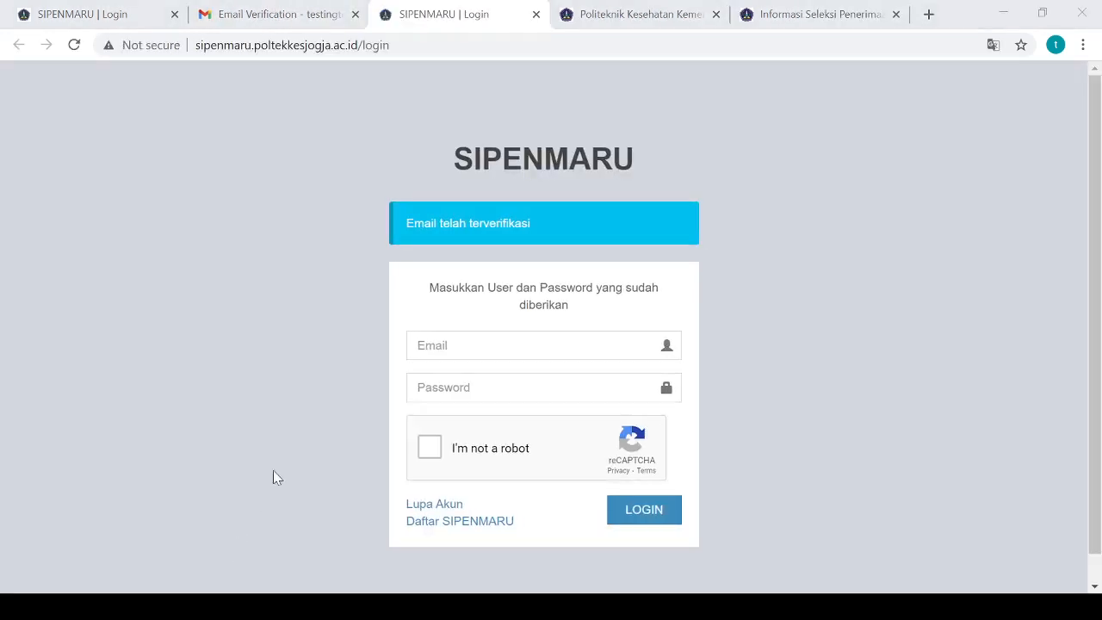
pyautogui.click(1027, 308)
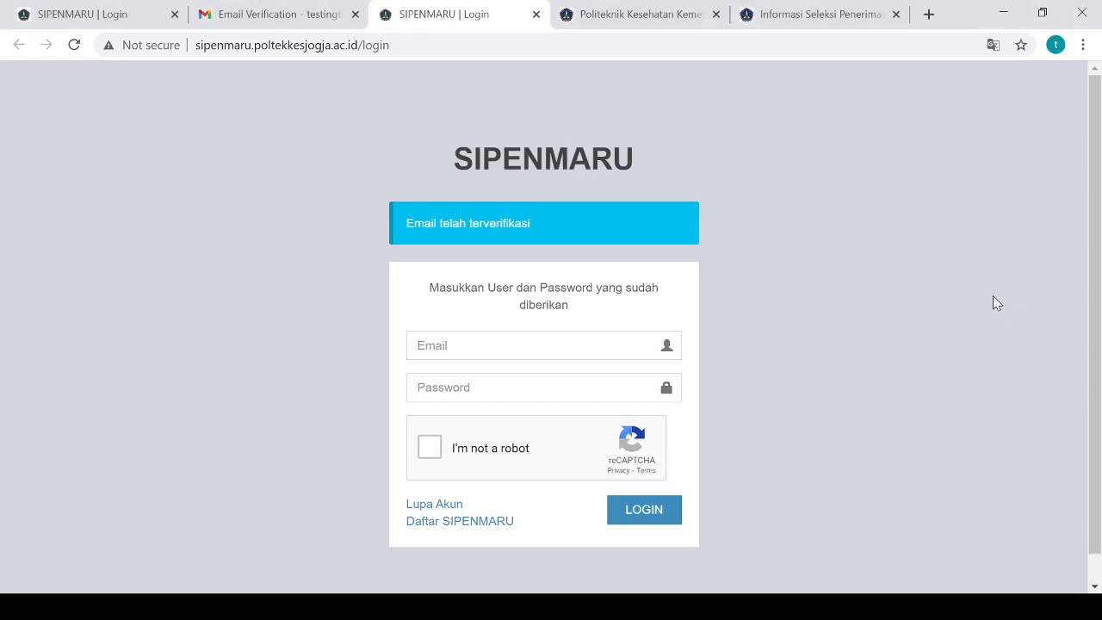
pyautogui.click(460, 334)
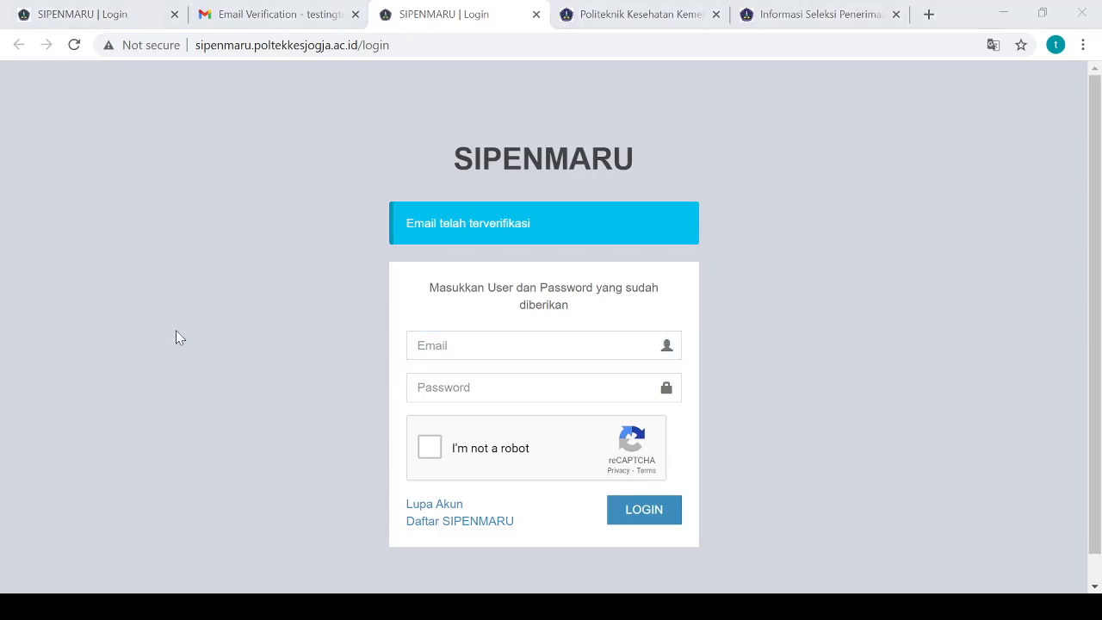
pyautogui.click(201, 333)
pyautogui.click(457, 348)
pyautogui.hotkey('ctrl', 'v')
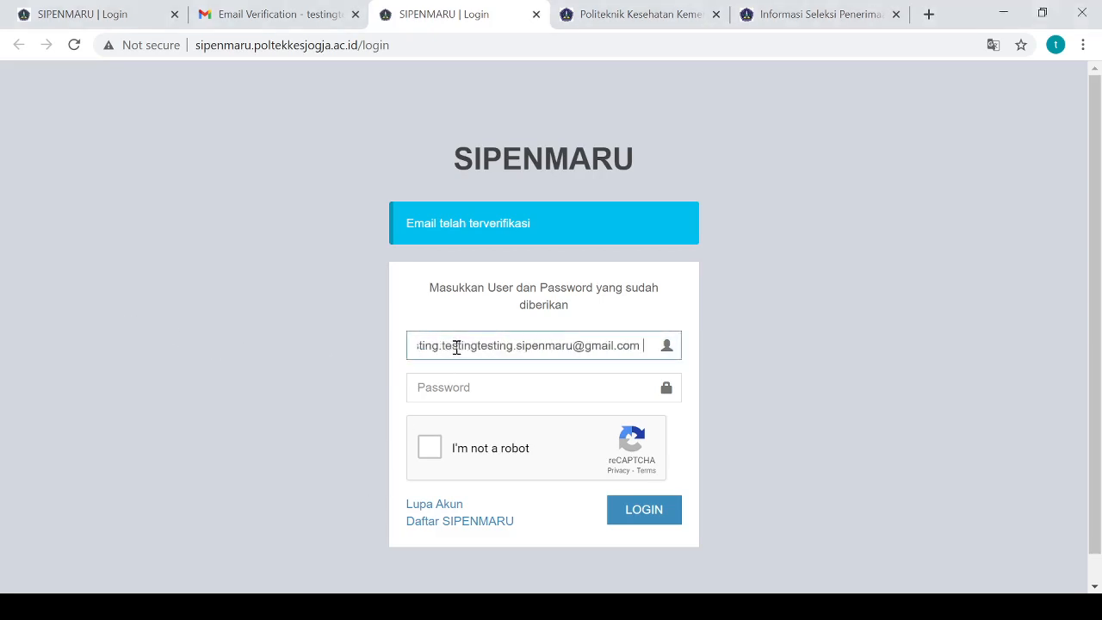
pyautogui.click(439, 391)
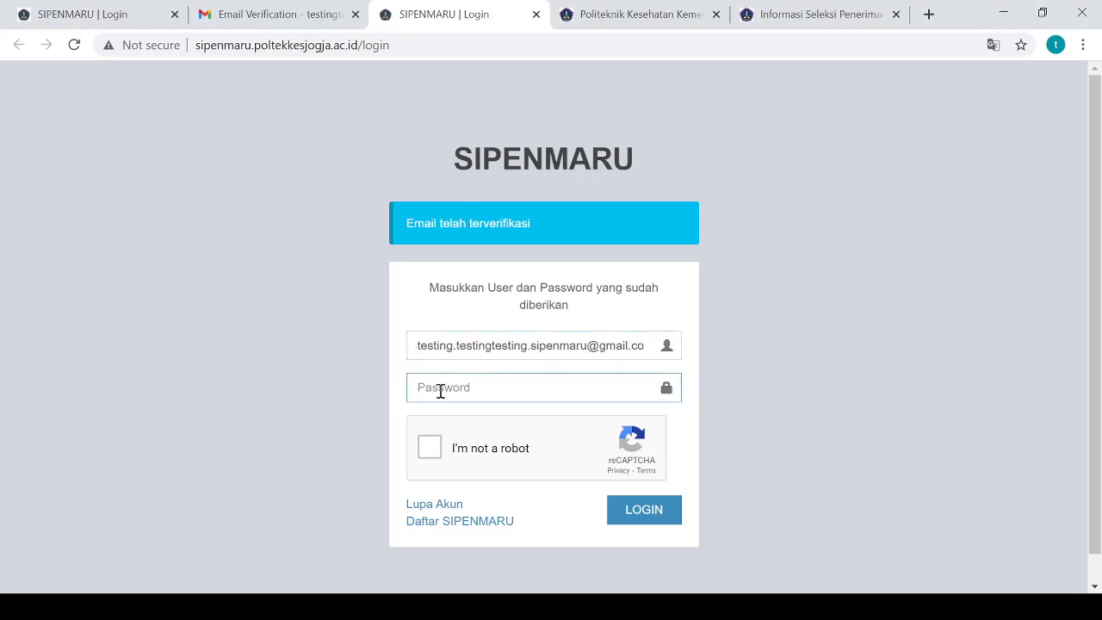
pyautogui.write('******')
# Solve the boat-image reCAPTCHA and log in to SIPENMARU
pyautogui.click(426, 451)
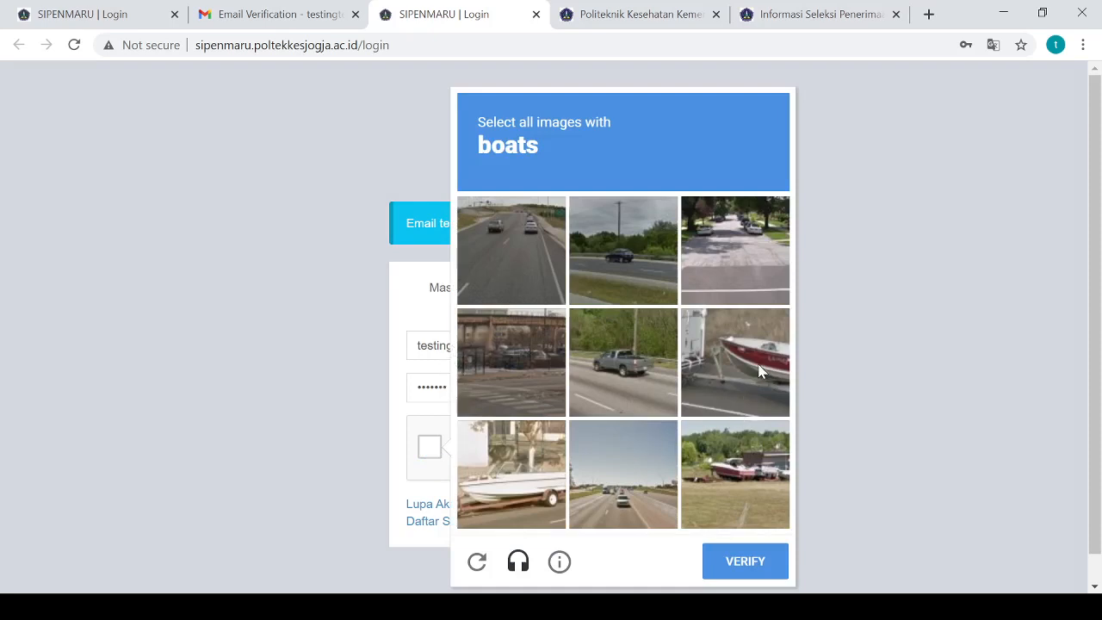
pyautogui.click(755, 403)
pyautogui.click(759, 478)
pyautogui.click(516, 471)
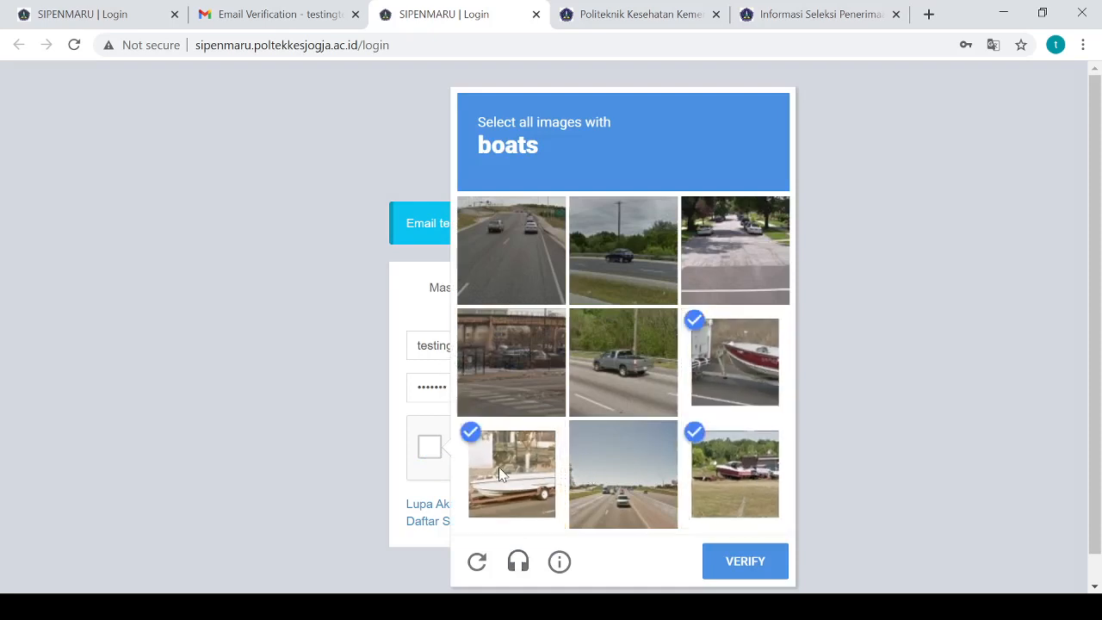
pyautogui.click(757, 572)
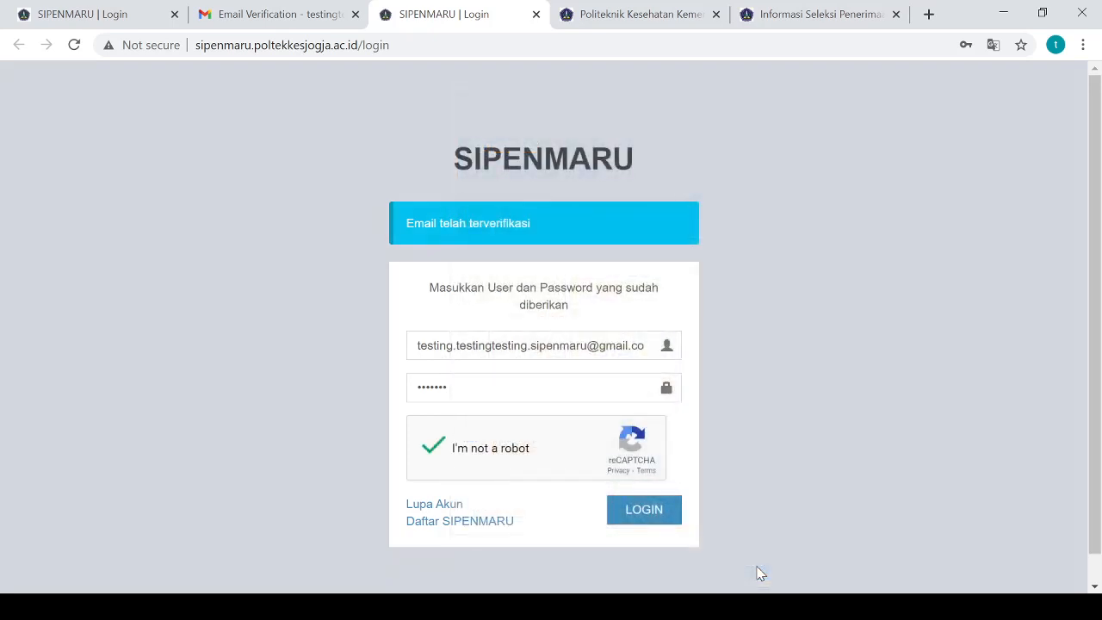
pyautogui.click(630, 522)
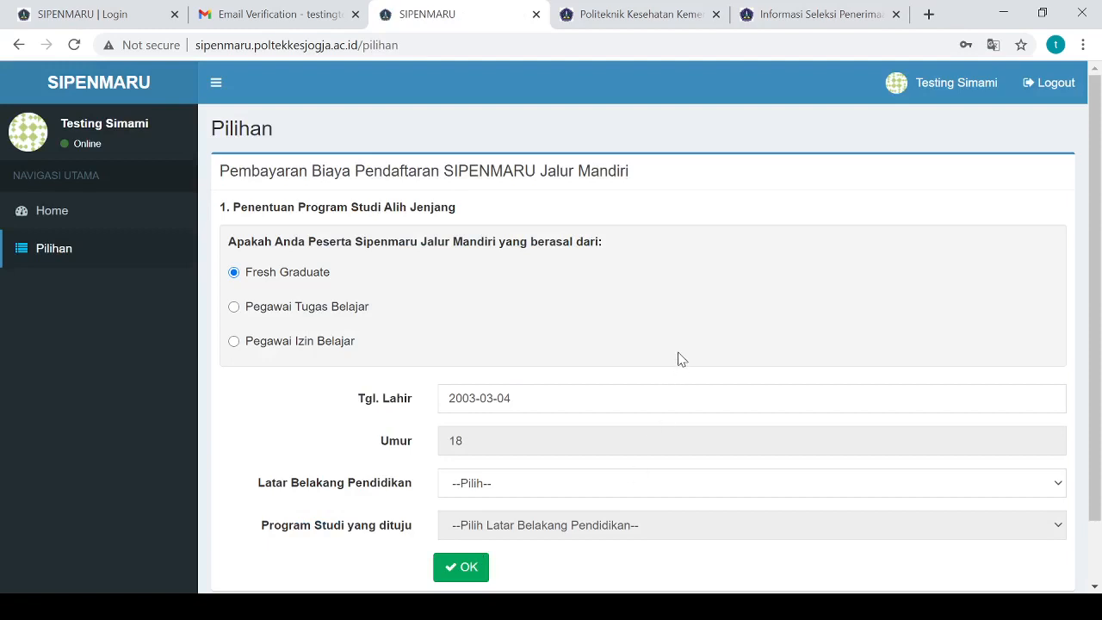
# Try the Pegawai Tugas Belajar and Izin Belajar origins, then settle on Fresh Graduate
pyautogui.scroll(-1, 679, 358)
pyautogui.scroll(1, 680, 358)
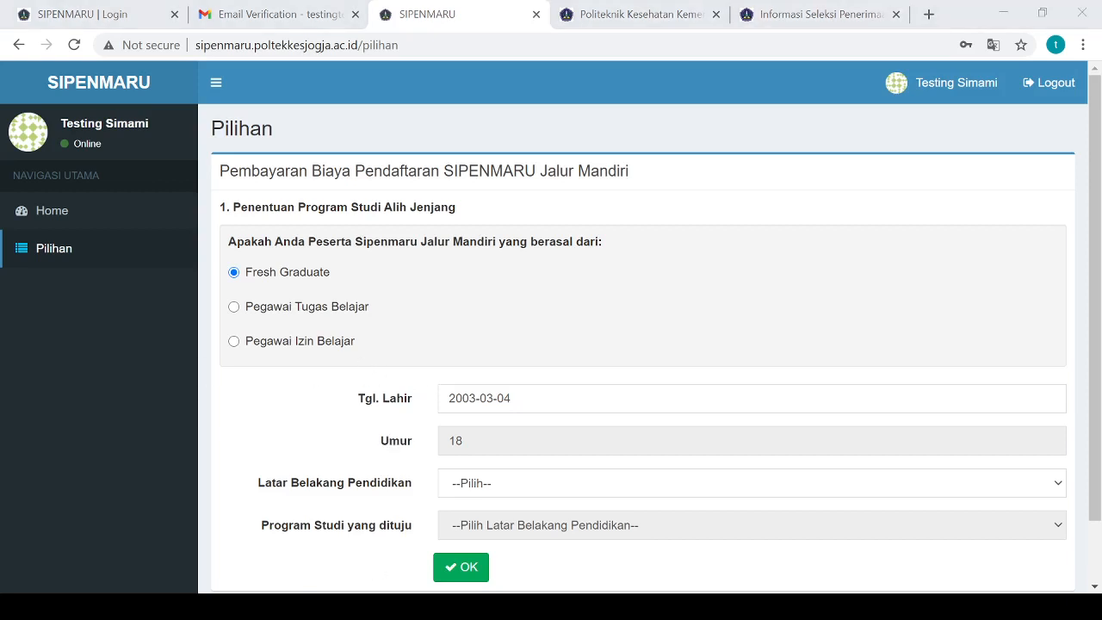
pyautogui.click(1046, 191)
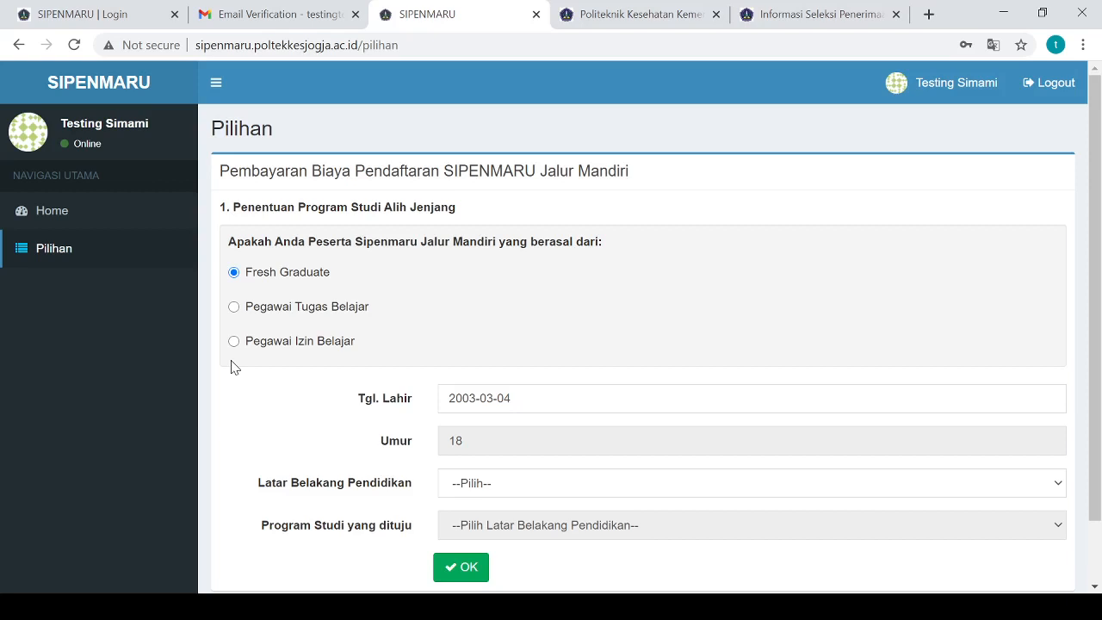
pyautogui.click(238, 311)
pyautogui.click(234, 343)
pyautogui.click(235, 310)
pyautogui.click(235, 345)
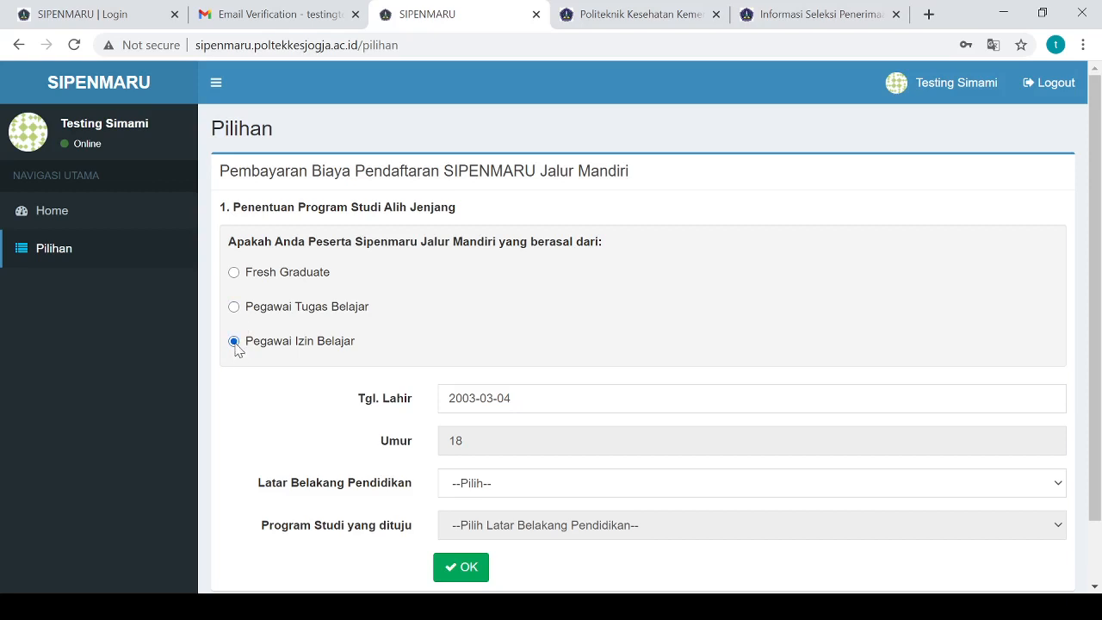
pyautogui.click(202, 606)
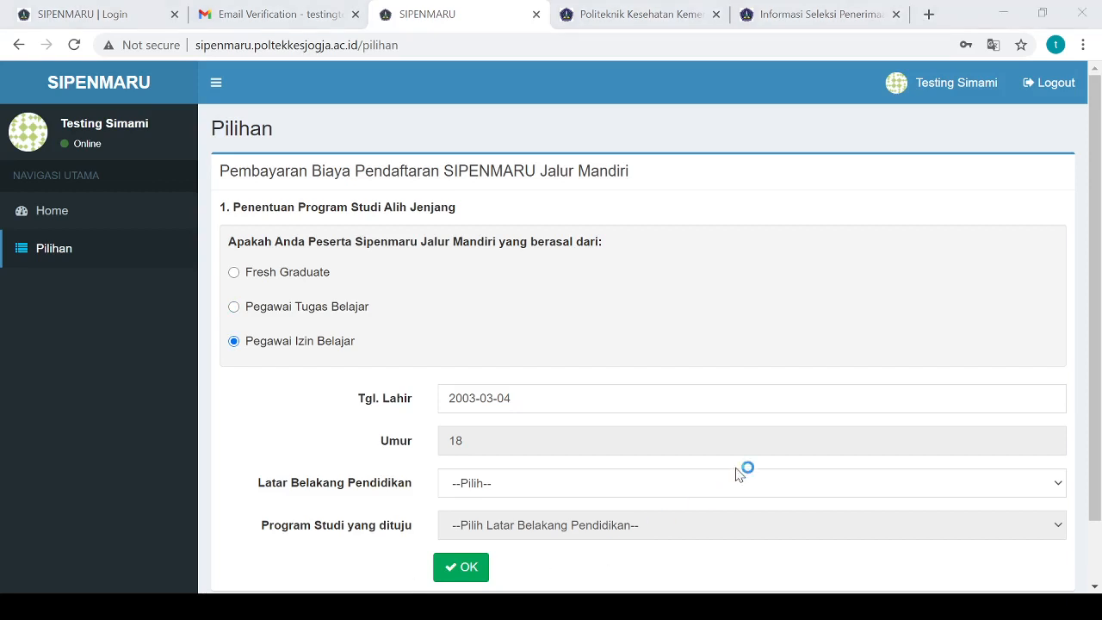
pyautogui.click(1027, 348)
pyautogui.click(289, 280)
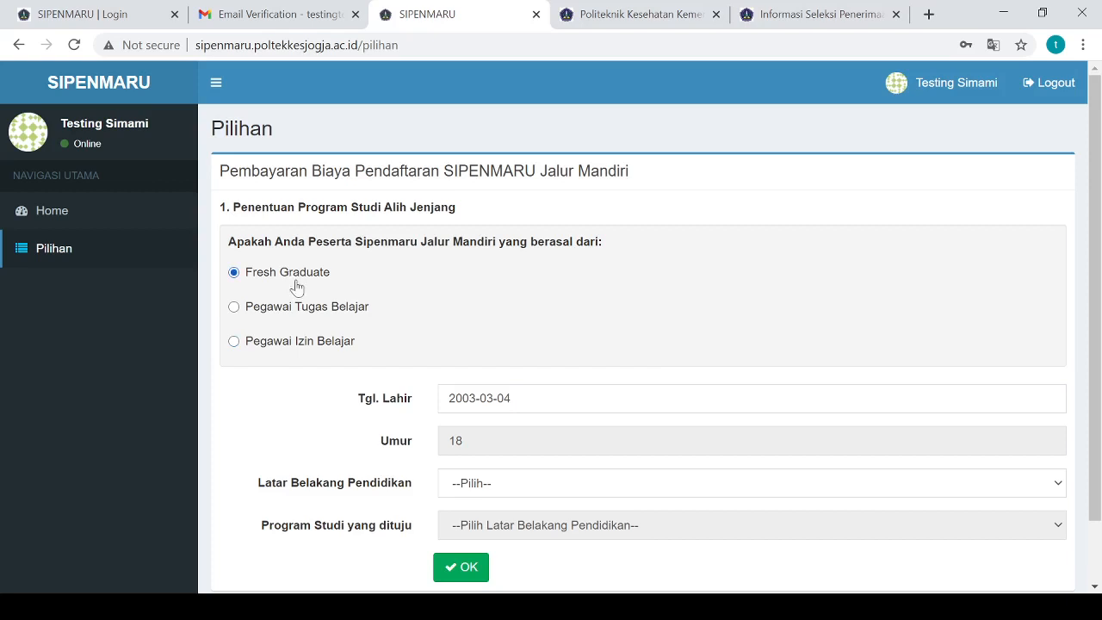
pyautogui.scroll(-1, 491, 455)
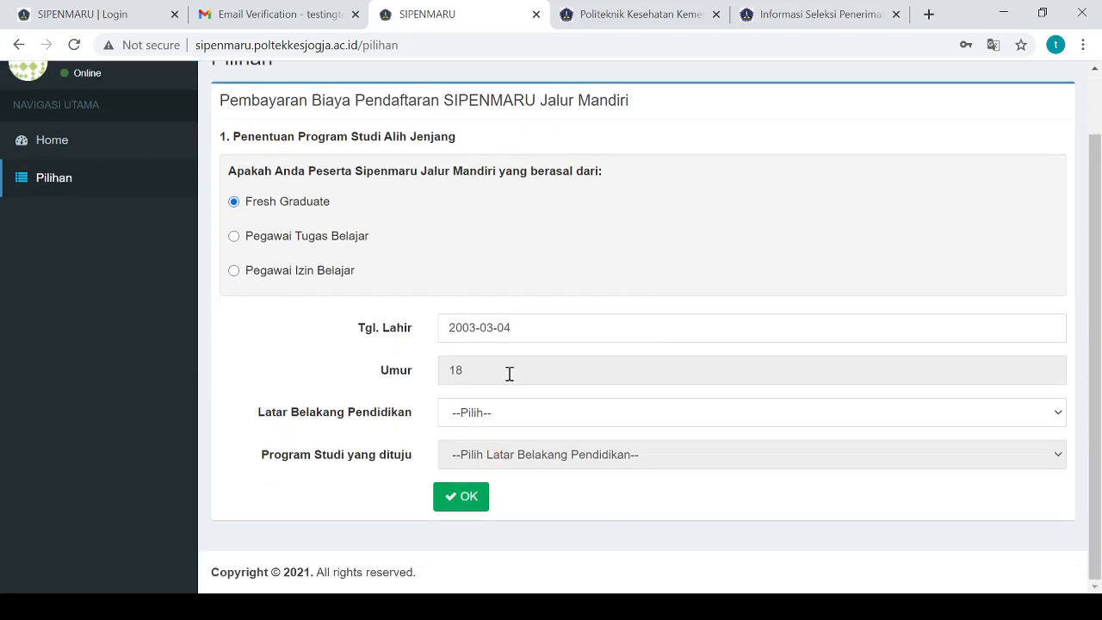
# Set the Tgl. Lahir birth date to 29 January 2000 in the date picker
pyautogui.click(511, 328)
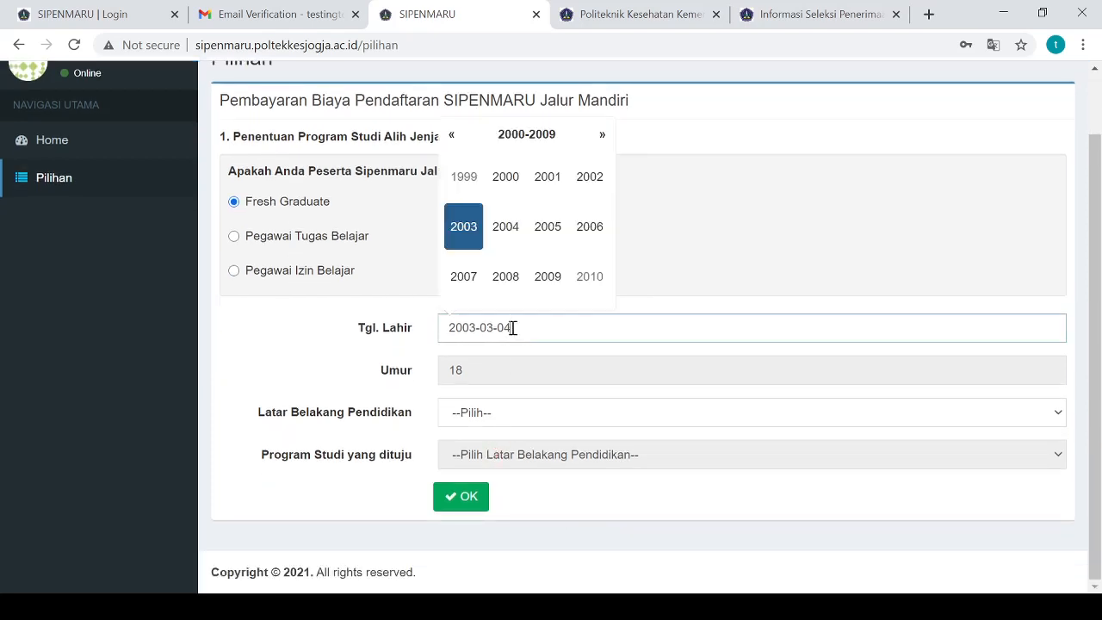
pyautogui.click(505, 176)
pyautogui.click(465, 182)
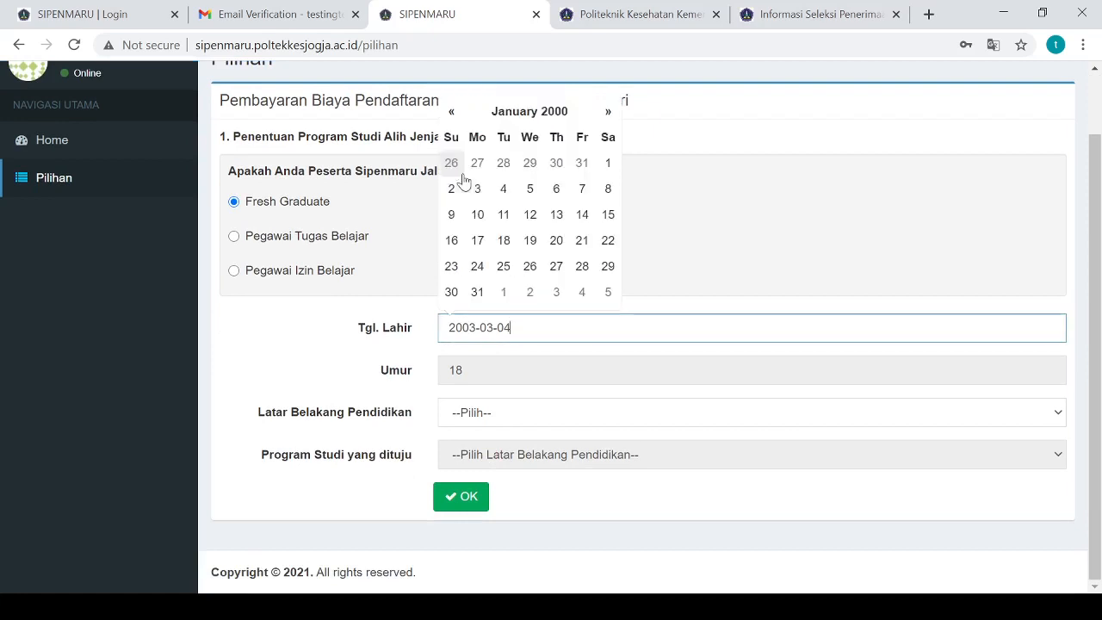
pyautogui.click(608, 268)
pyautogui.click(564, 396)
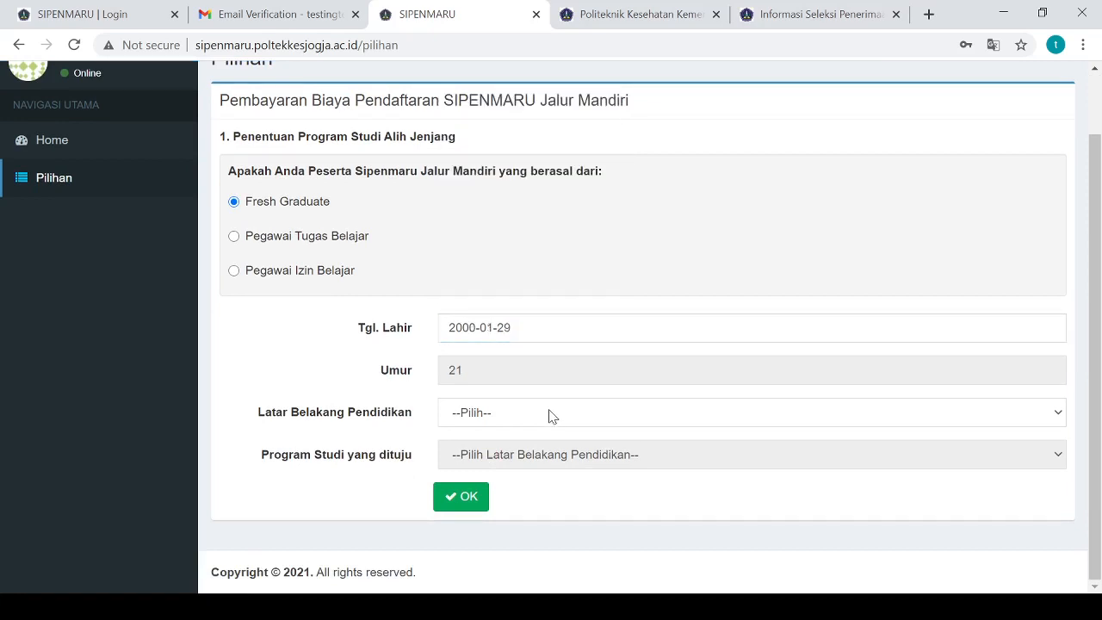
# Choose DIII Keperawatan as the Latar Belakang Pendidikan
pyautogui.click(471, 417)
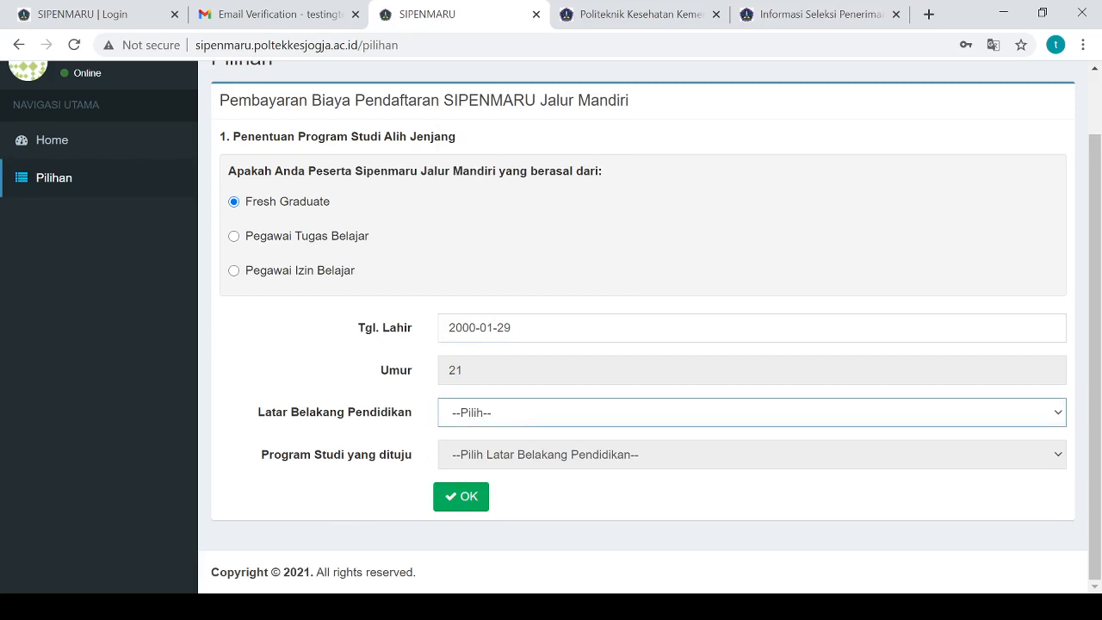
pyautogui.click(258, 607)
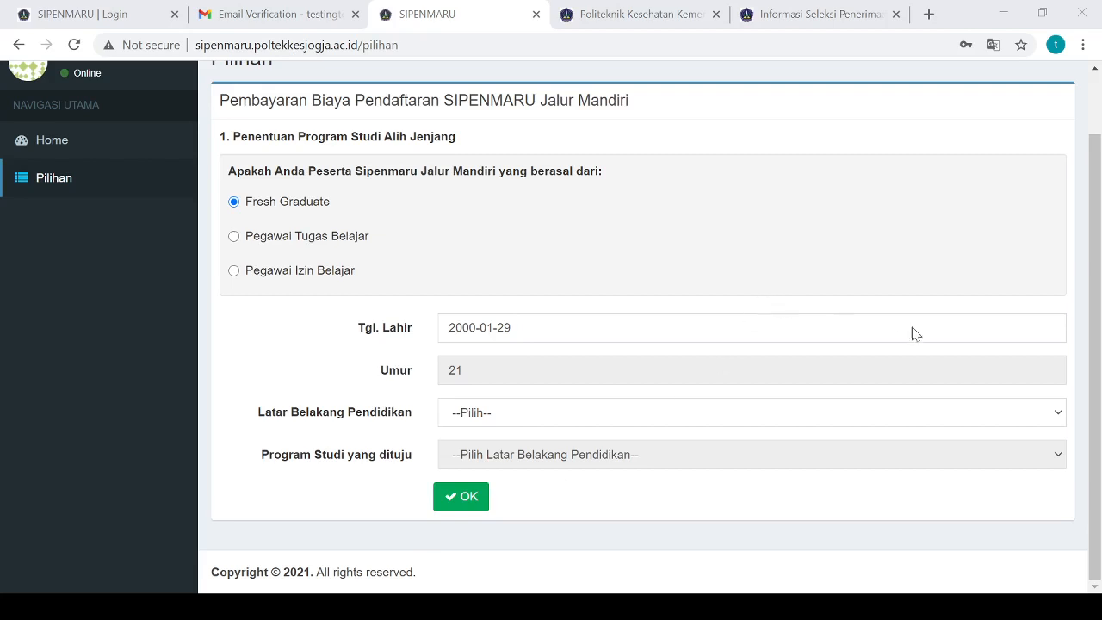
pyautogui.click(1017, 329)
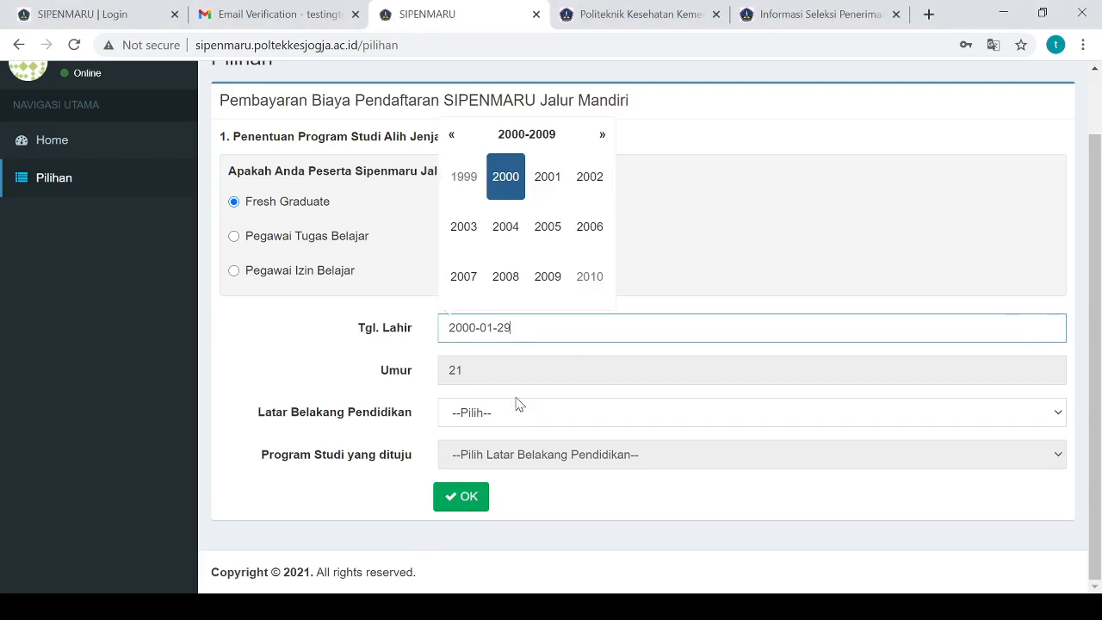
pyautogui.press('Tab')
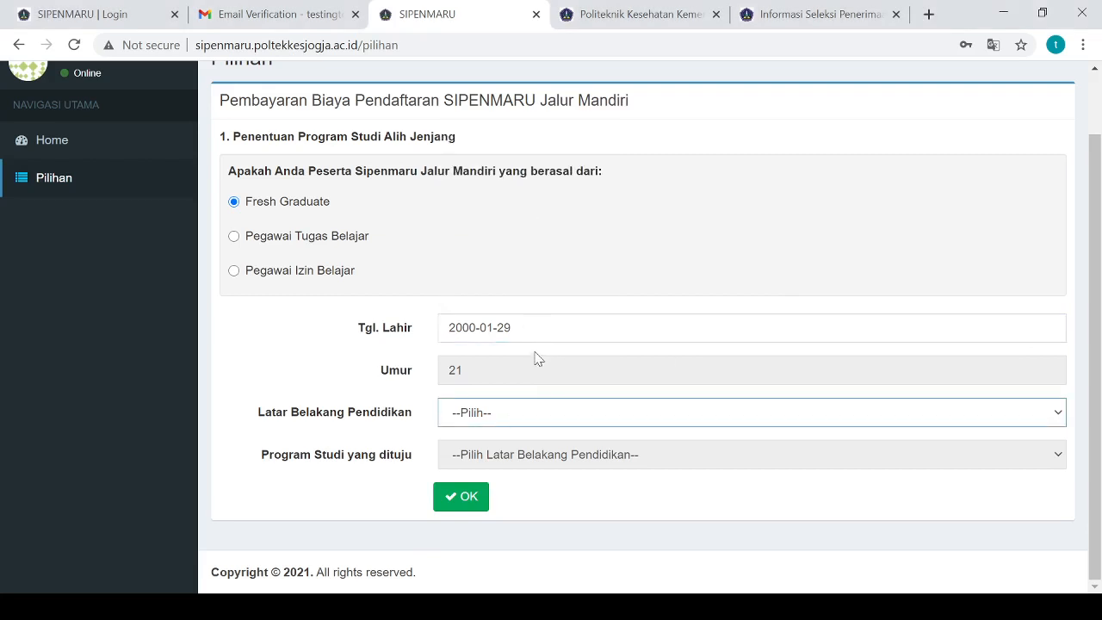
pyautogui.press('Down')
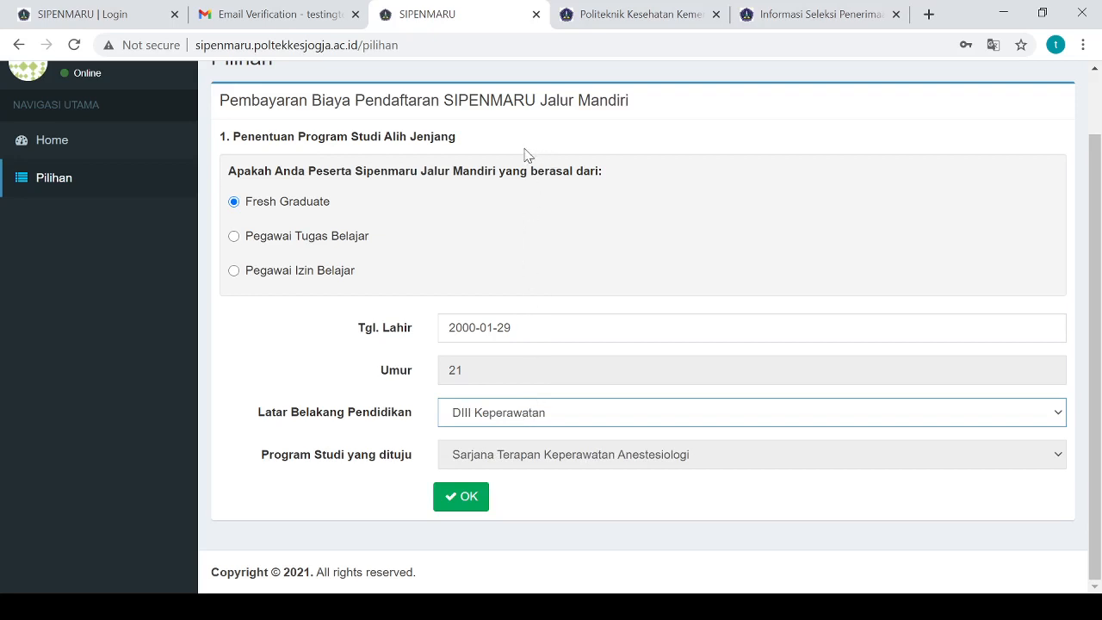
pyautogui.press('Down')
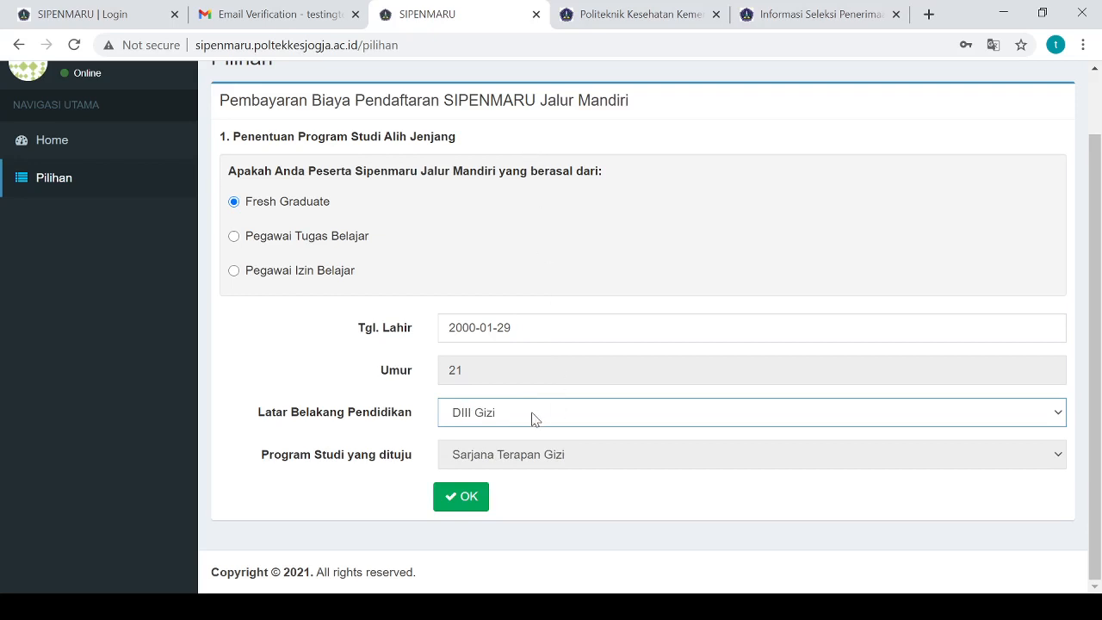
pyautogui.click(559, 326)
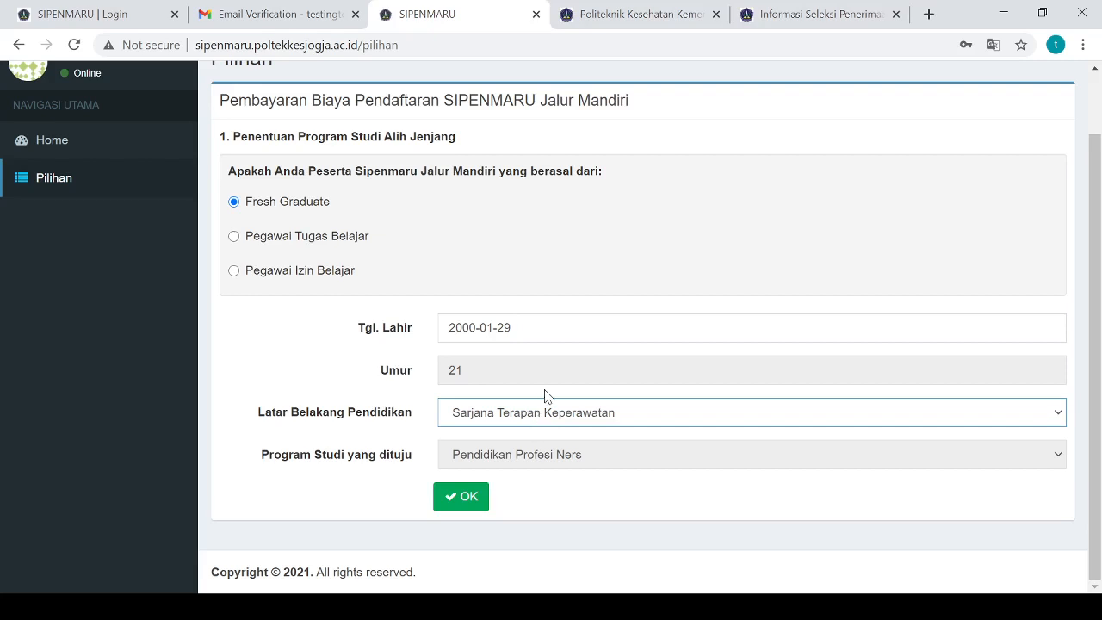
pyautogui.press('Up')
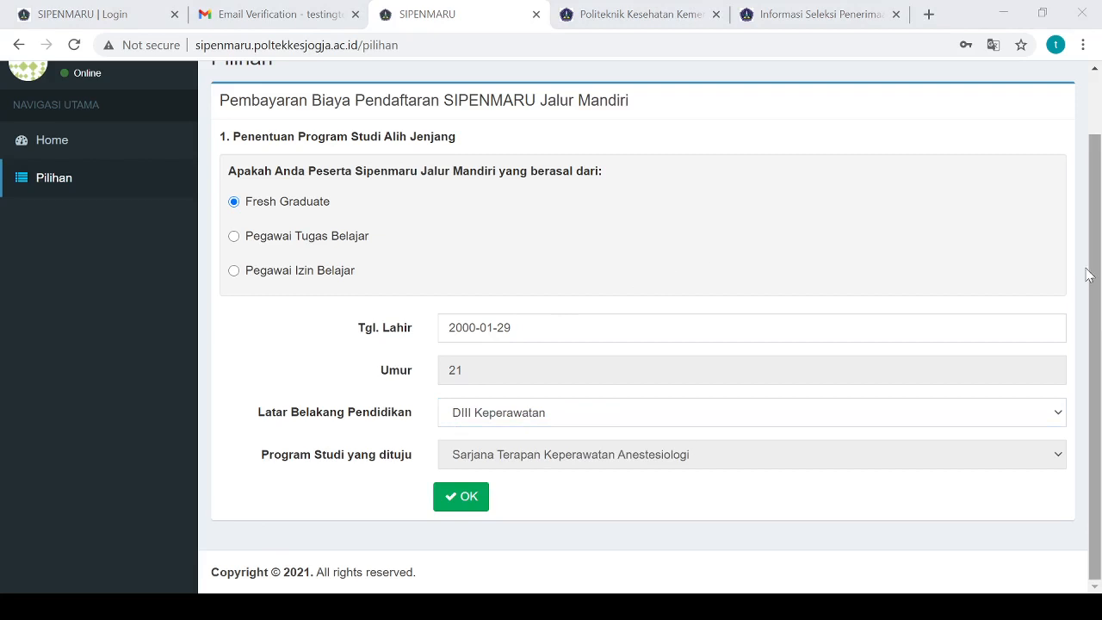
# Confirm the Sarjana Terapan Keperawatan Anestesiologi choice to reach the Bayar page showing Rp. 350000
pyautogui.click(1027, 274)
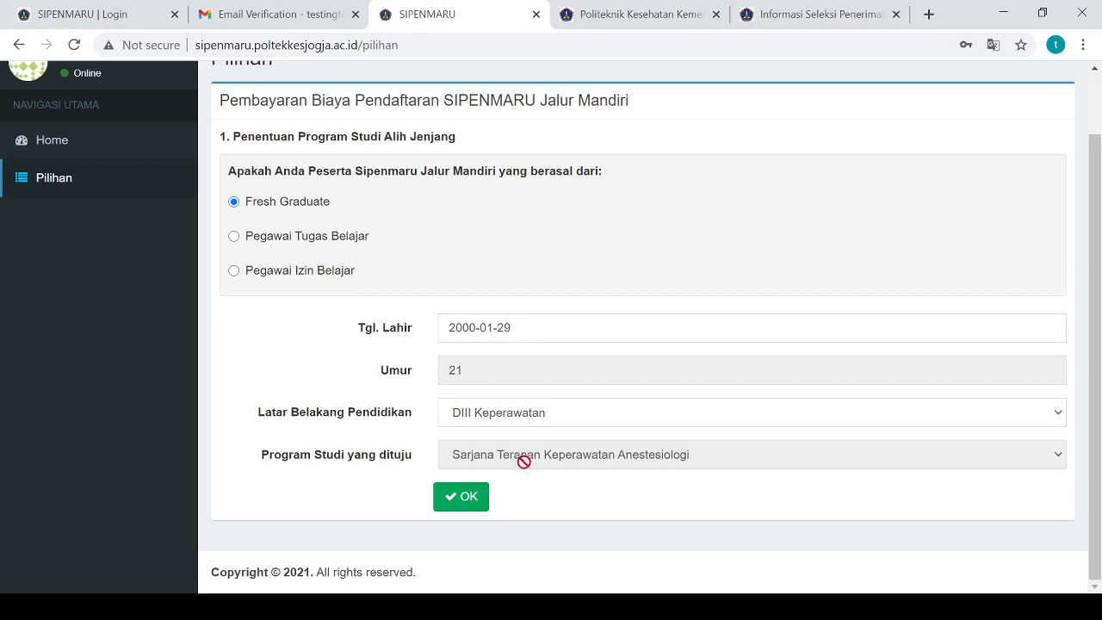
pyautogui.click(465, 500)
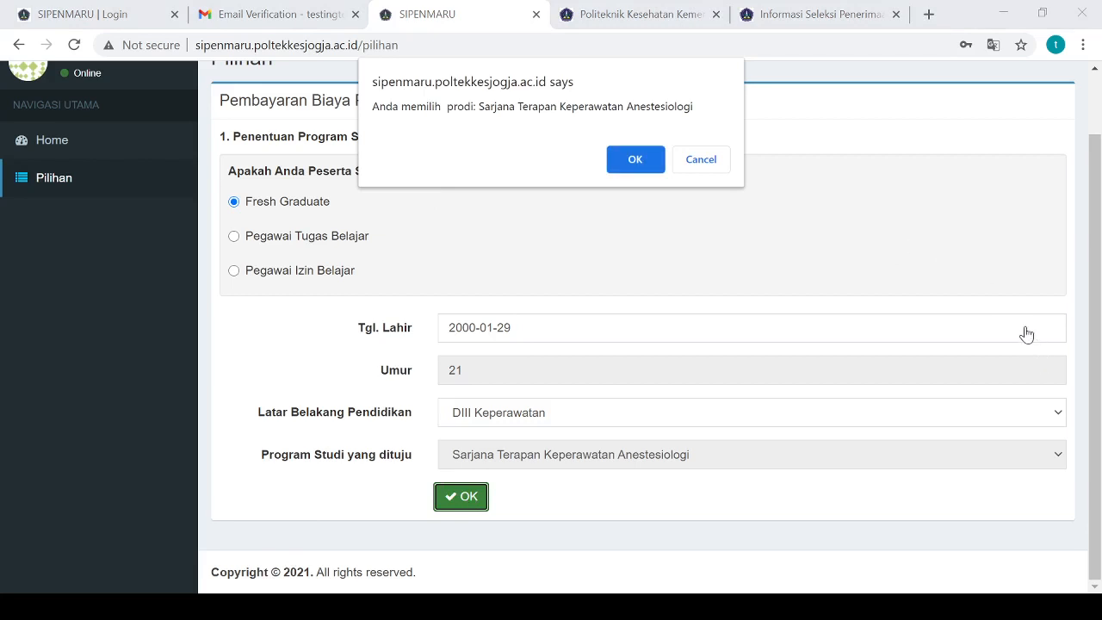
pyautogui.click(874, 32)
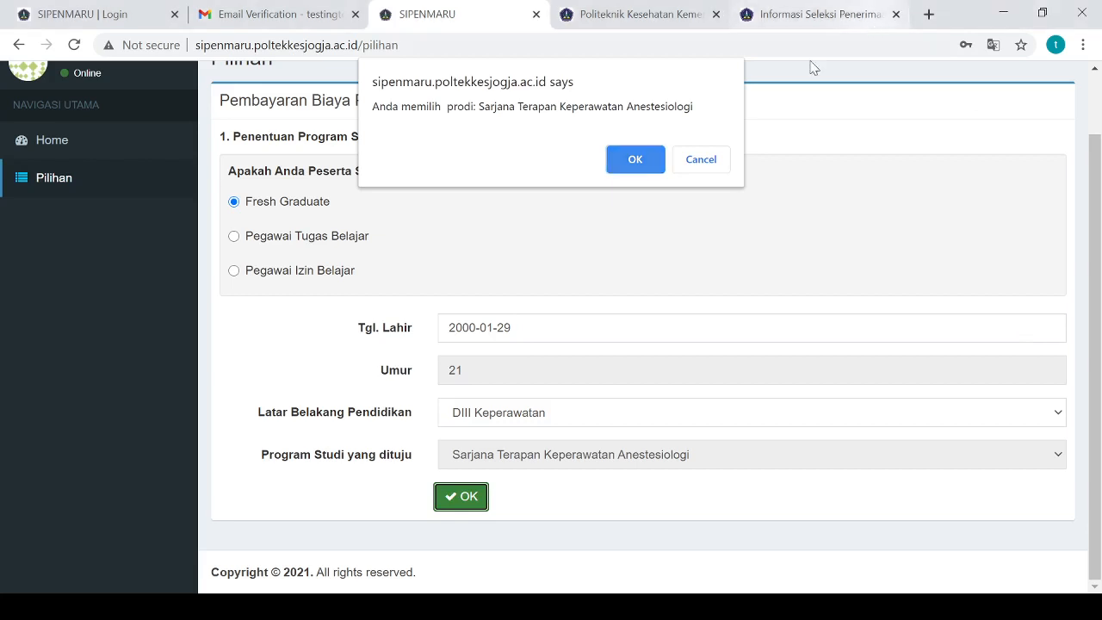
pyautogui.click(634, 160)
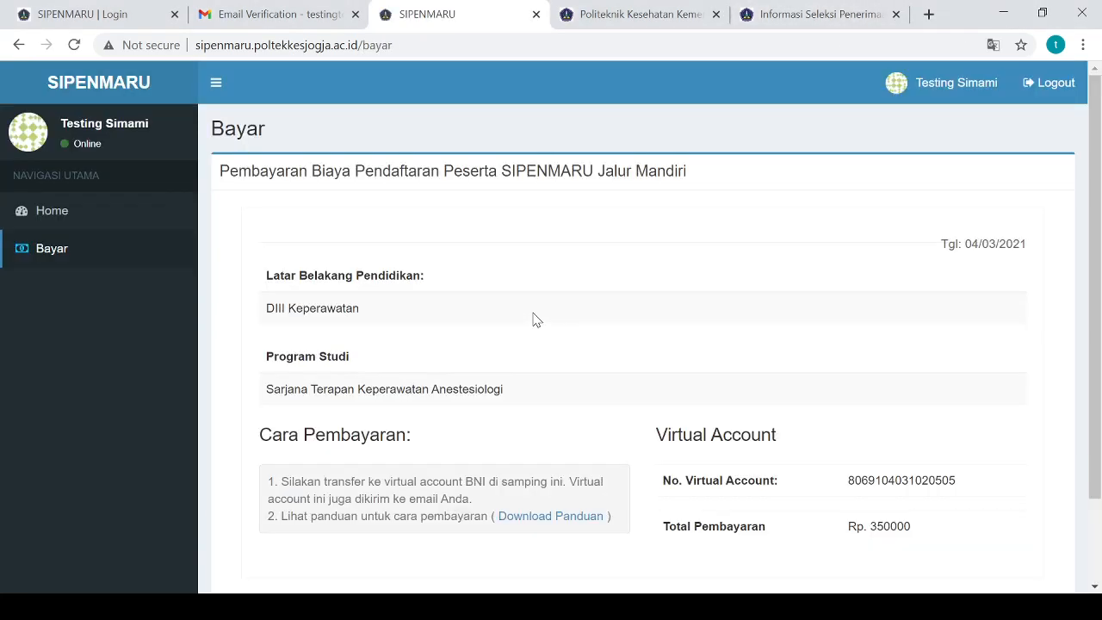
# Review the Bayar payment details, then return to the public Poltekkes Yogyakarta admissions homepage
pyautogui.scroll(-2, 533, 319)
pyautogui.scroll(1, 534, 319)
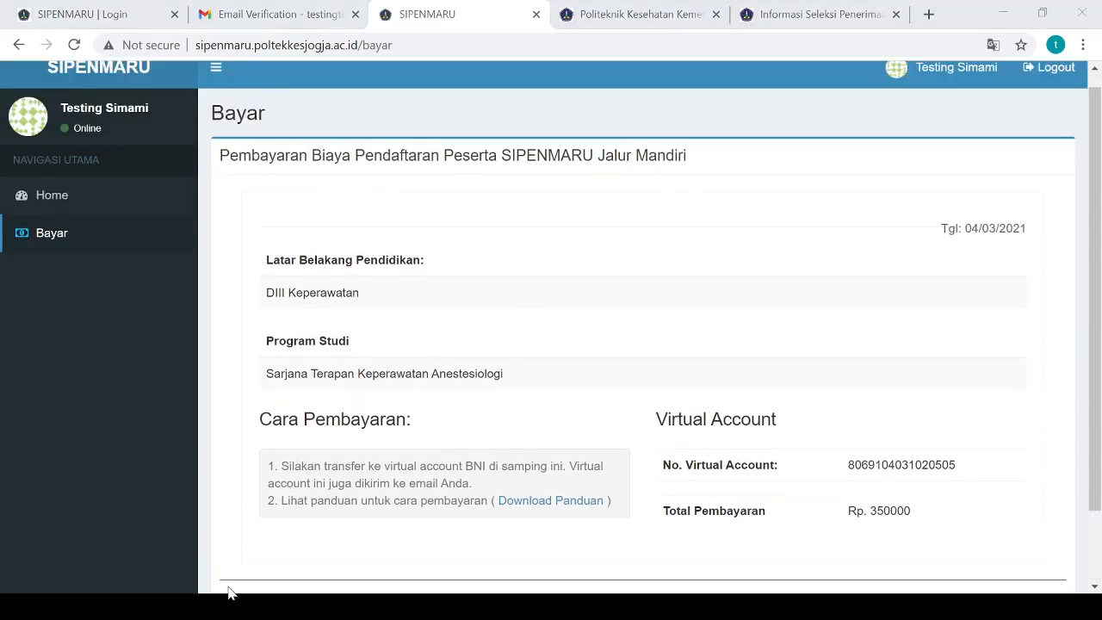
pyautogui.click(1013, 328)
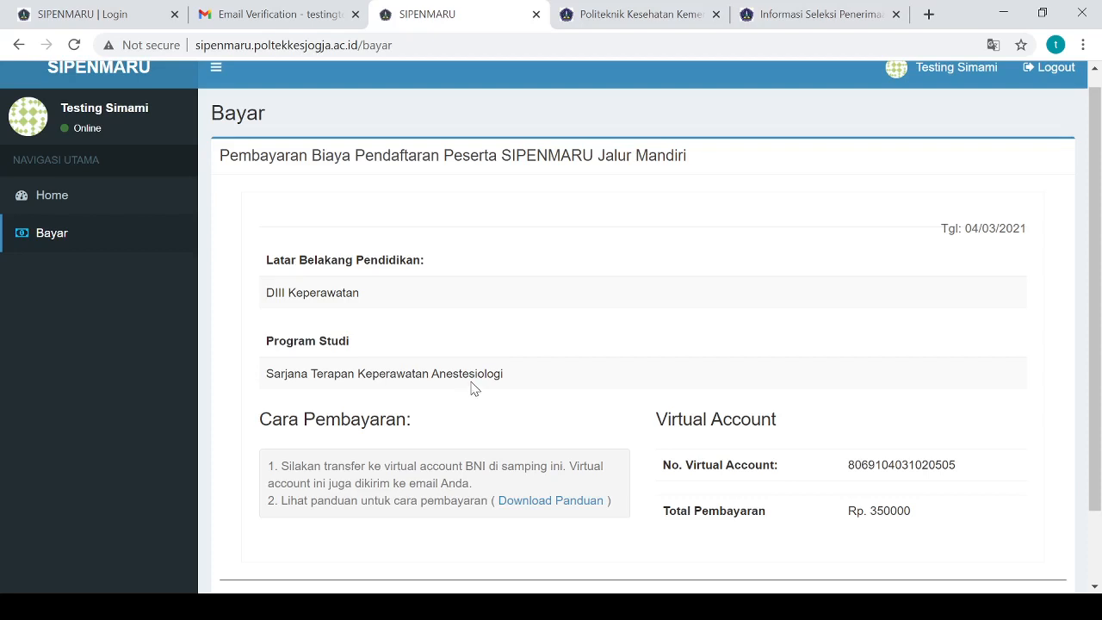
pyautogui.scroll(1, 471, 388)
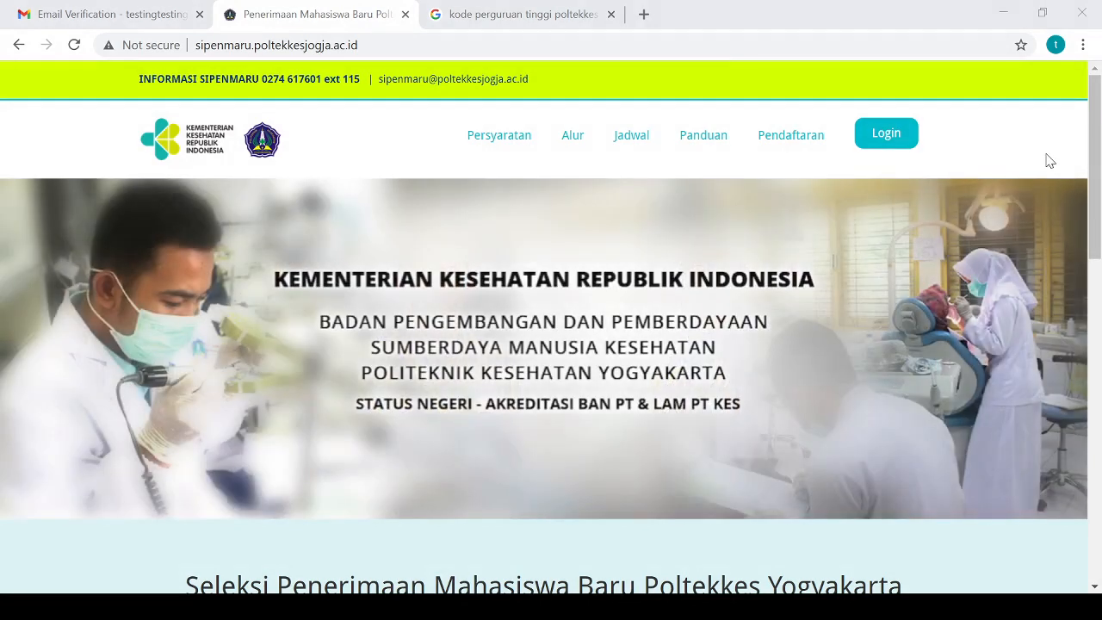
# Go to the login page and enter the account e-mail and password
pyautogui.click(889, 142)
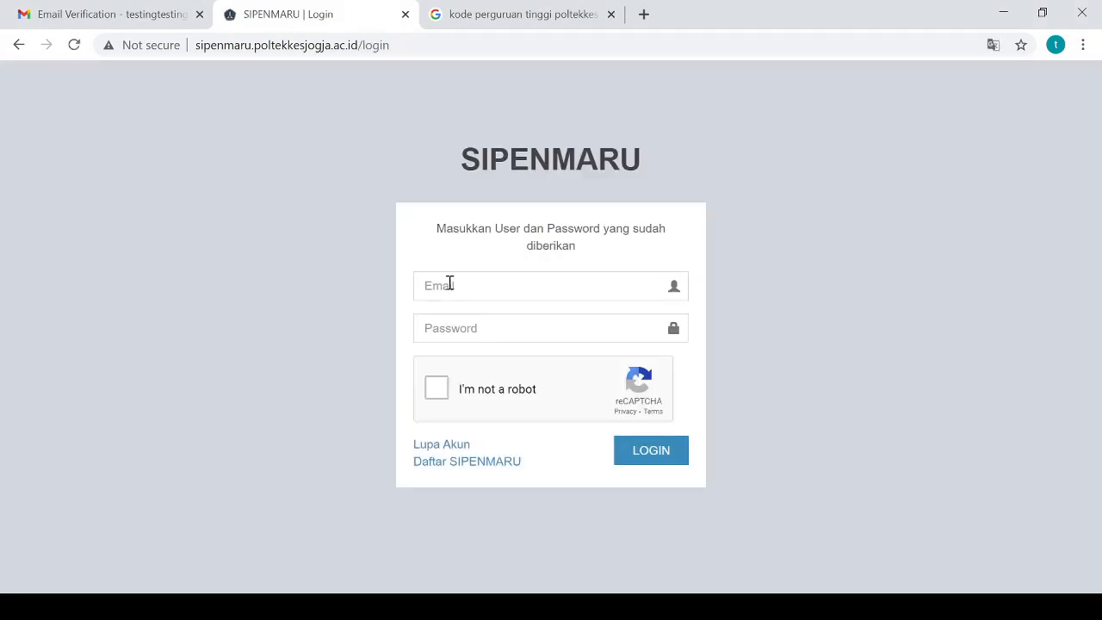
pyautogui.click(449, 284)
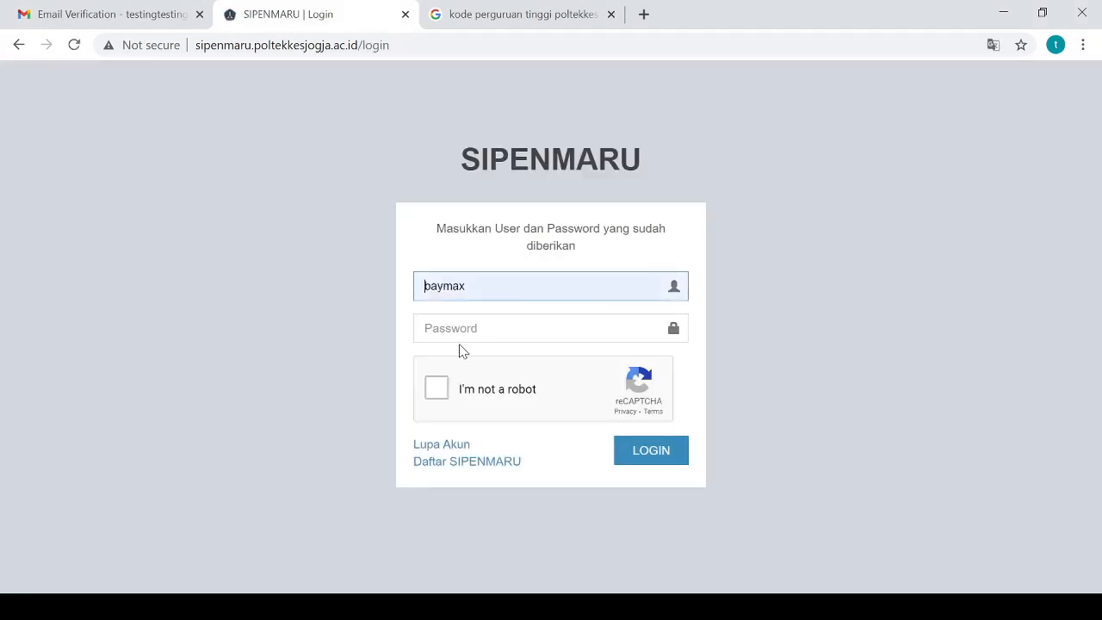
pyautogui.click(480, 337)
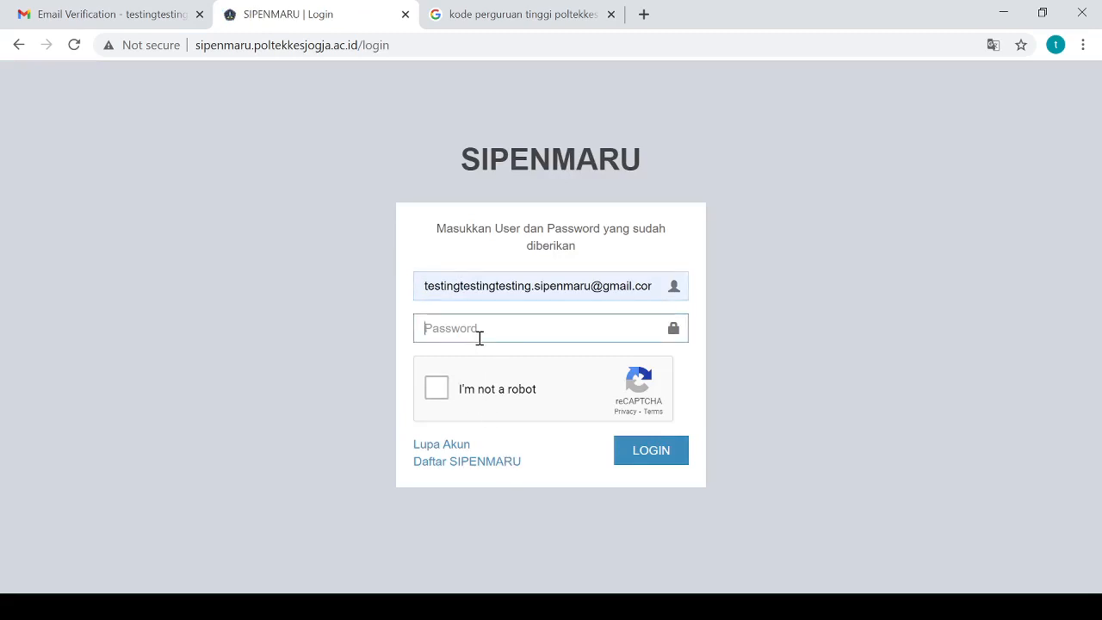
pyautogui.write('t')
pyautogui.write('•••••')
# Solve the reCAPTCHA bridge-image challenge and log in to the Home dashboard
pyautogui.click(441, 399)
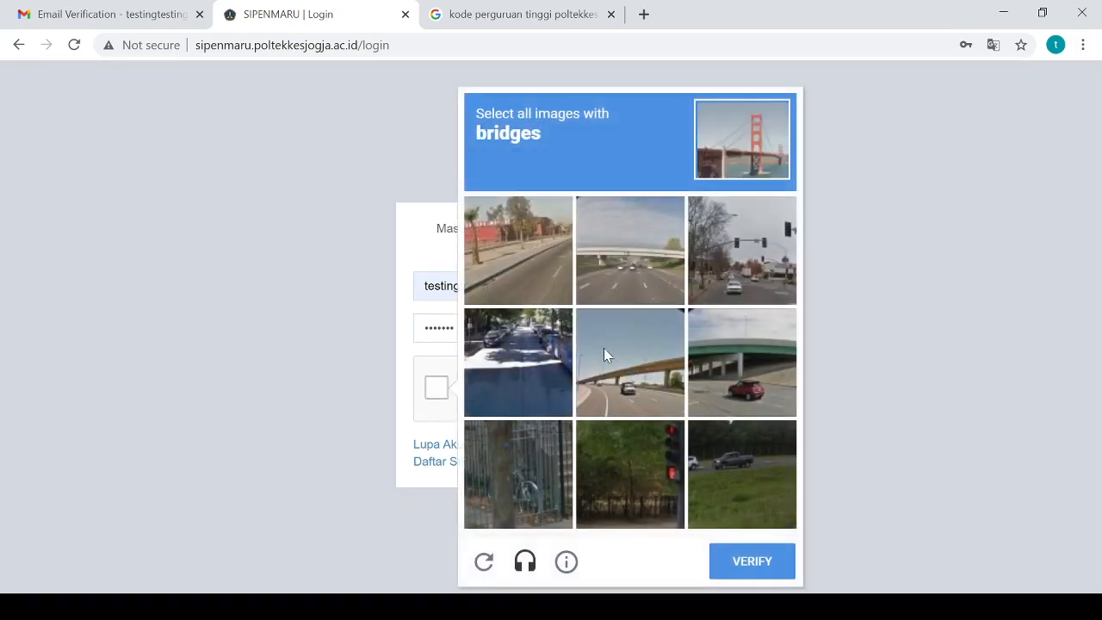
pyautogui.click(637, 238)
pyautogui.click(654, 372)
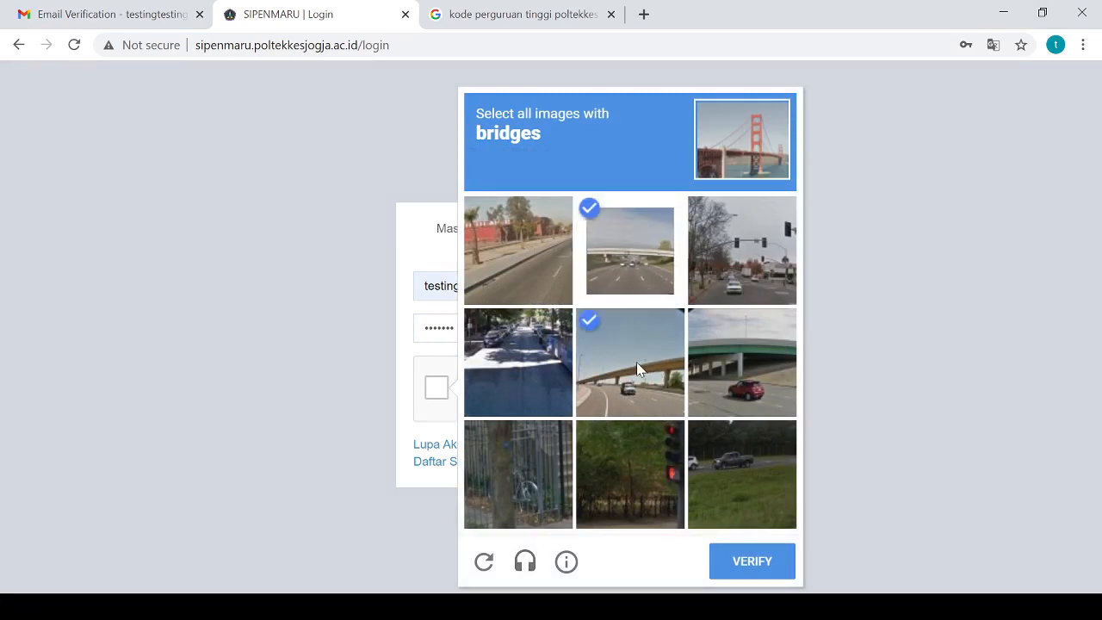
pyautogui.click(742, 362)
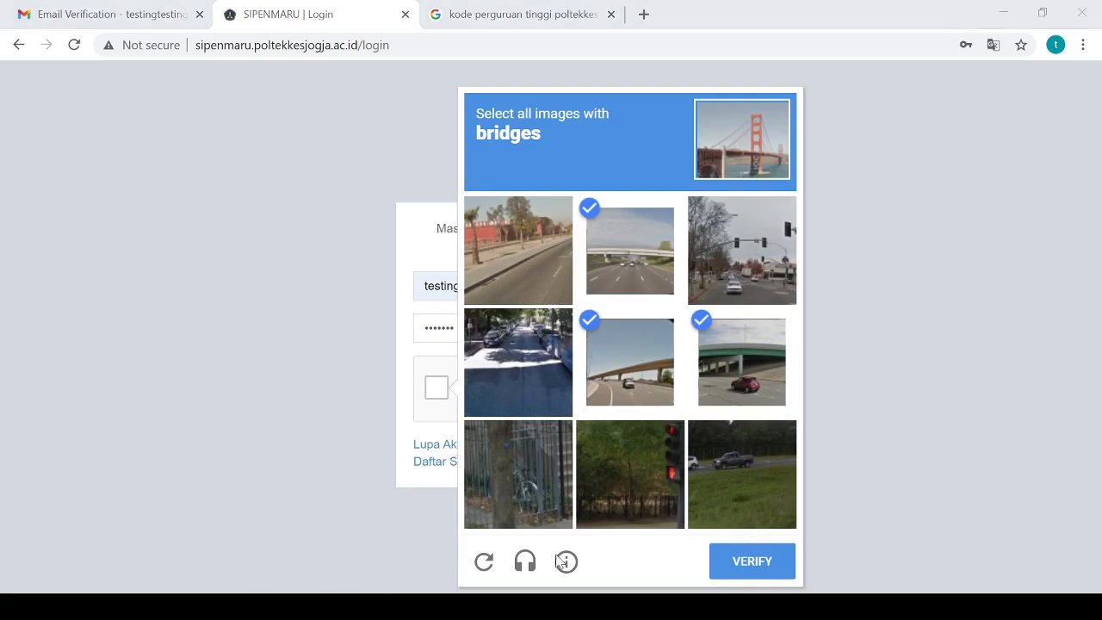
pyautogui.click(1007, 315)
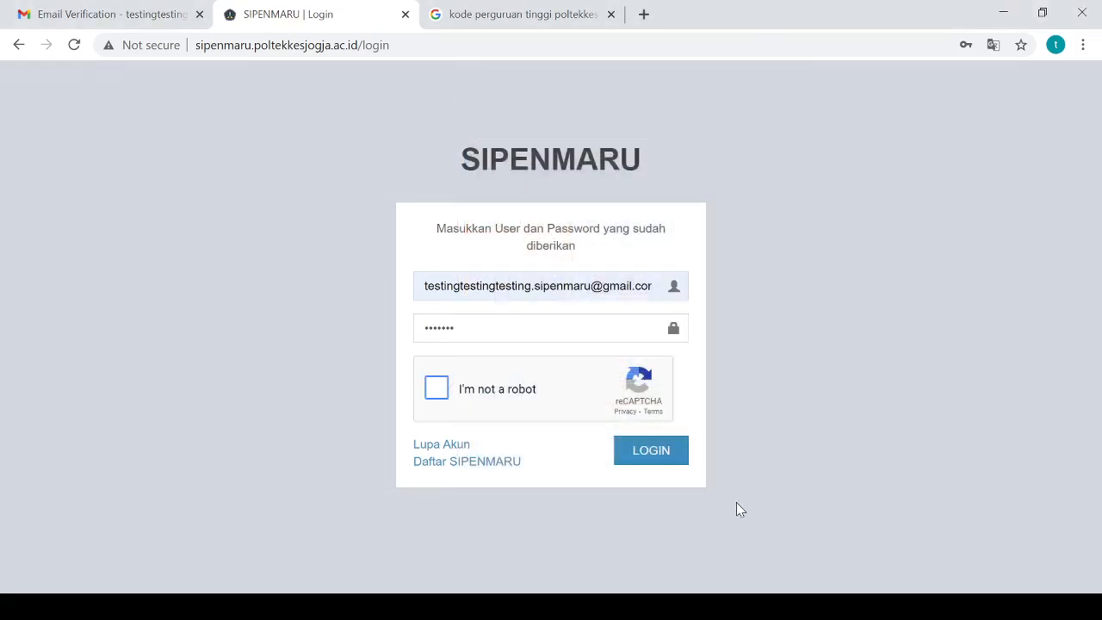
pyautogui.click(437, 390)
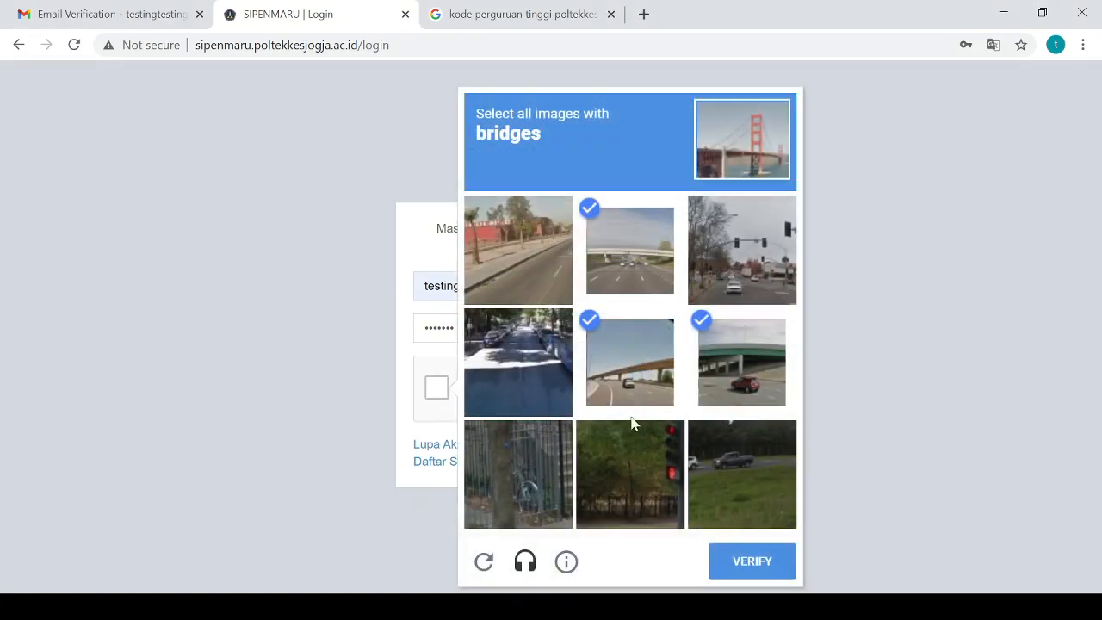
pyautogui.click(754, 558)
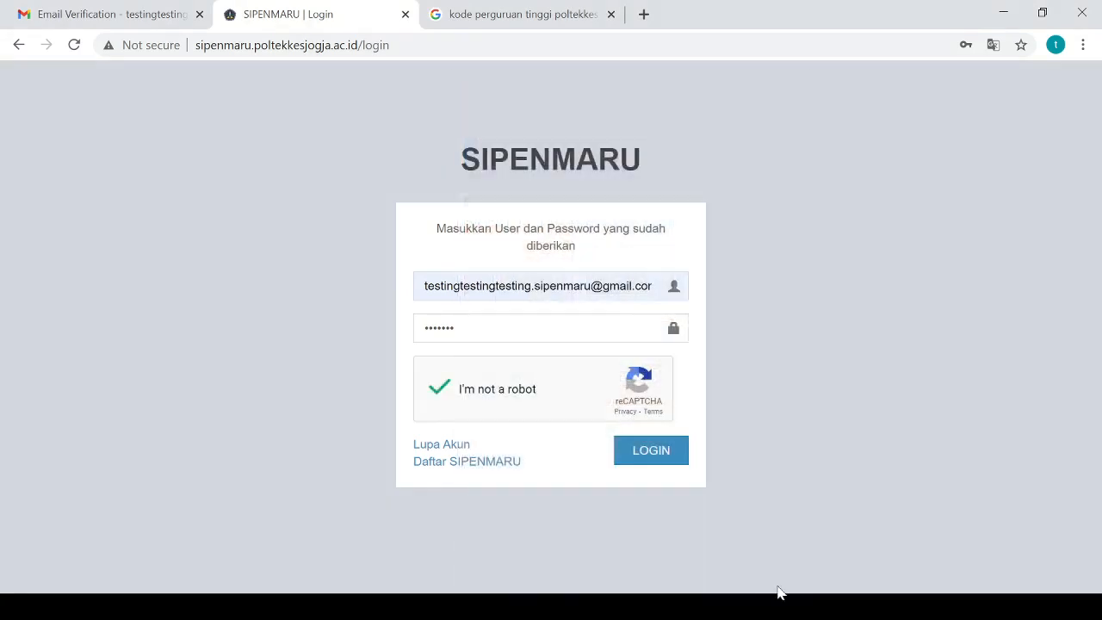
pyautogui.click(652, 447)
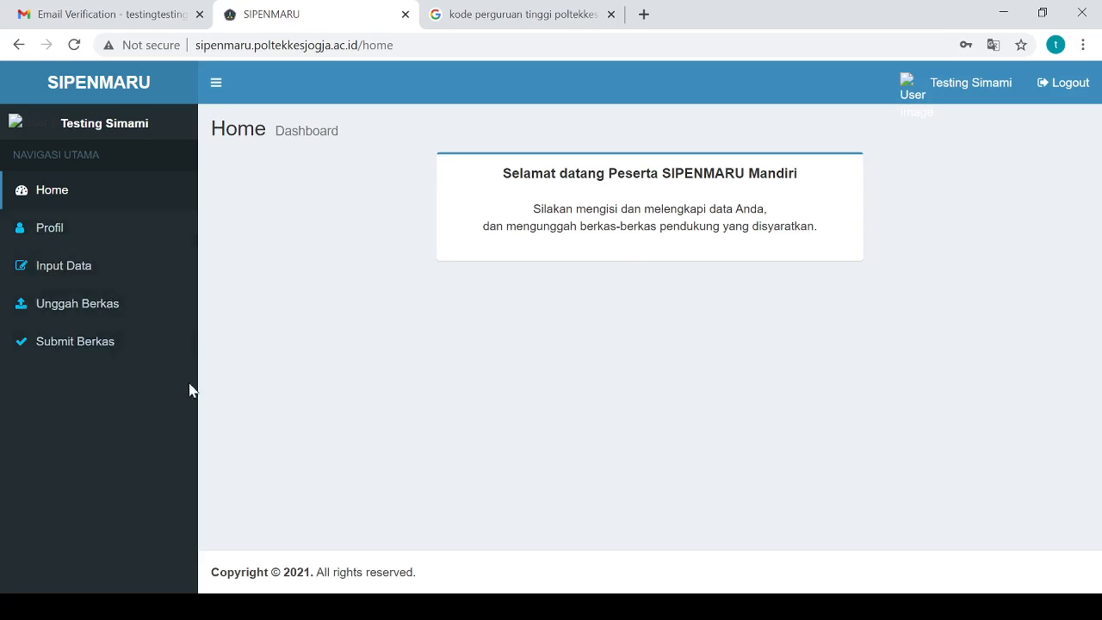
# Open Input Data from the sidebar to show the prefilled Data Pribadi tab
pyautogui.click(93, 276)
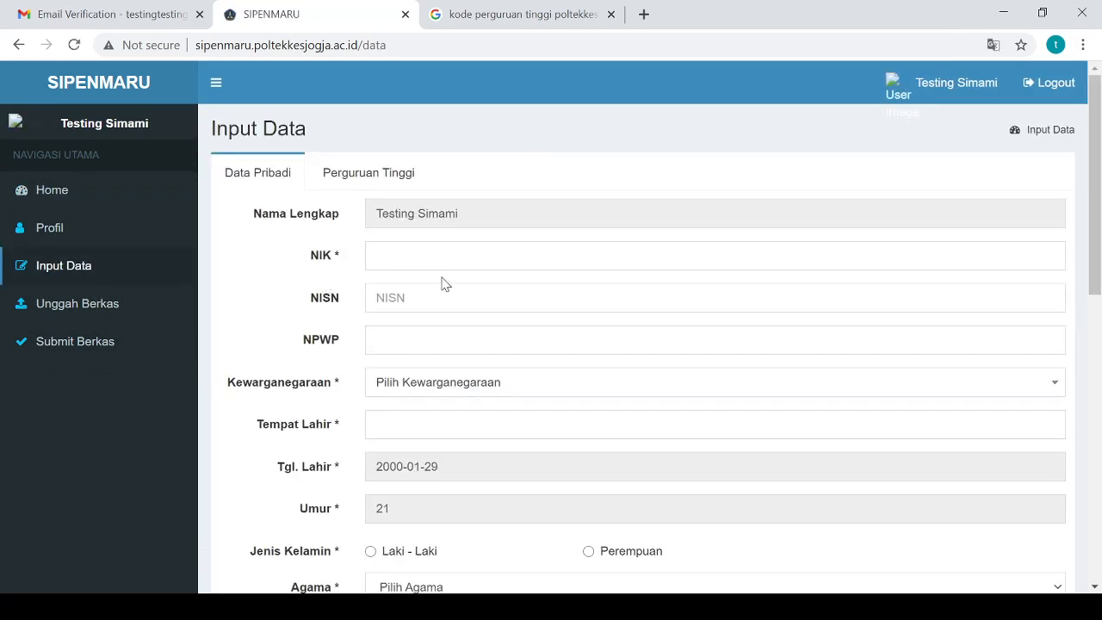
# Enter the applicant's NIK number in the Data Pribadi form
pyautogui.click(455, 259)
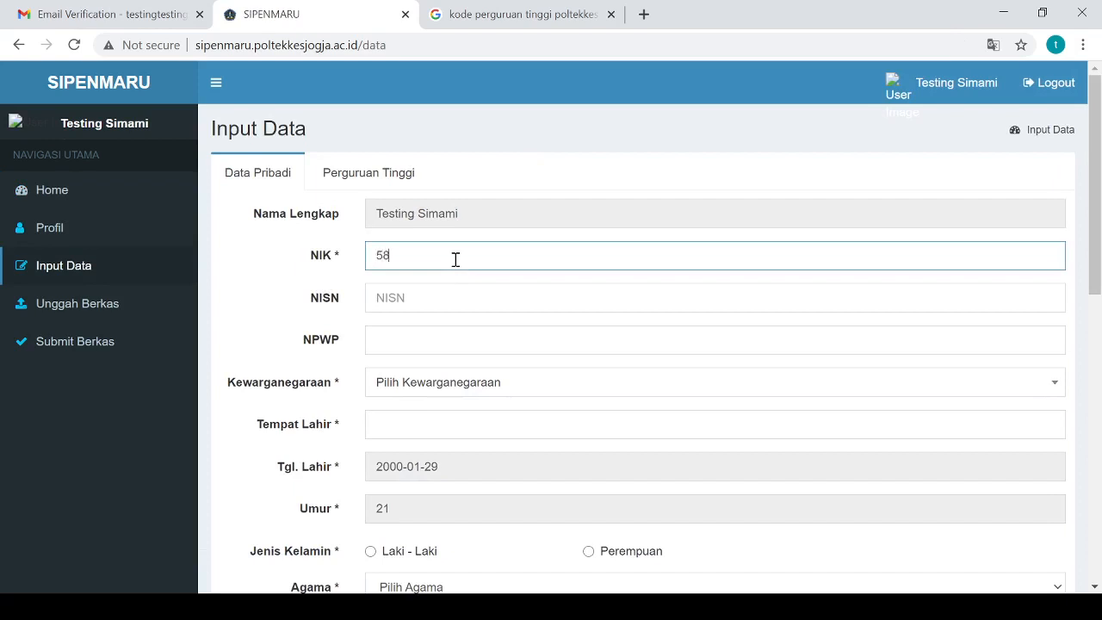
pyautogui.scroll(-2, 455, 260)
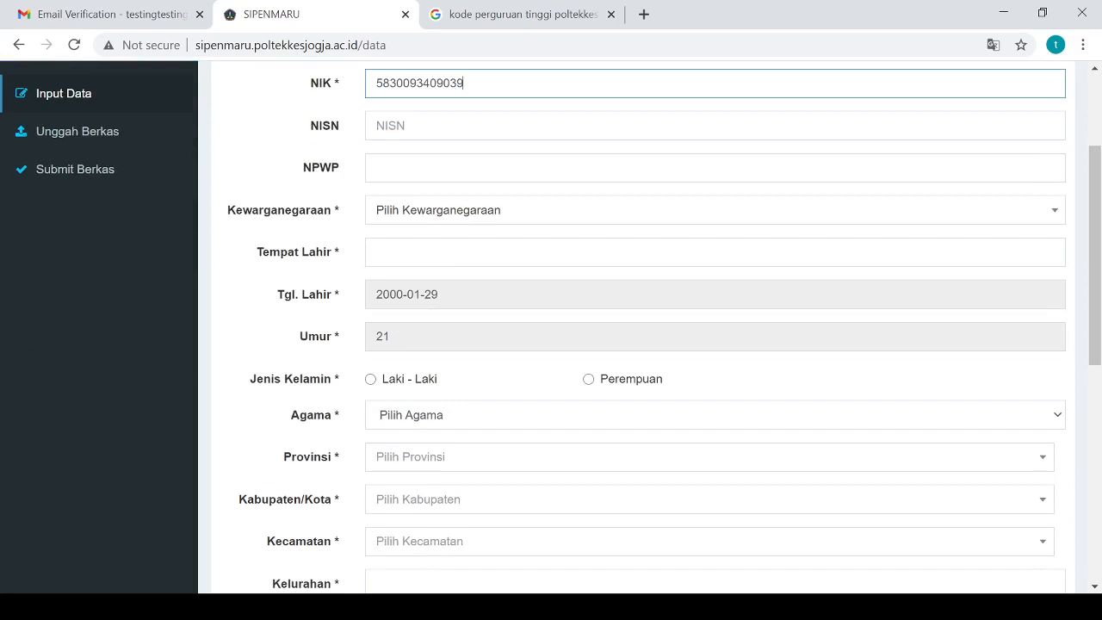
pyautogui.click(205, 365)
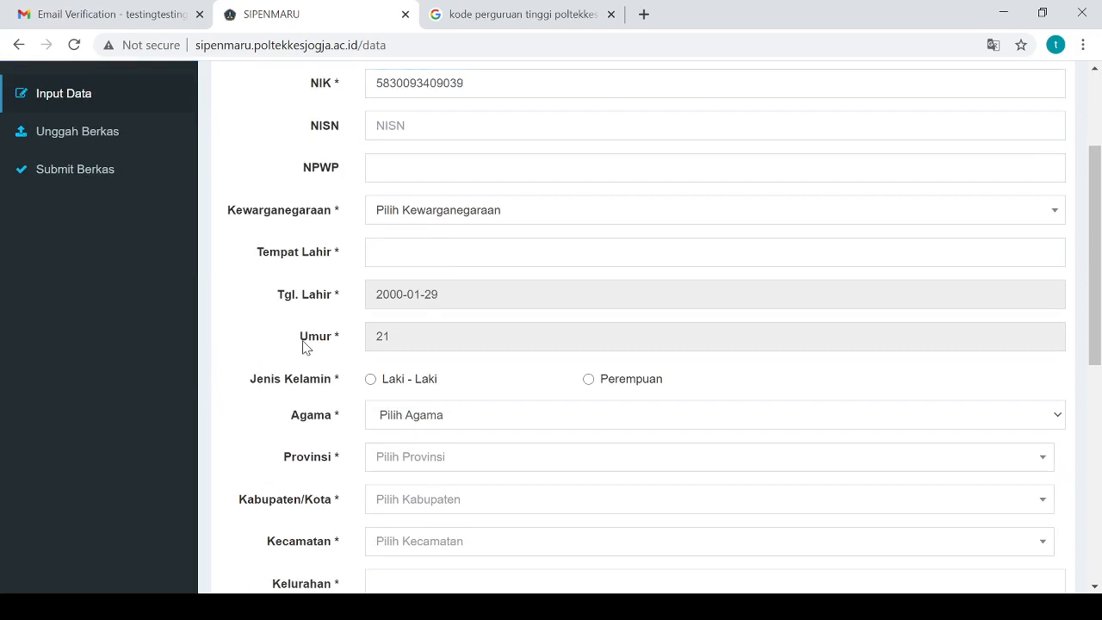
# Scroll through the rest of the form and attempt Simpan with required fields still empty
pyautogui.scroll(1, 304, 340)
pyautogui.scroll(1, 304, 346)
pyautogui.scroll(-4, 307, 344)
pyautogui.scroll(-4, 308, 353)
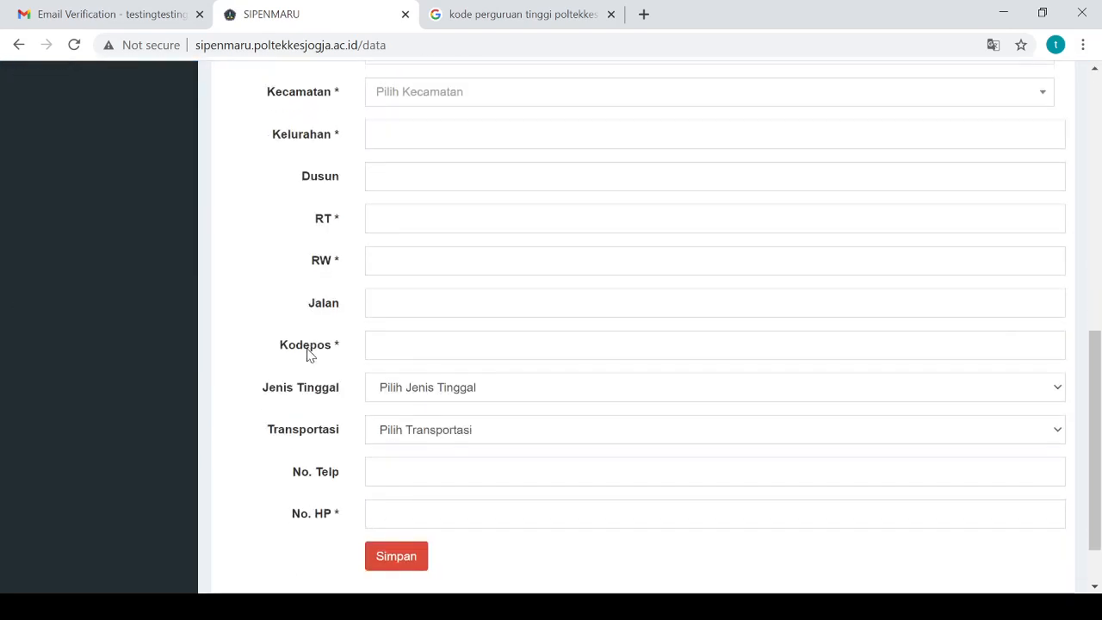
pyautogui.scroll(6, 323, 358)
pyautogui.scroll(2, 335, 358)
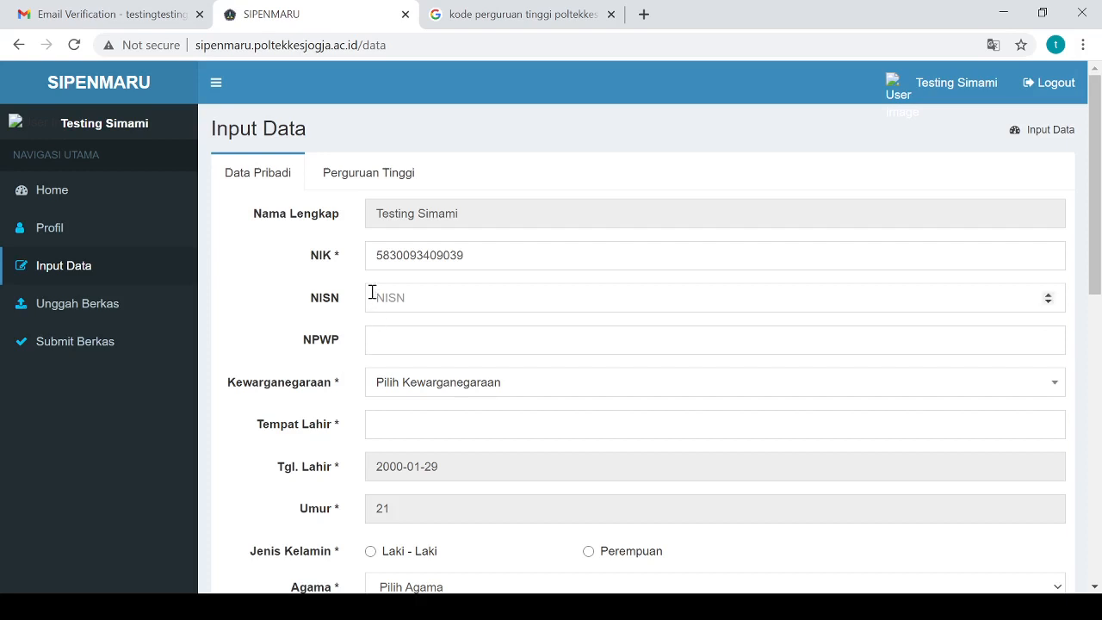
pyautogui.scroll(-8, 372, 292)
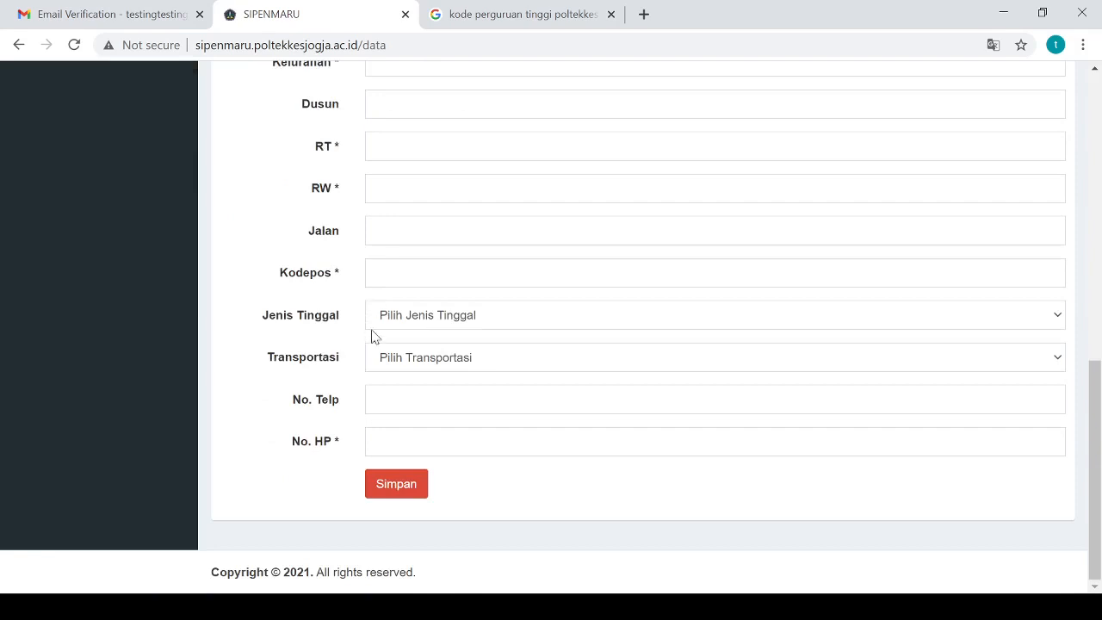
pyautogui.scroll(10, 457, 325)
pyautogui.scroll(-10, 478, 284)
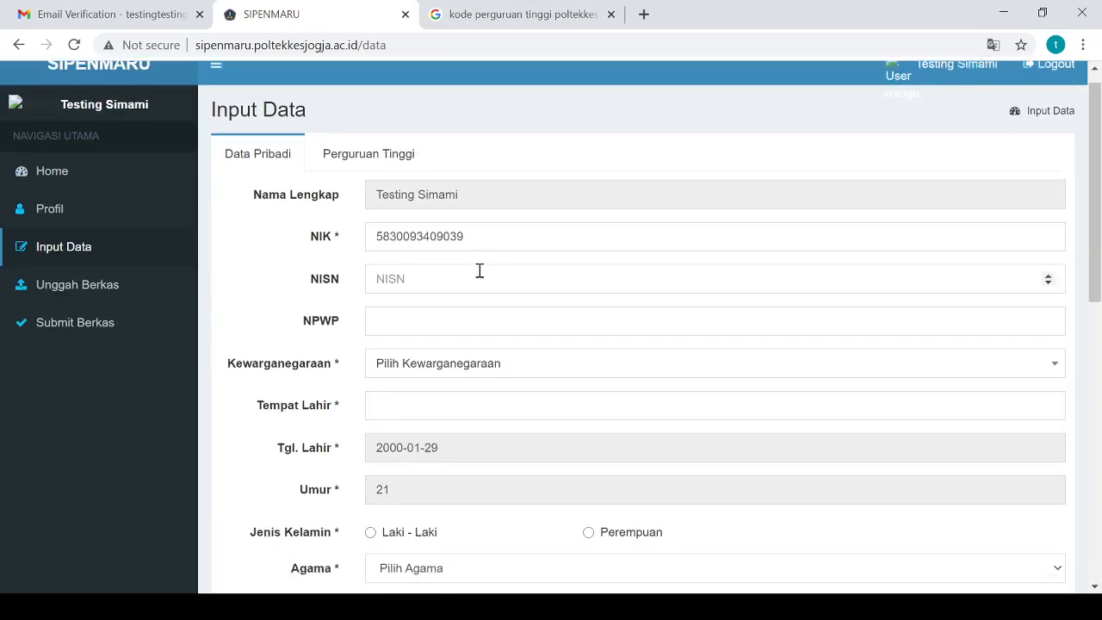
pyautogui.click(410, 499)
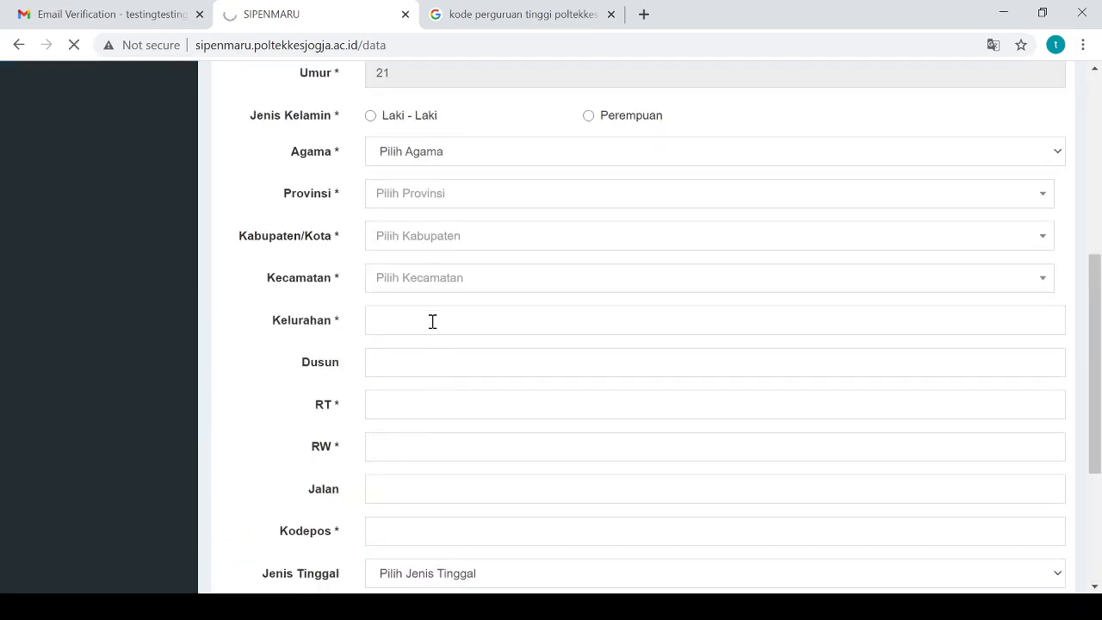
# Scroll the form to read each 'Wajib diisi' error, then return under the red alert
pyautogui.scroll(3, 430, 320)
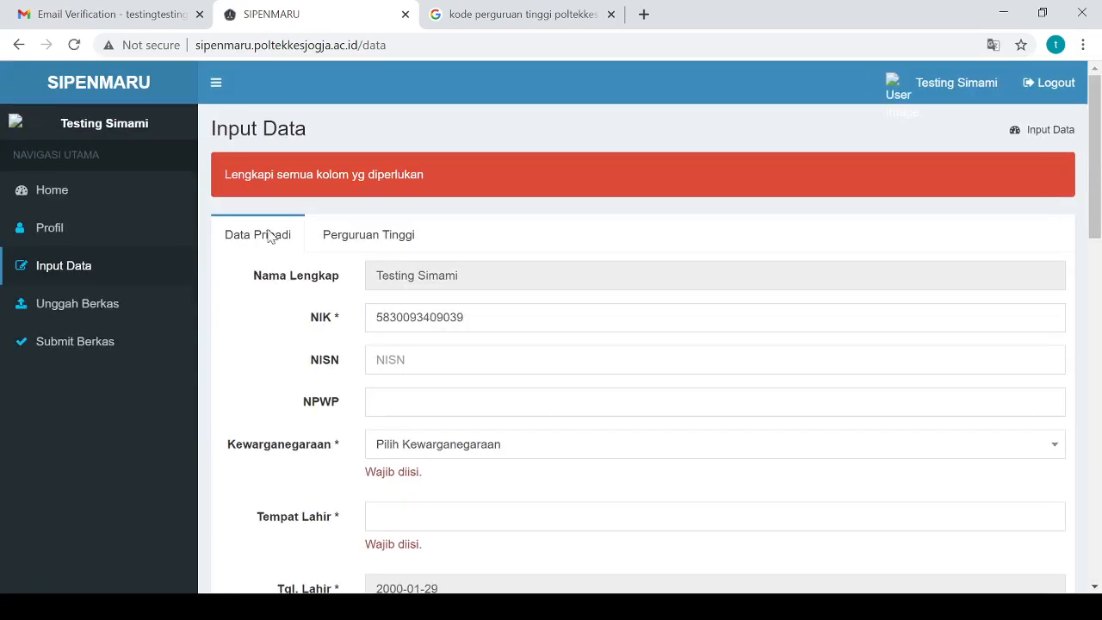
pyautogui.scroll(-3, 464, 297)
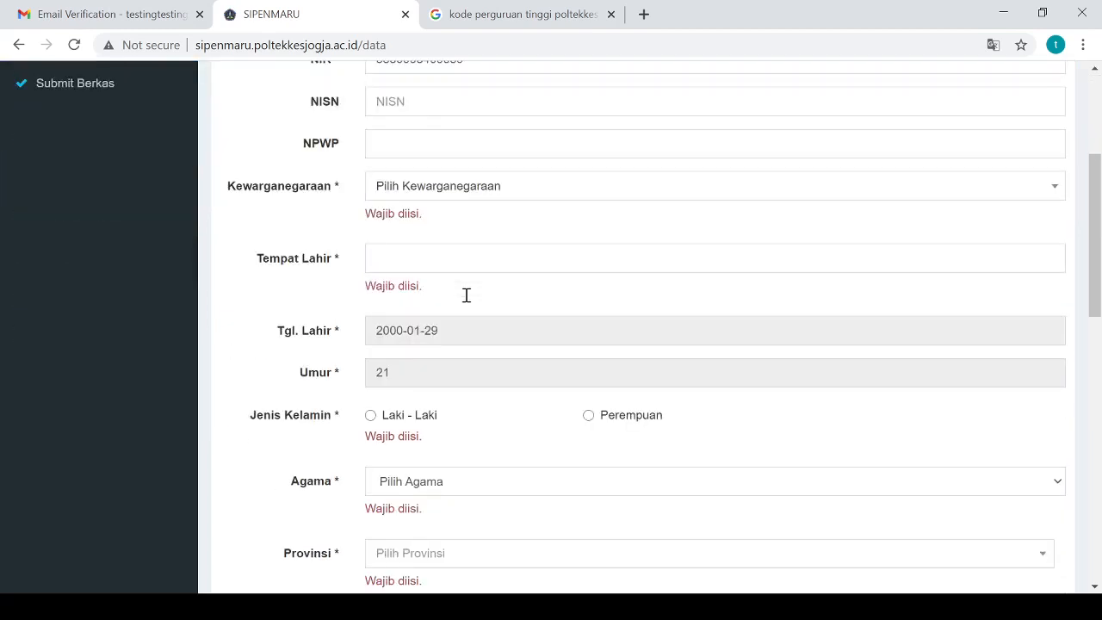
pyautogui.scroll(-10, 465, 295)
pyautogui.scroll(2, 462, 324)
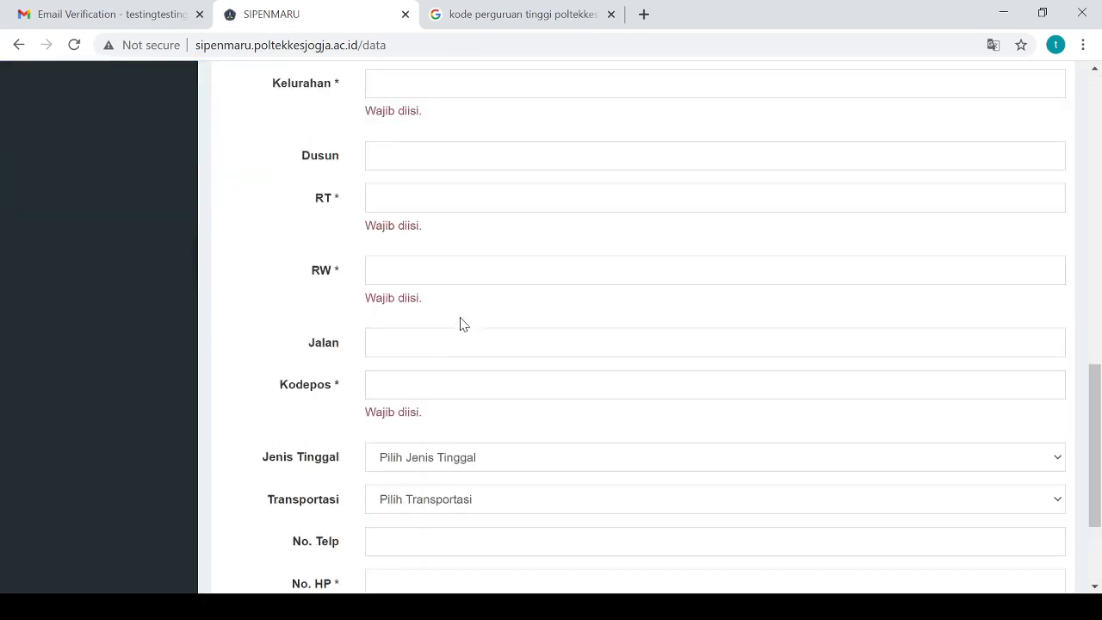
pyautogui.scroll(5, 462, 324)
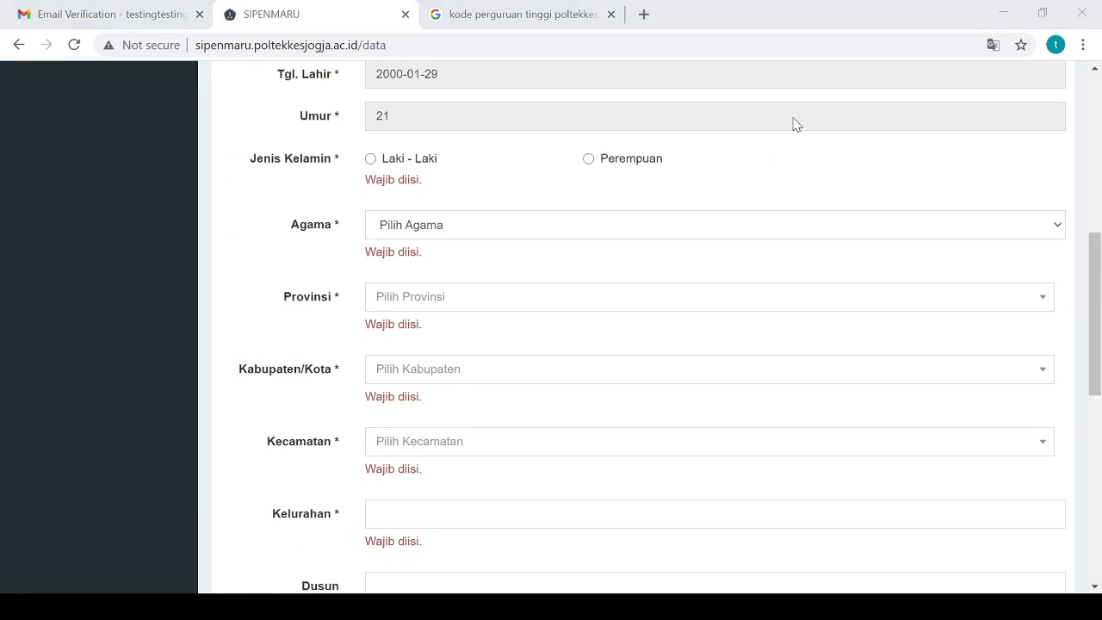
pyautogui.click(876, 28)
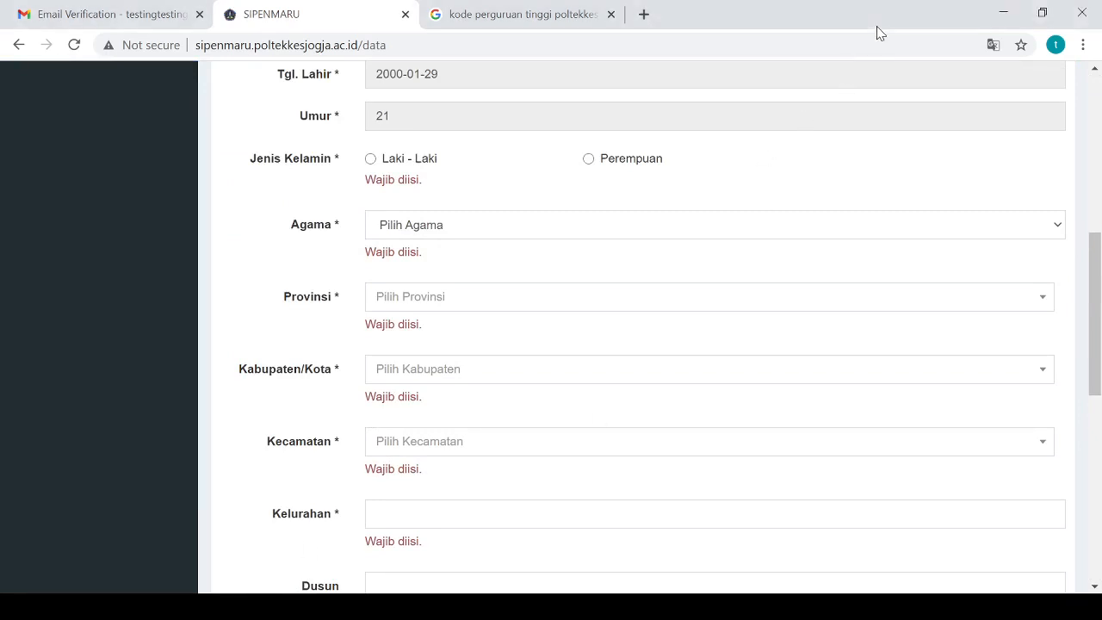
pyautogui.scroll(6, 573, 350)
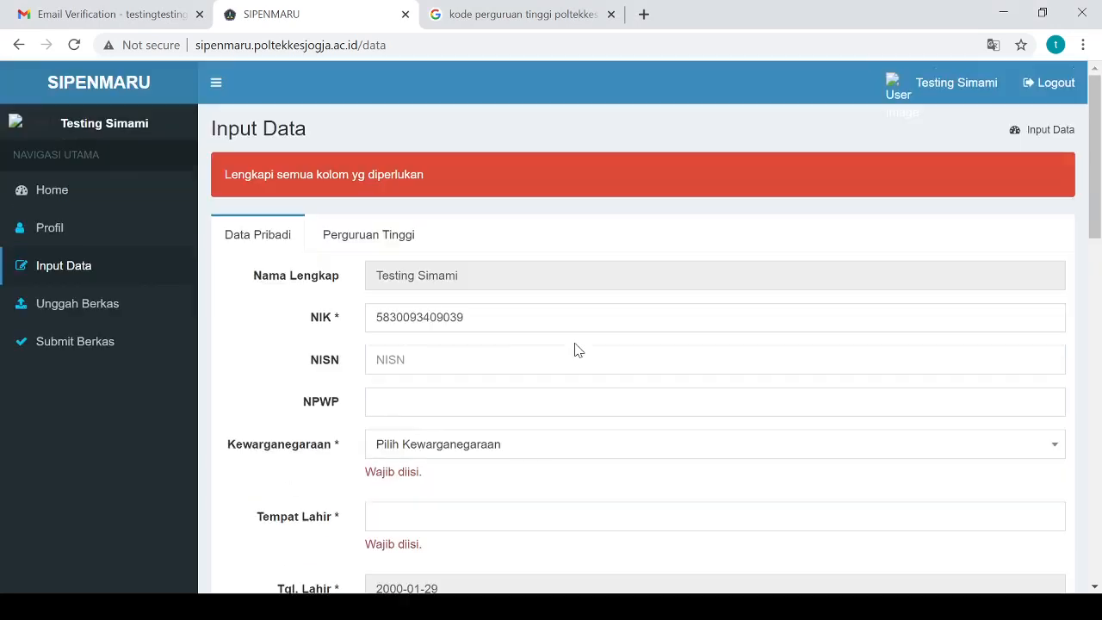
# Set citizenship to Warga Negara Indonesia, birthplace Yogyakarta, and sex Laki - Laki
pyautogui.click(449, 399)
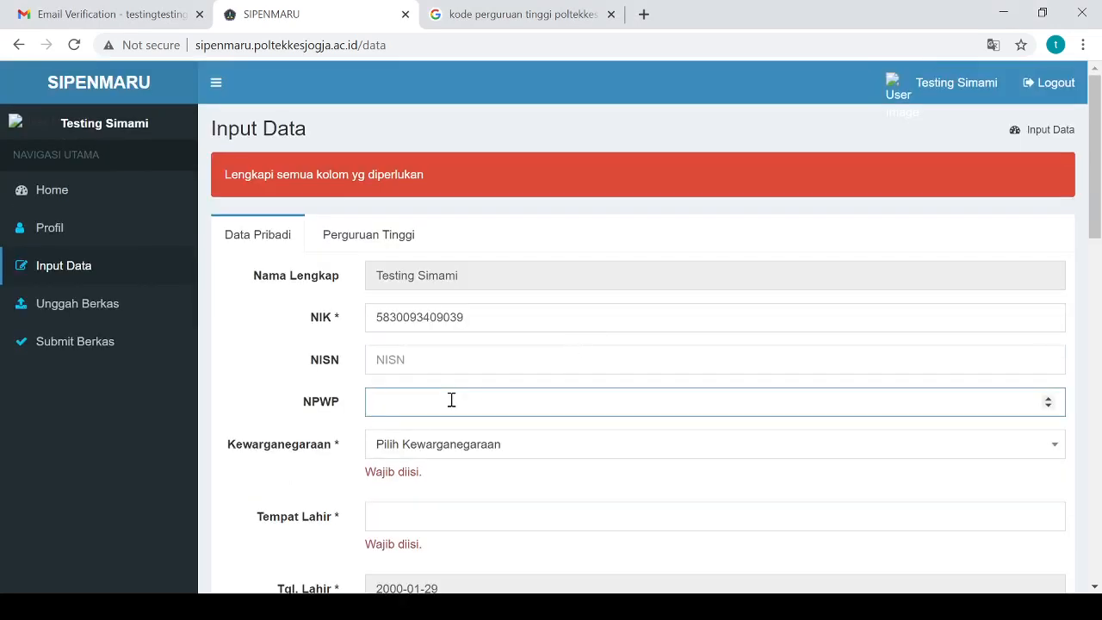
pyautogui.click(467, 449)
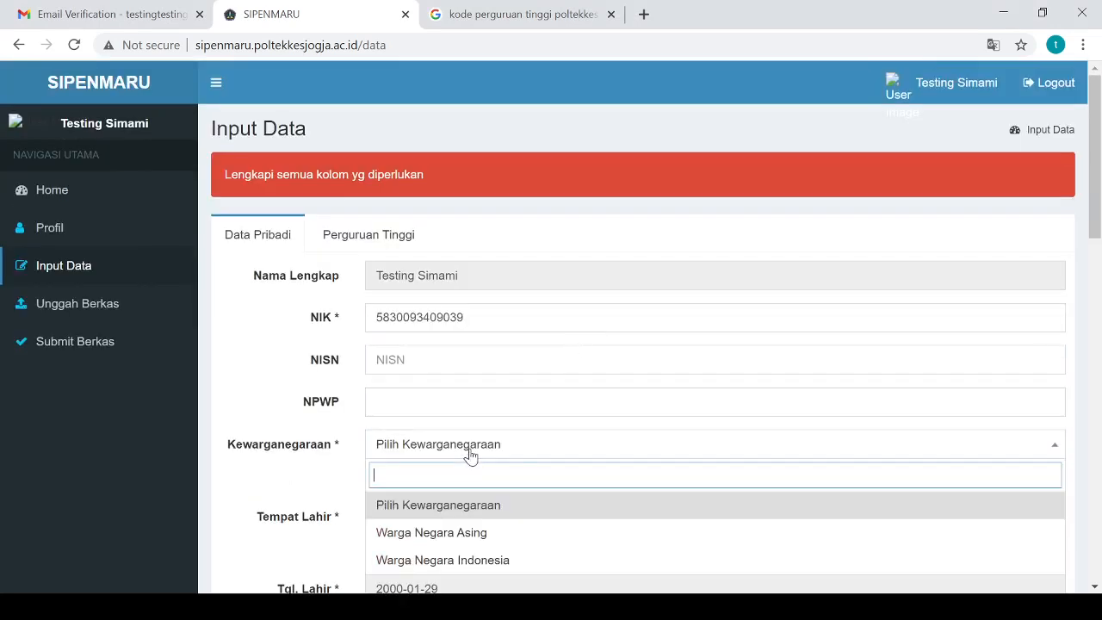
pyautogui.click(459, 559)
pyautogui.scroll(-2, 457, 388)
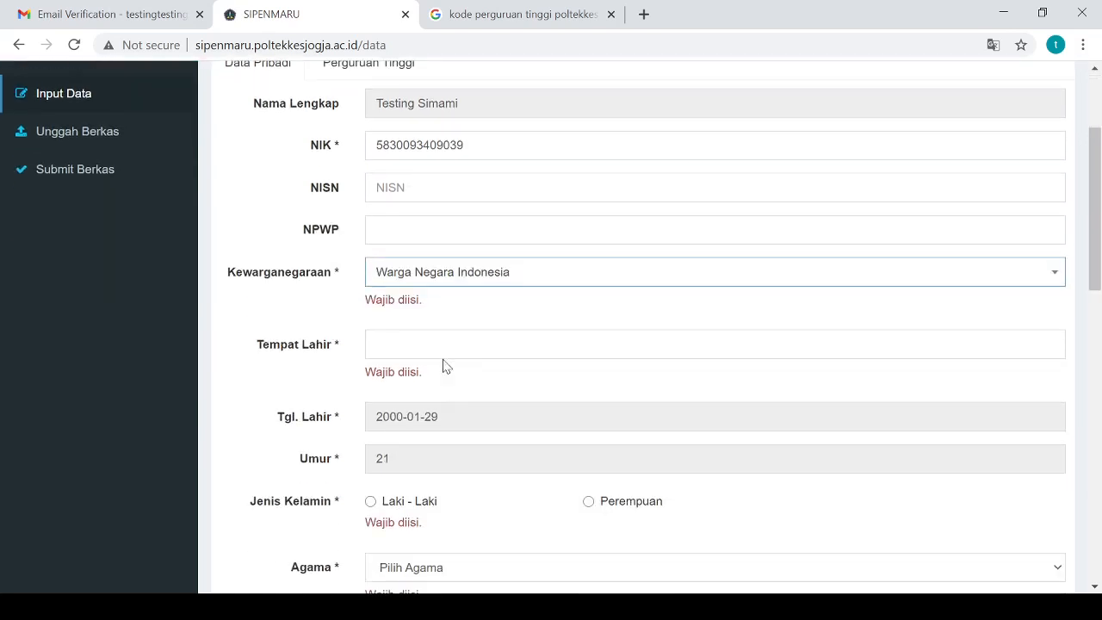
pyautogui.click(448, 350)
pyautogui.click(438, 382)
pyautogui.scroll(-3, 533, 499)
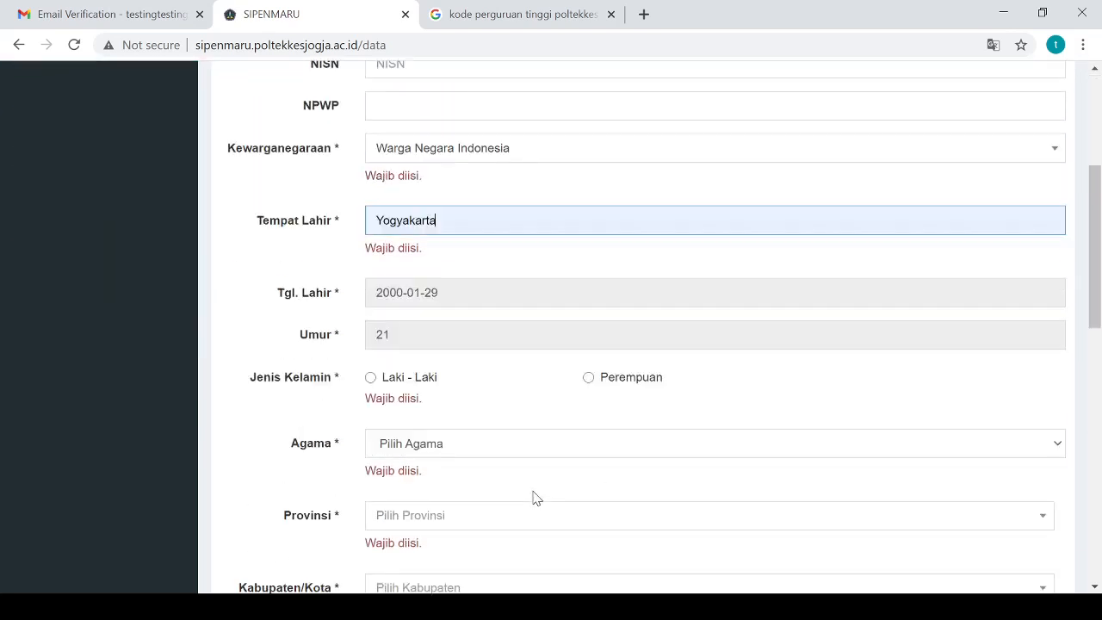
pyautogui.click(392, 243)
# Set religion to Islam and province to DI YOGYAKARTA
pyautogui.click(434, 315)
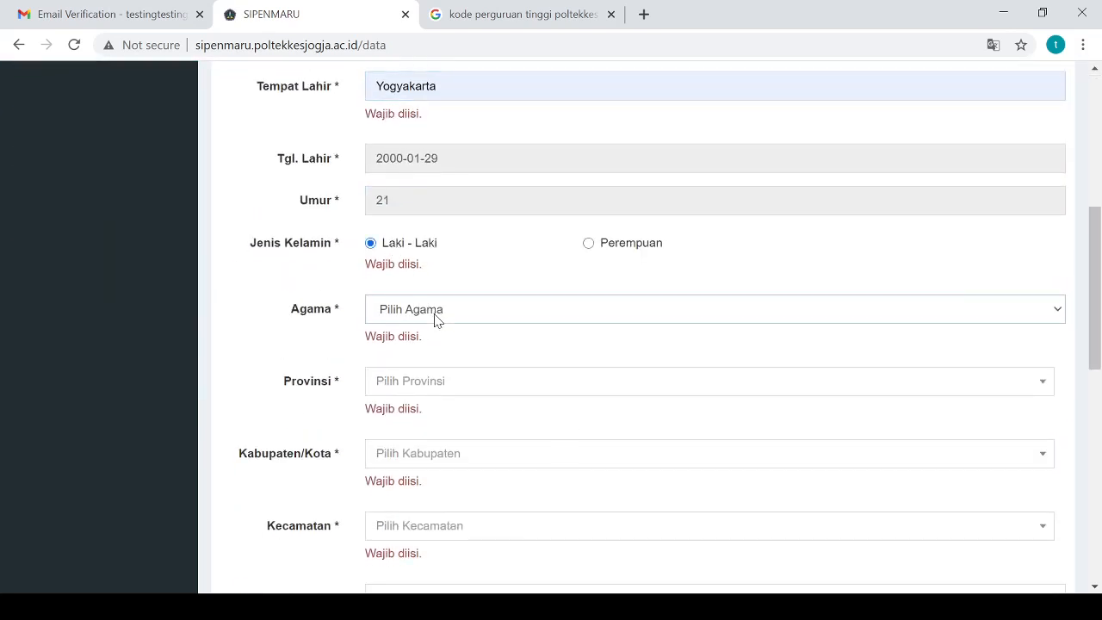
pyautogui.click(413, 423)
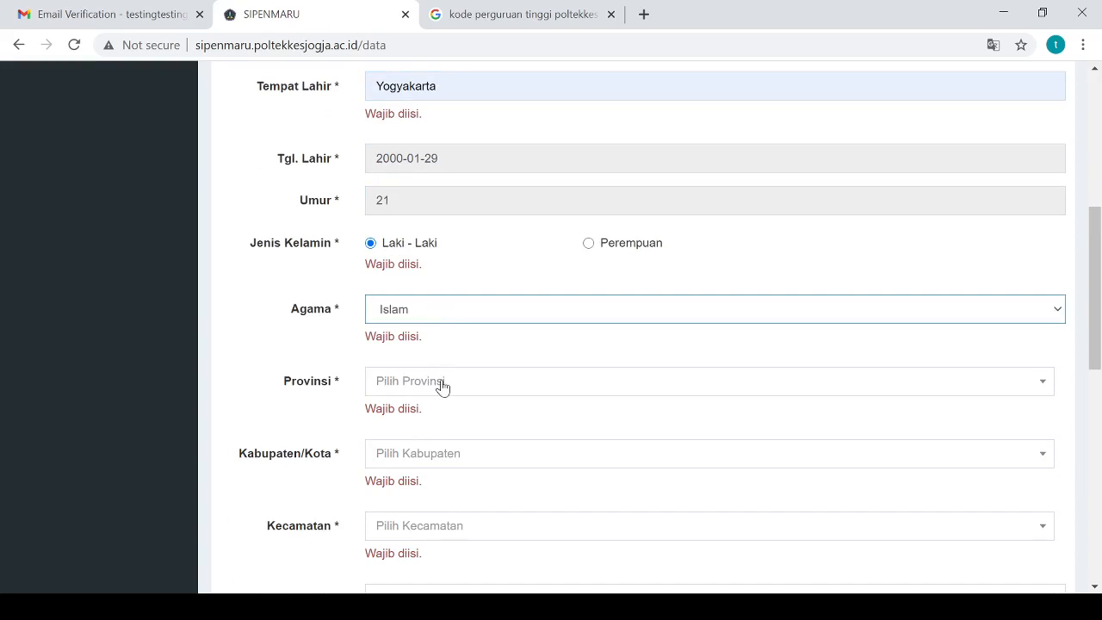
pyautogui.click(440, 384)
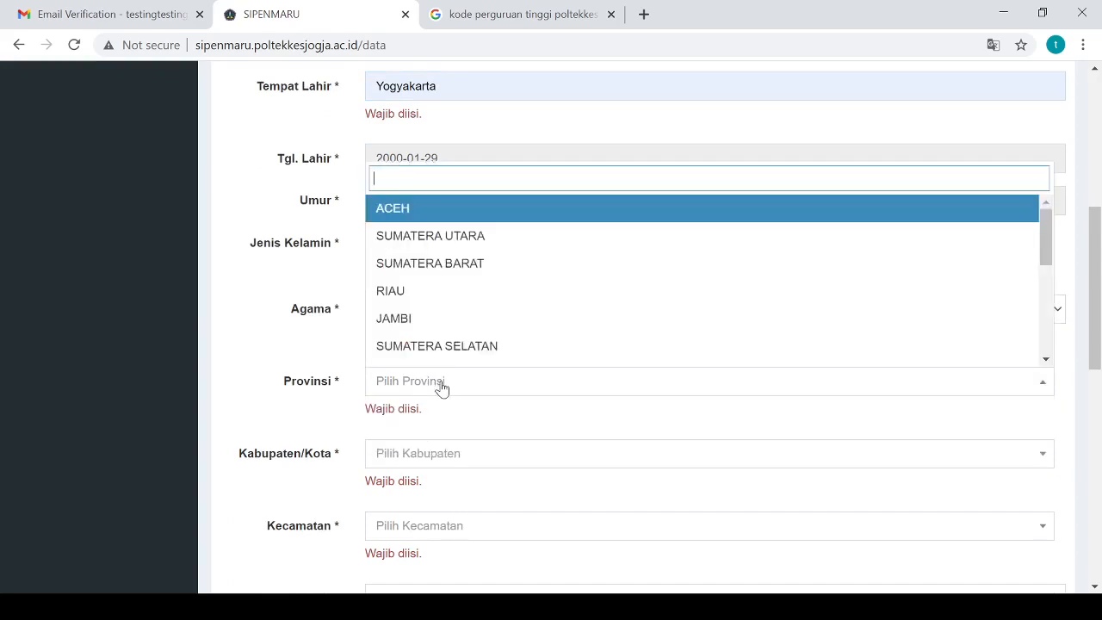
pyautogui.write('DI Y')
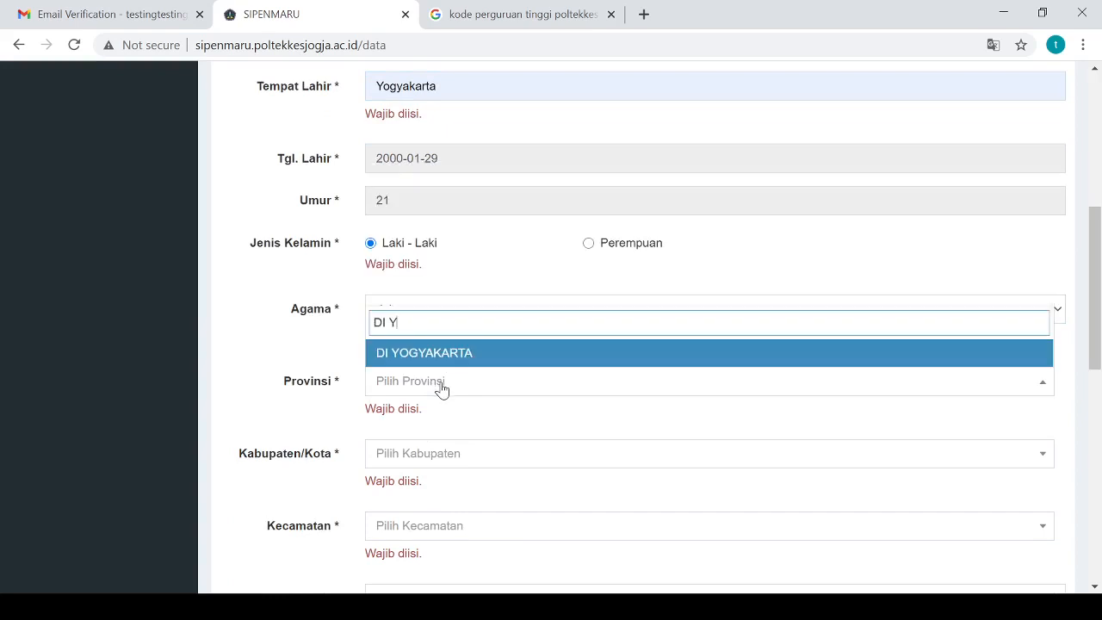
pyautogui.click(449, 364)
pyautogui.scroll(-1, 459, 372)
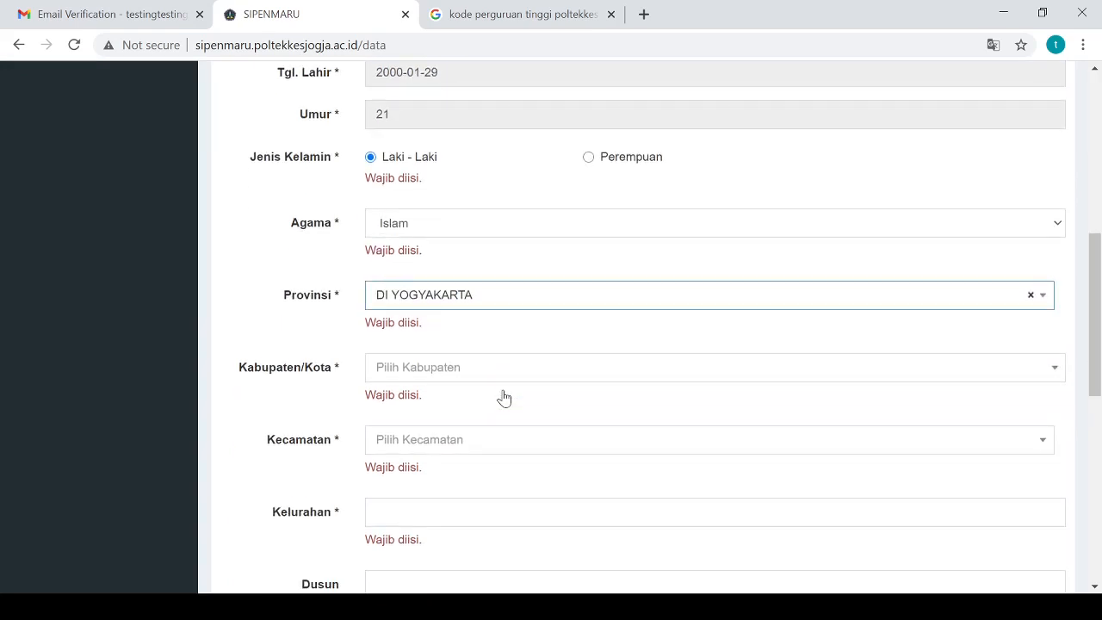
# Choose regency SLEMAN, district GAMPING, and the suggested village
pyautogui.click(418, 372)
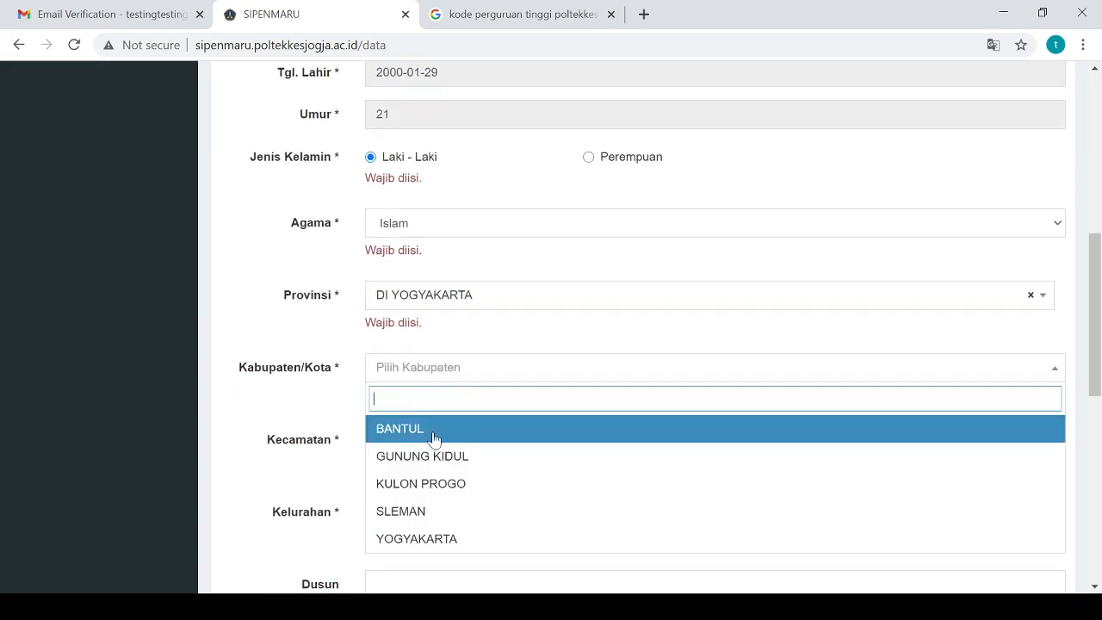
pyautogui.click(423, 511)
pyautogui.scroll(-2, 502, 433)
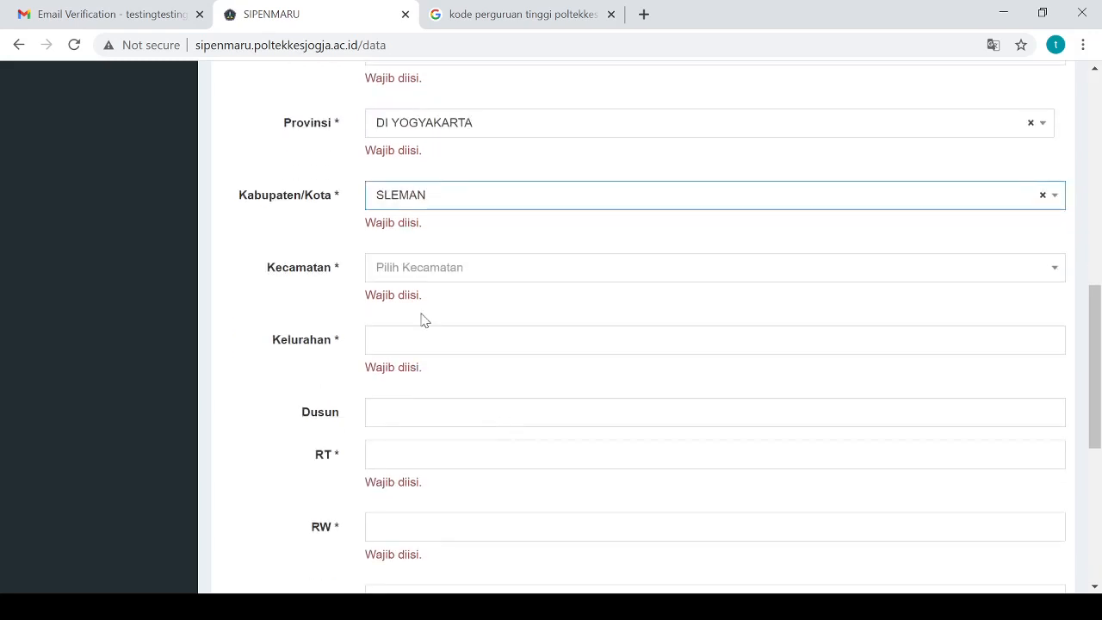
pyautogui.click(436, 263)
pyautogui.click(461, 421)
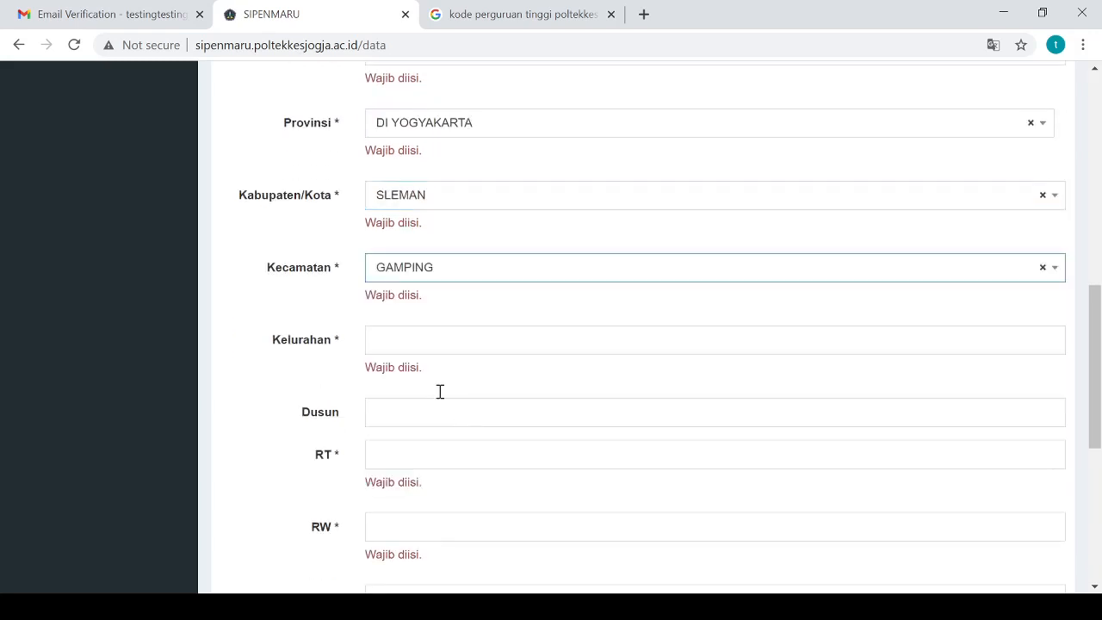
pyautogui.click(410, 348)
pyautogui.click(417, 381)
pyautogui.click(406, 406)
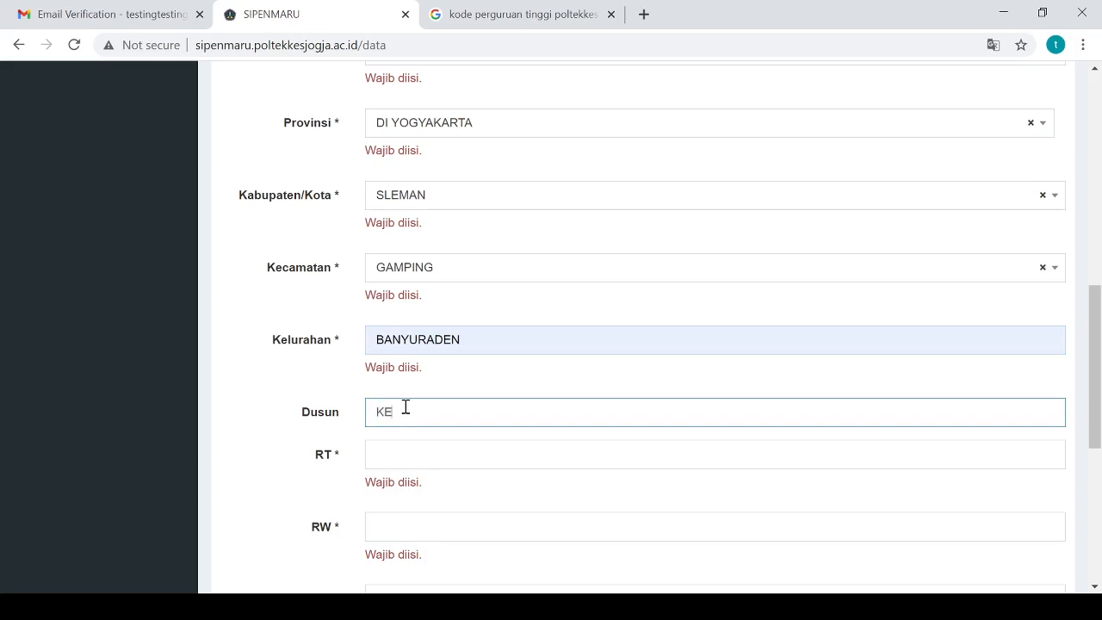
pyautogui.write('KE')
pyautogui.click(514, 462)
pyautogui.click(422, 462)
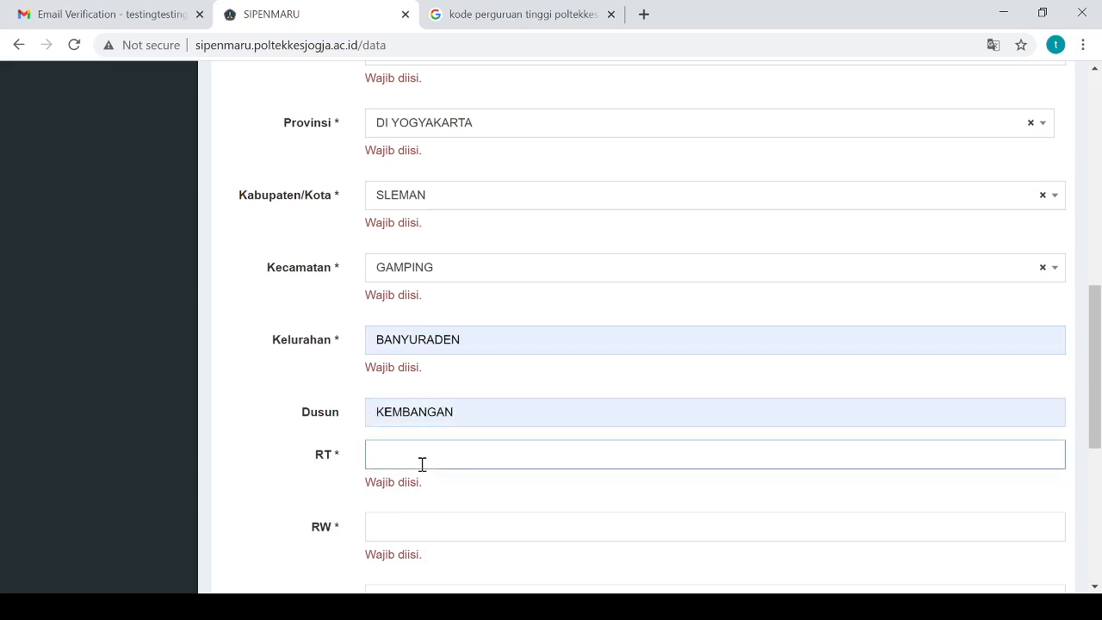
pyautogui.click(393, 504)
pyautogui.click(399, 524)
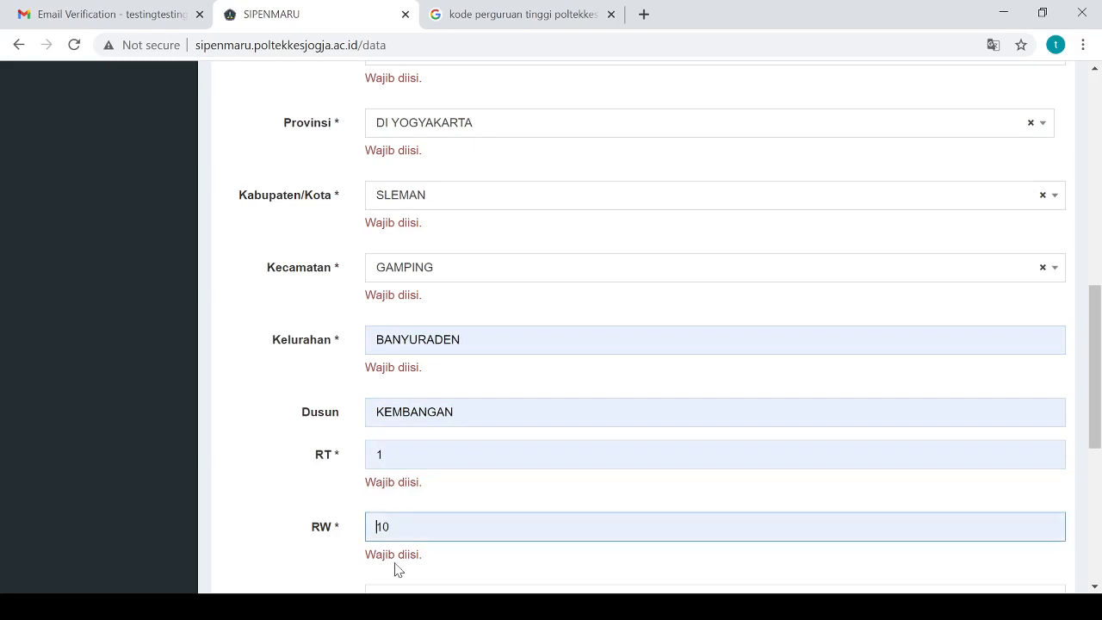
pyautogui.click(398, 569)
pyautogui.scroll(-5, 505, 519)
pyautogui.click(395, 172)
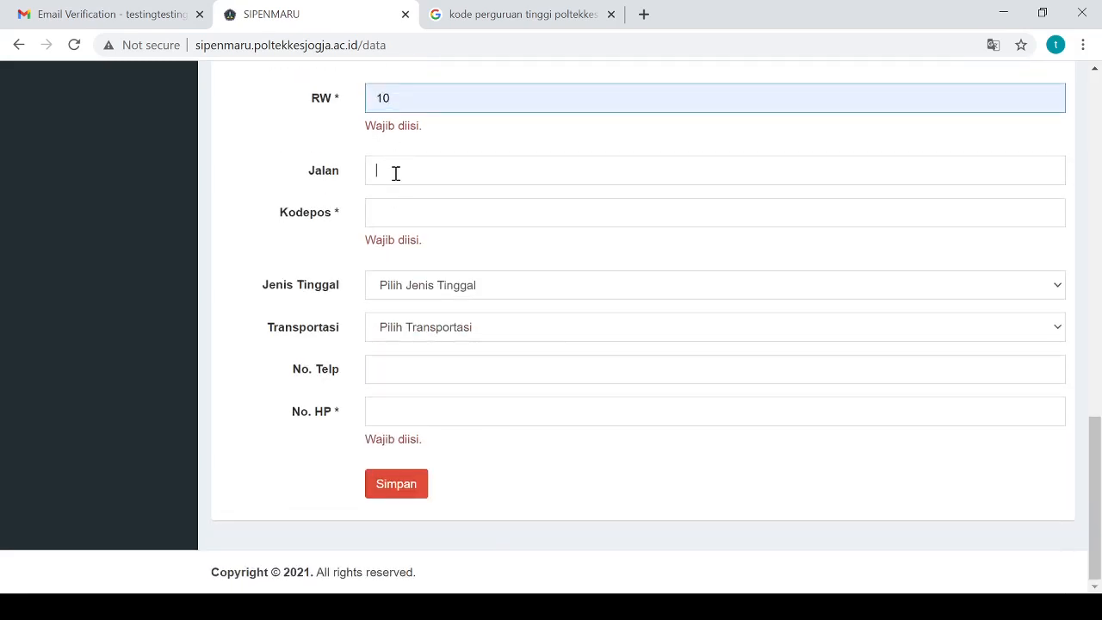
pyautogui.click(437, 216)
pyautogui.click(404, 214)
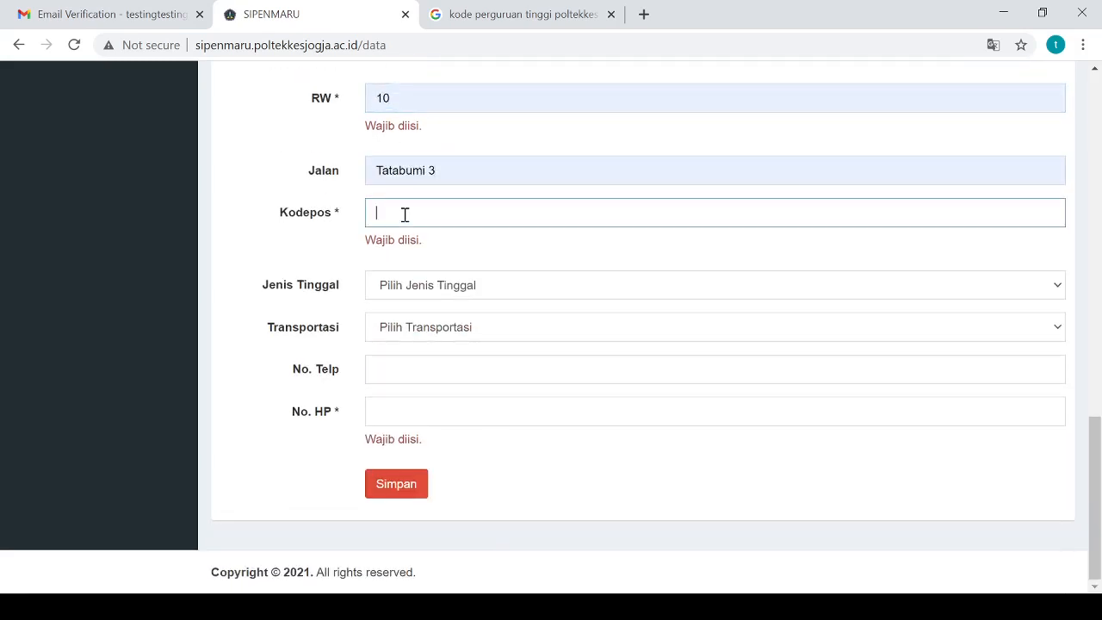
pyautogui.click(406, 247)
pyautogui.click(408, 288)
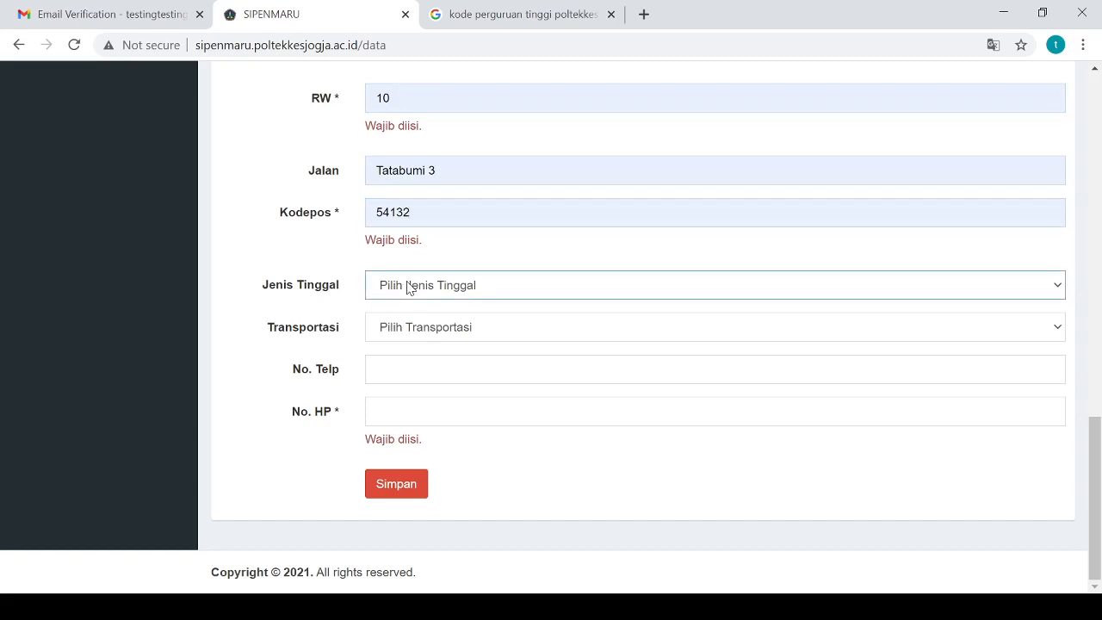
pyautogui.click(437, 337)
# Set transportation to Sepeda motor and enter the landline and corrected mobile numbers
pyautogui.click(436, 338)
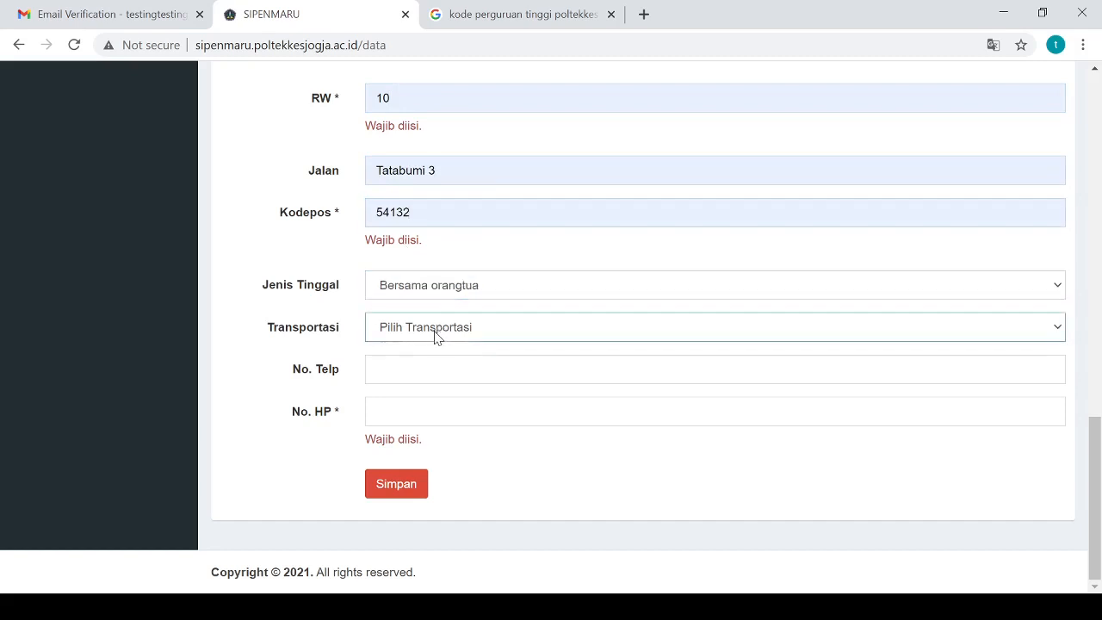
pyautogui.click(438, 272)
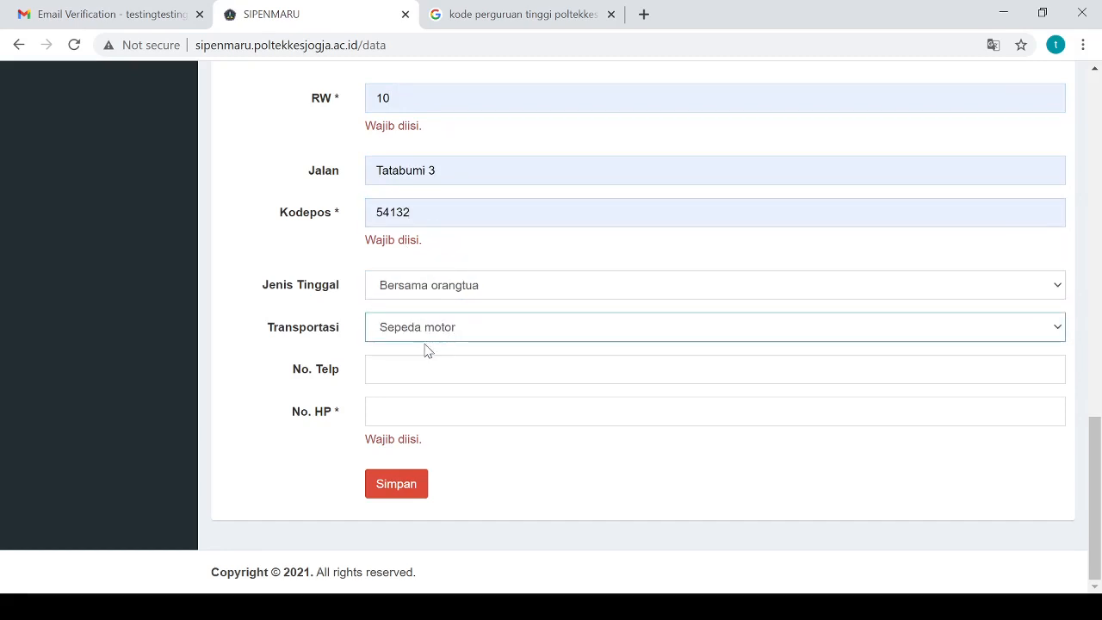
pyautogui.click(413, 370)
pyautogui.click(413, 400)
pyautogui.click(412, 406)
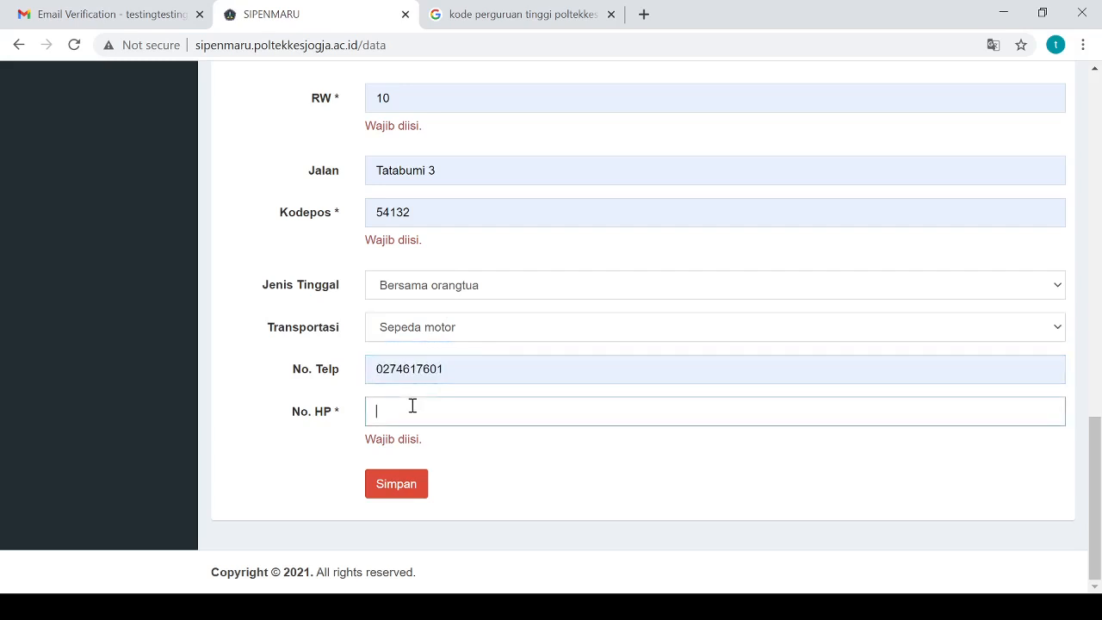
pyautogui.click(392, 410)
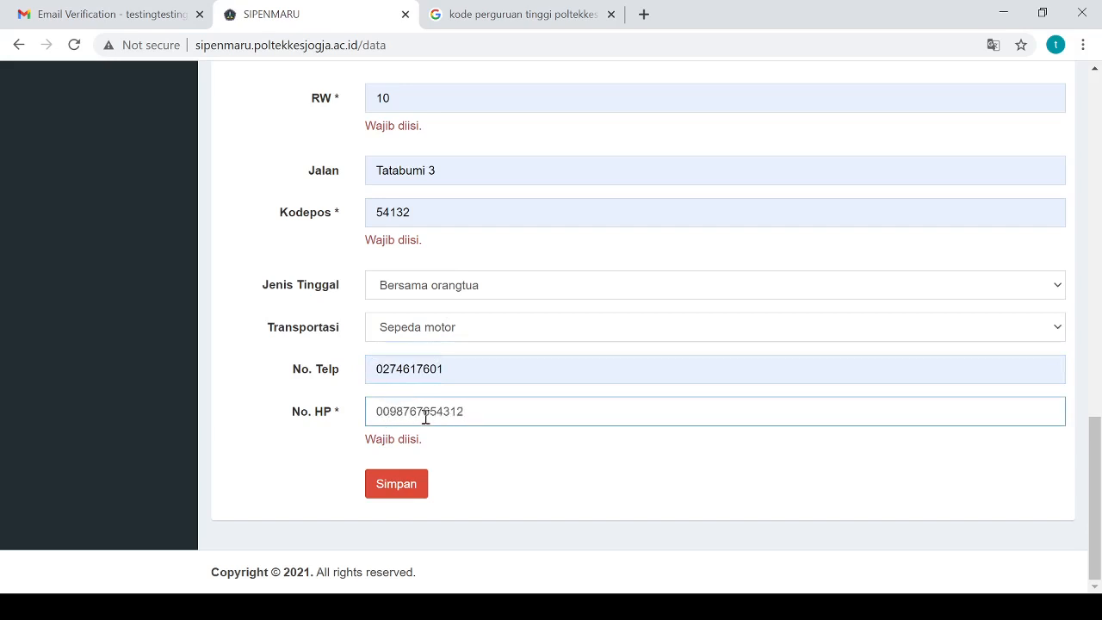
pyautogui.press('BackSpace')
pyautogui.write('8')
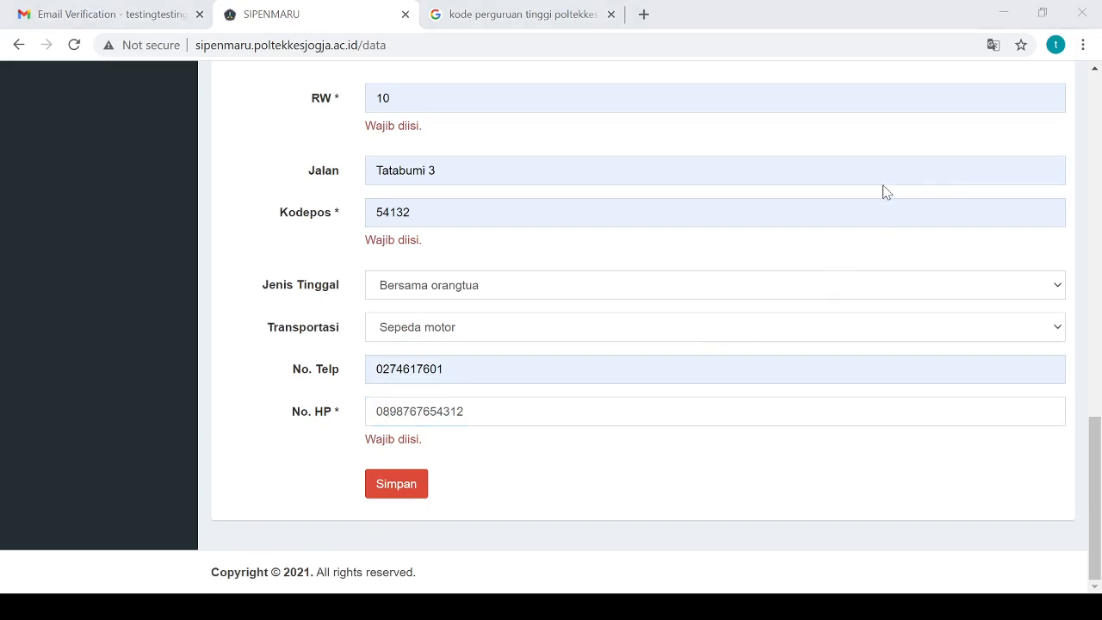
pyautogui.click(1026, 461)
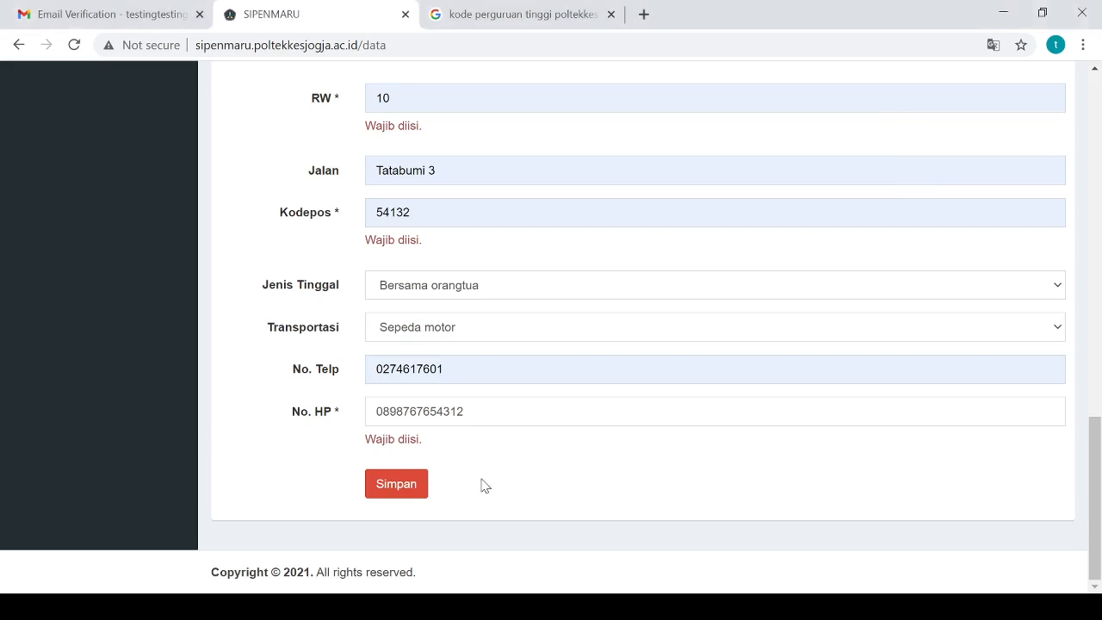
# Save the personal data, then switch to the Perguruan Tinggi tab showing DIII Keperawatan
pyautogui.click(408, 486)
pyautogui.scroll(13, 408, 488)
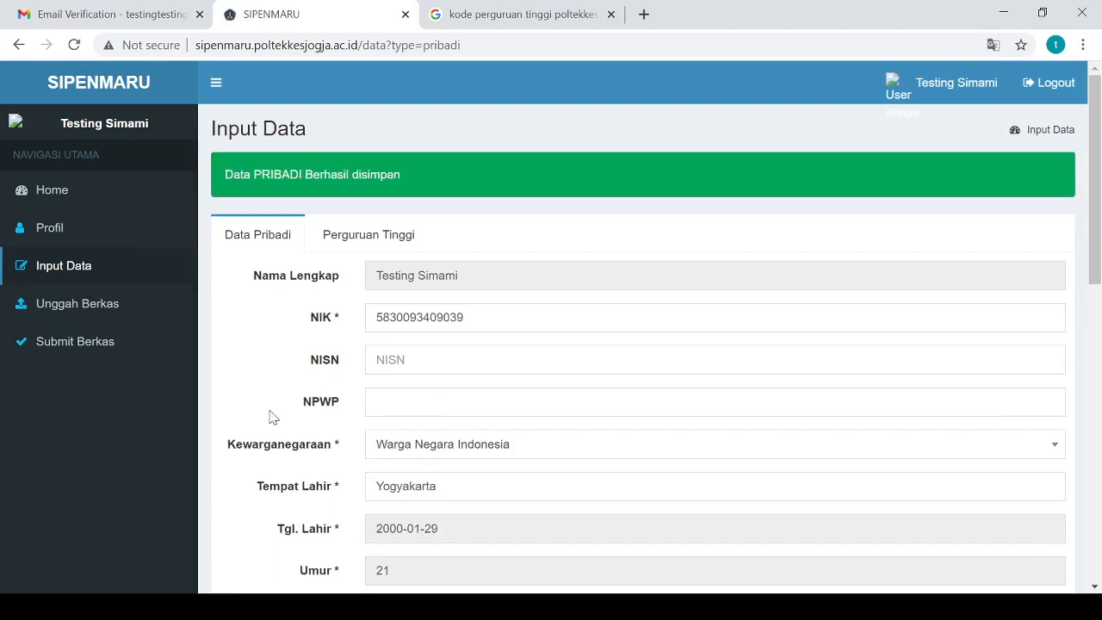
pyautogui.click(216, 606)
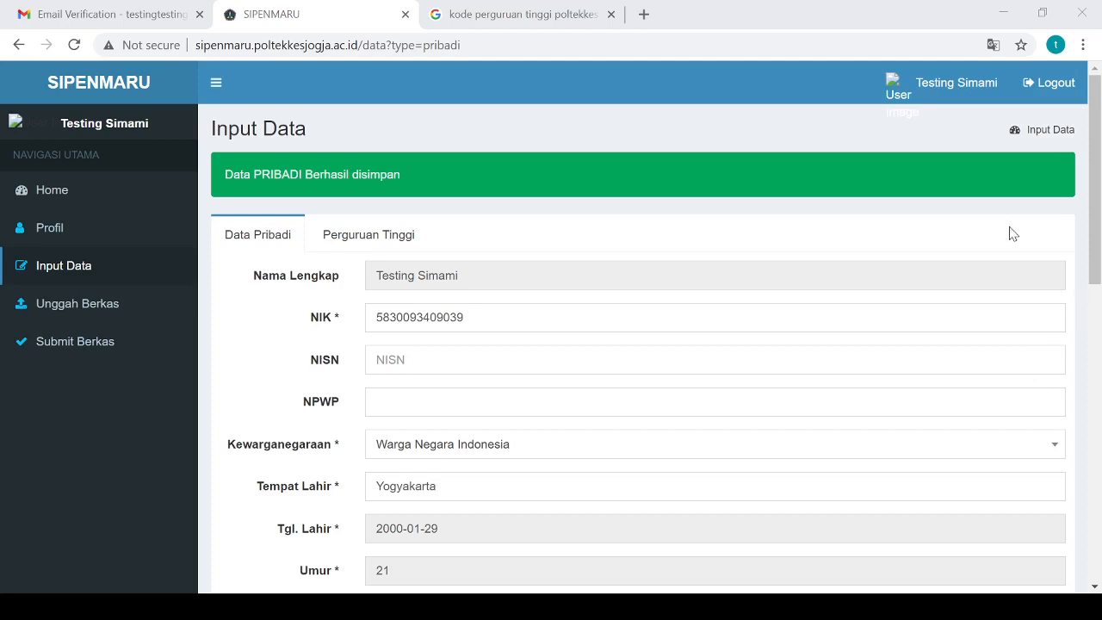
pyautogui.click(389, 243)
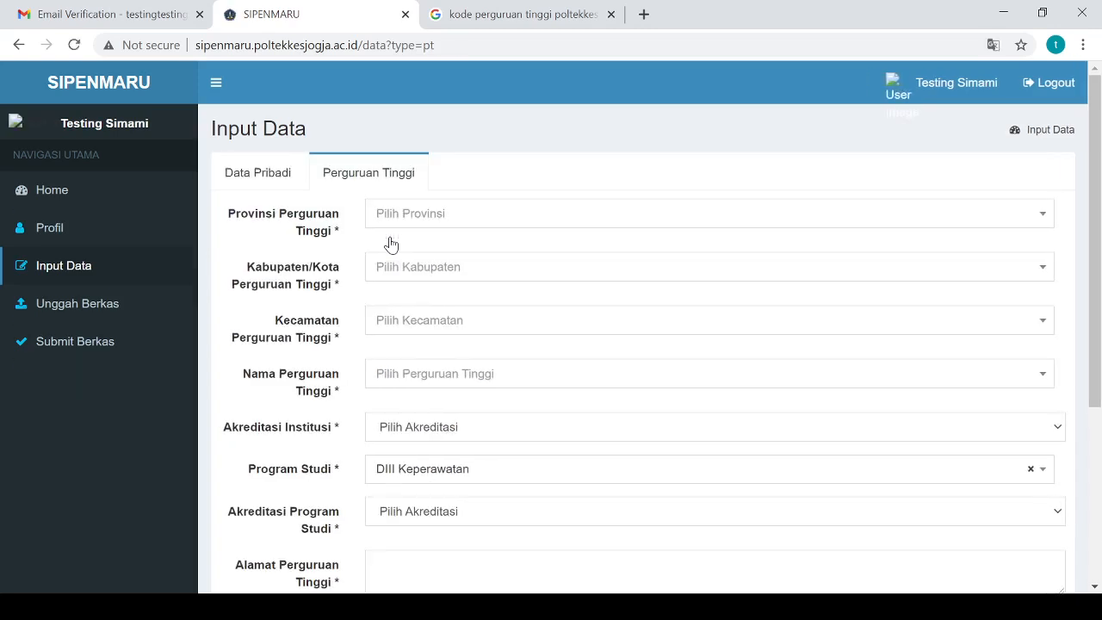
# Pick DI YOGYAKARTA as the province, SLEMAN as the regency and GAMPING as the district
pyautogui.click(422, 210)
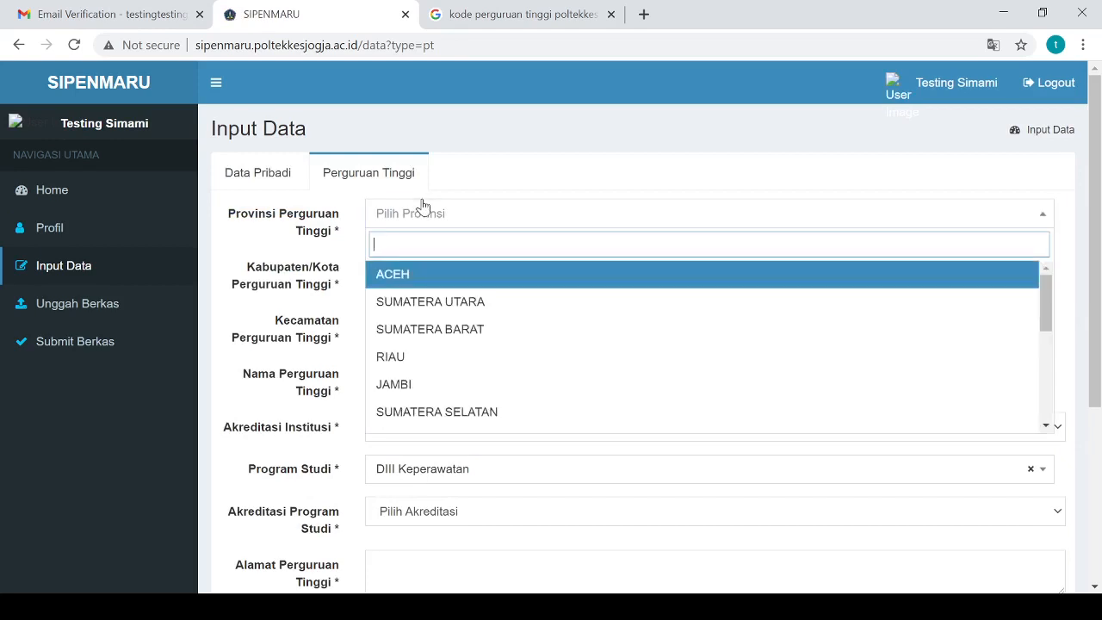
pyautogui.write('YOG')
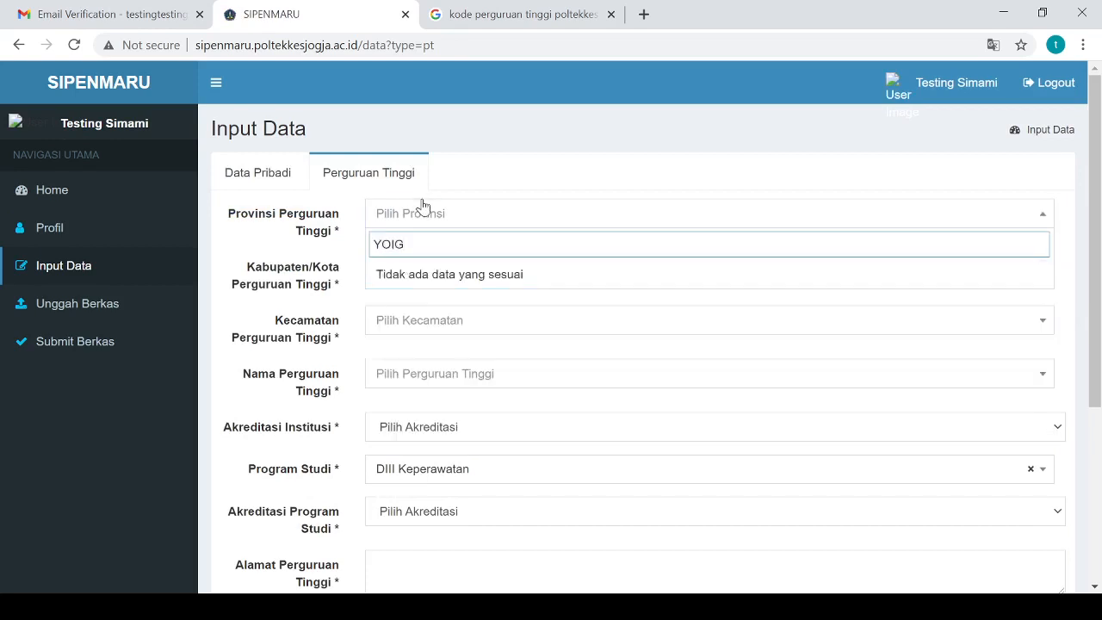
pyautogui.press('BackSpace')
pyautogui.write('GYA')
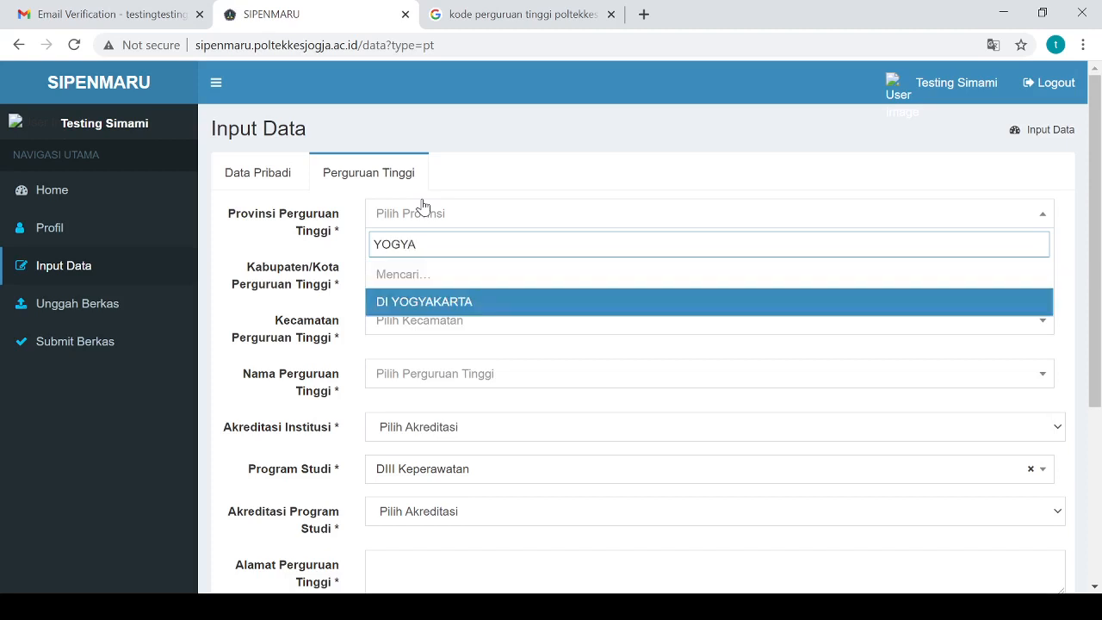
pyautogui.click(400, 276)
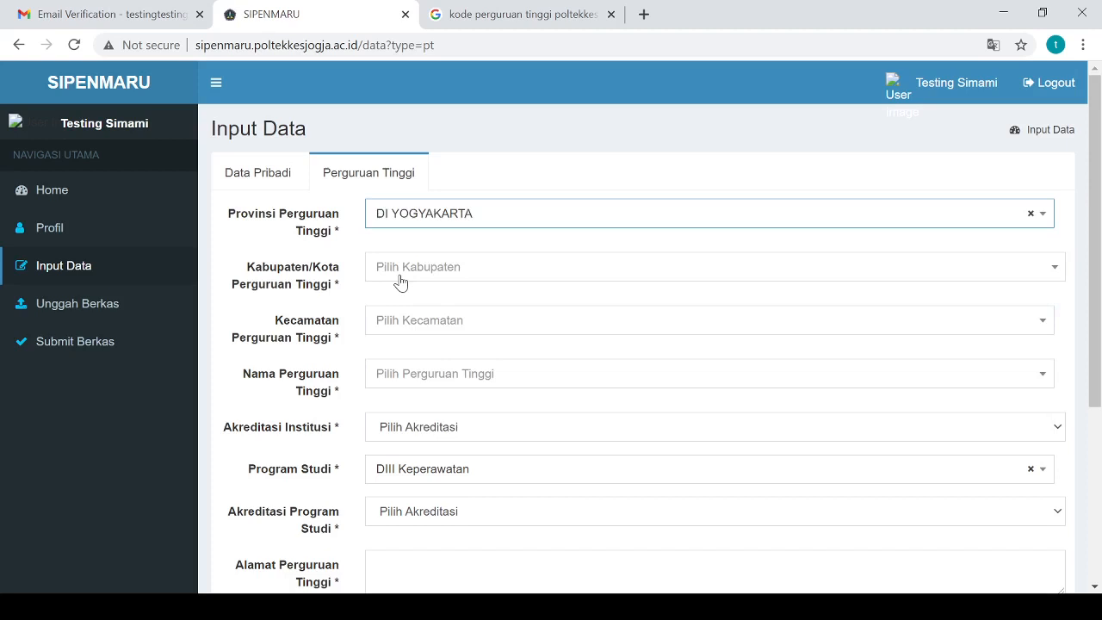
pyautogui.click(399, 275)
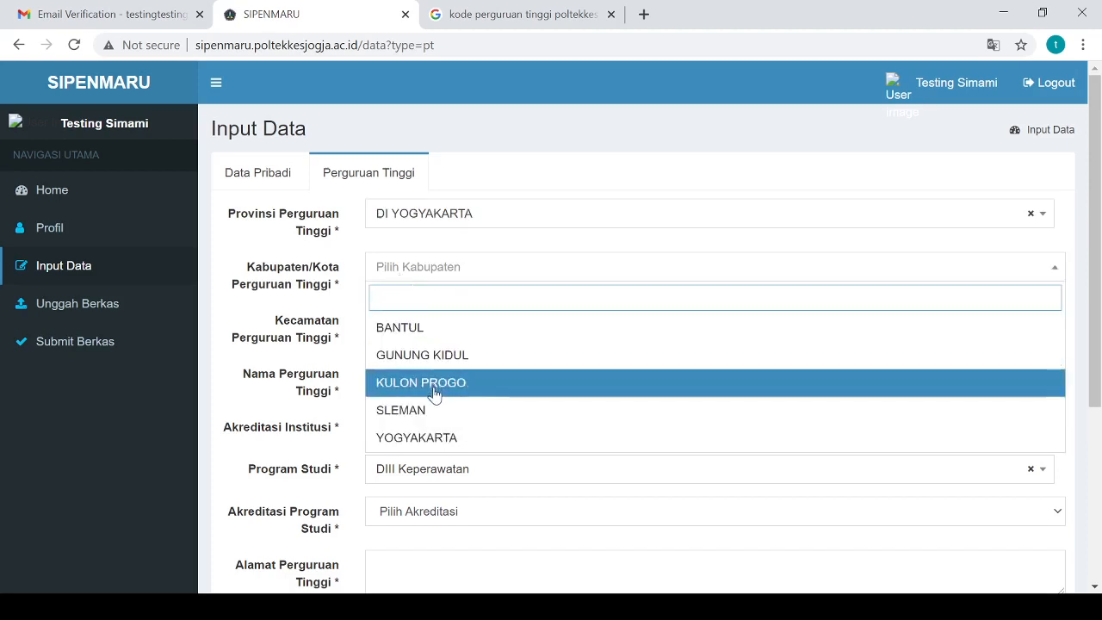
pyautogui.click(404, 410)
pyautogui.click(436, 325)
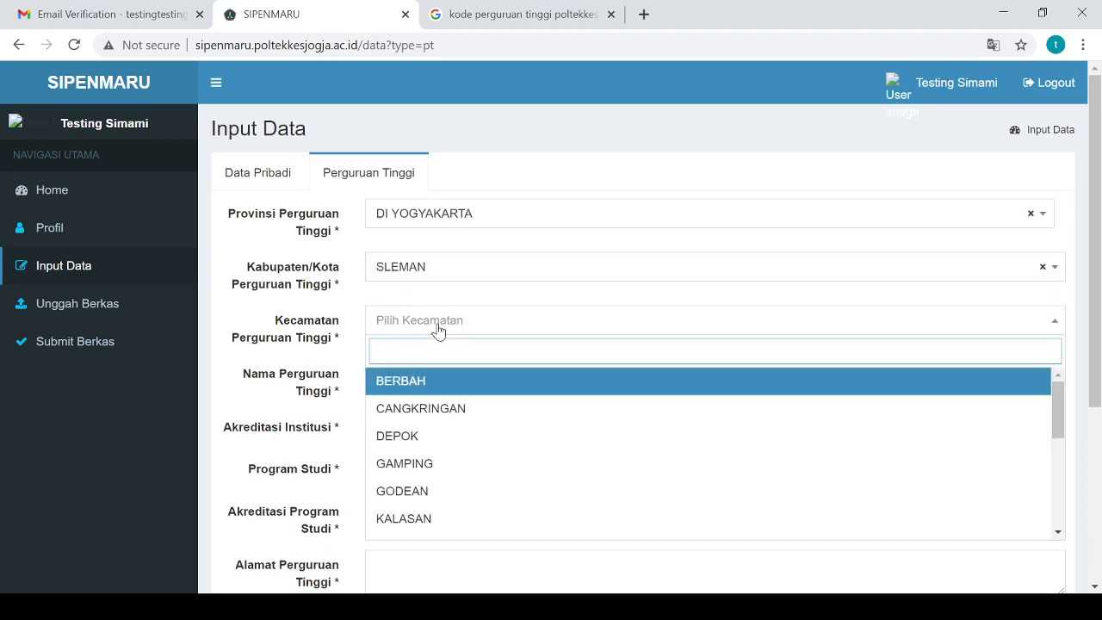
pyautogui.click(450, 463)
# Search for and select 405015 - Poltekkes Kemenkes Yogyakarta as the college name
pyautogui.click(438, 375)
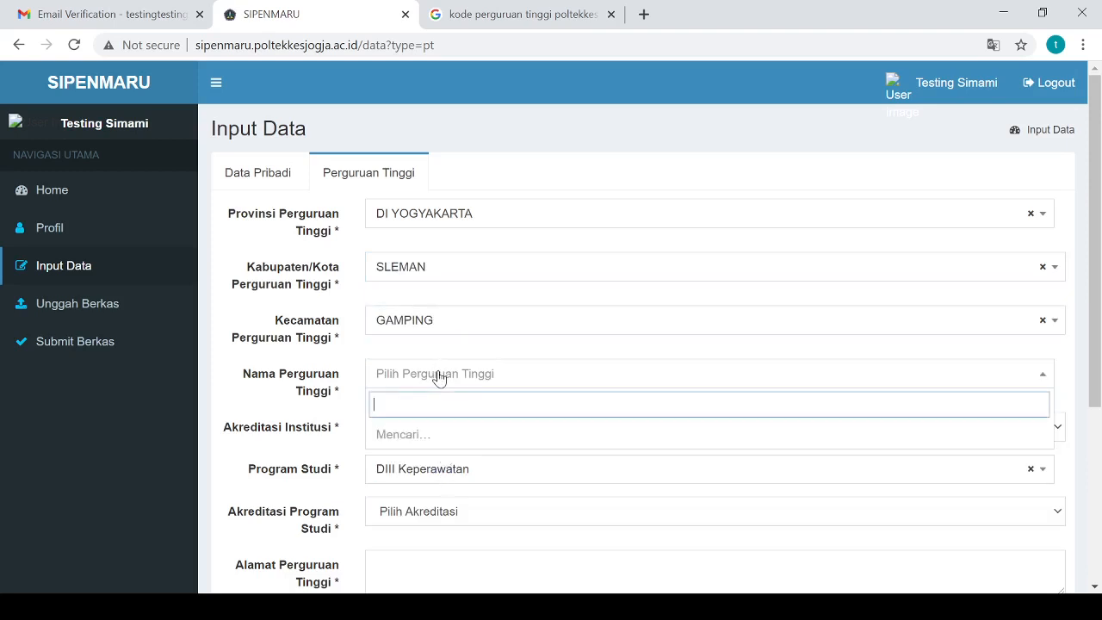
pyautogui.write('P')
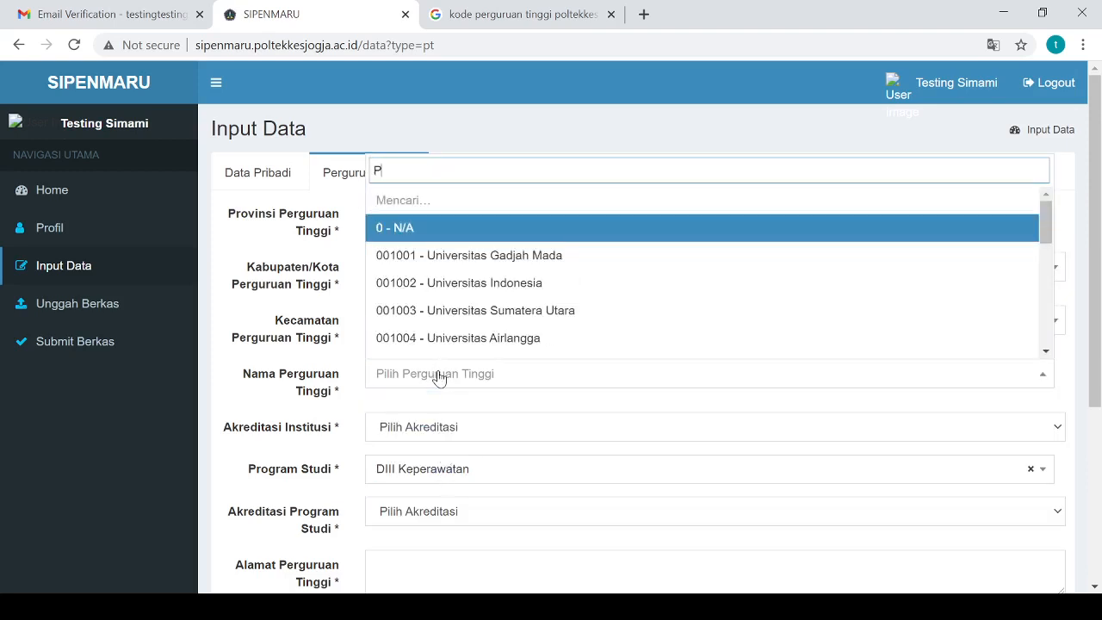
pyautogui.write('OLTEKKES')
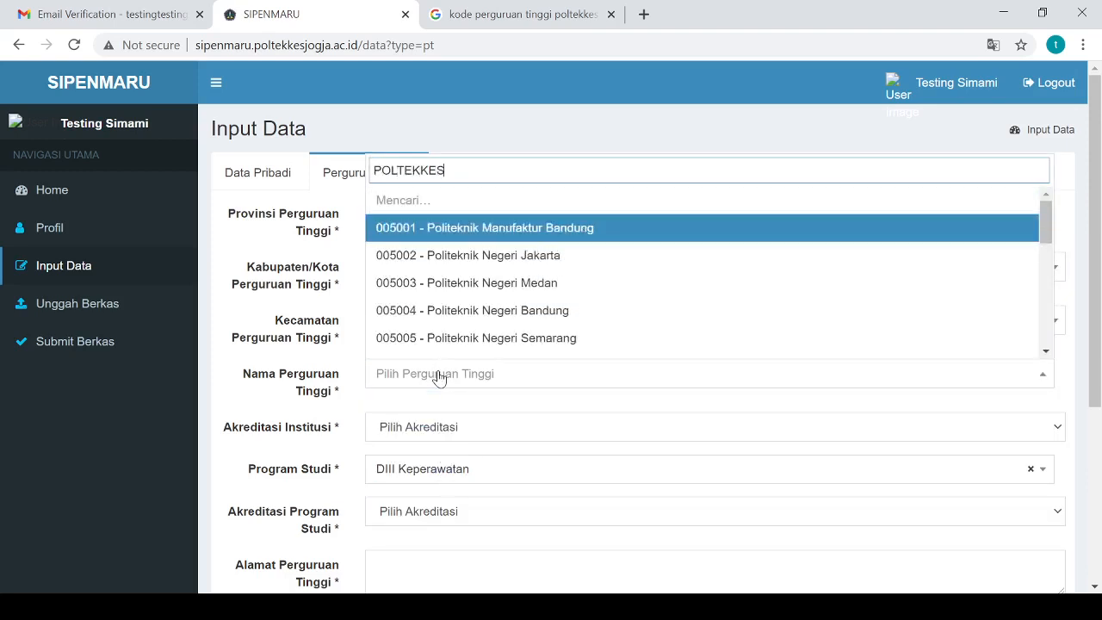
pyautogui.write(' KEMEN')
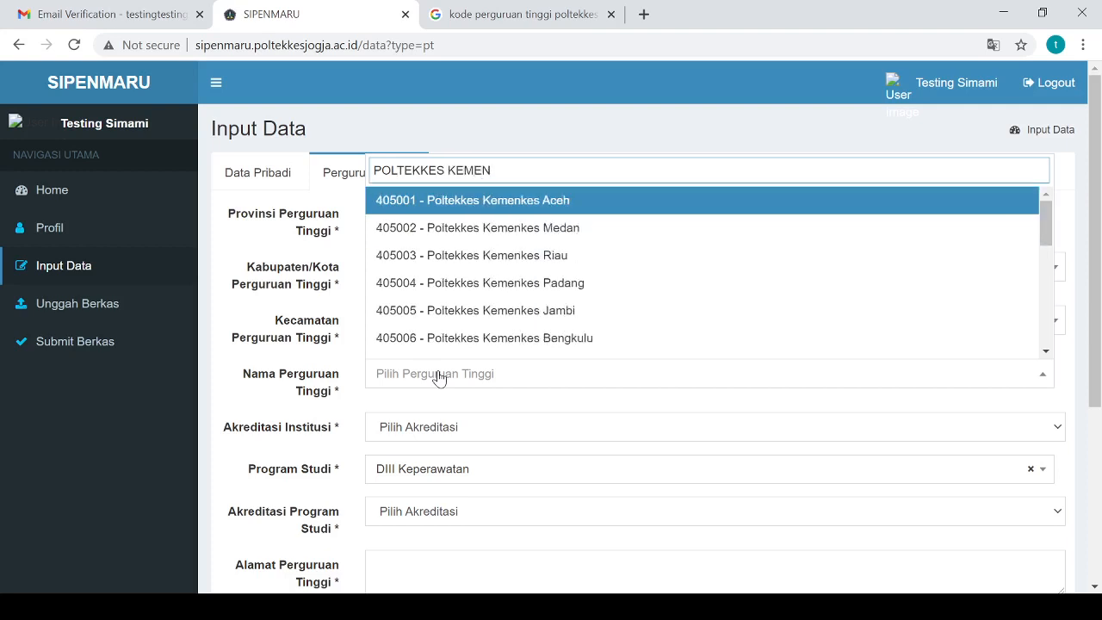
pyautogui.write('E')
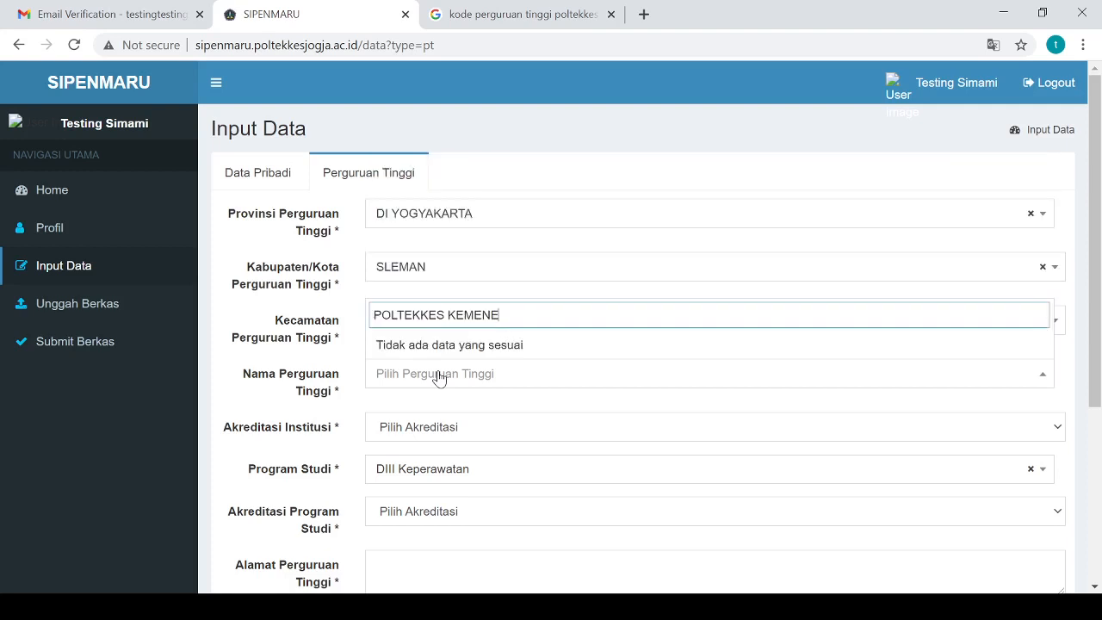
pyautogui.press('BackSpace')
pyautogui.write('KES YOG')
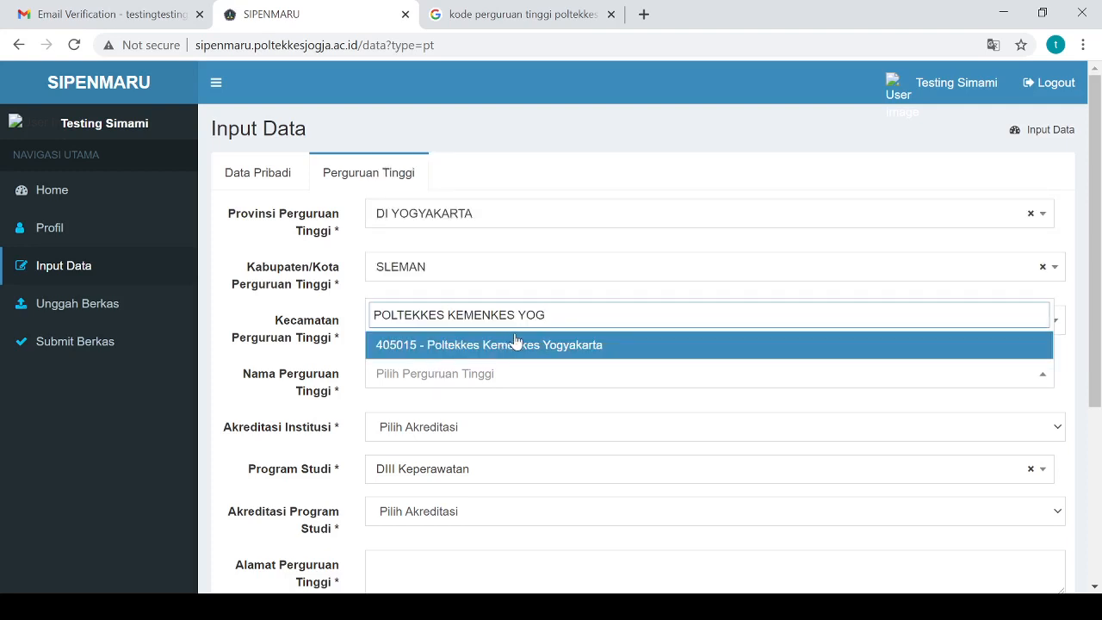
pyautogui.click(513, 346)
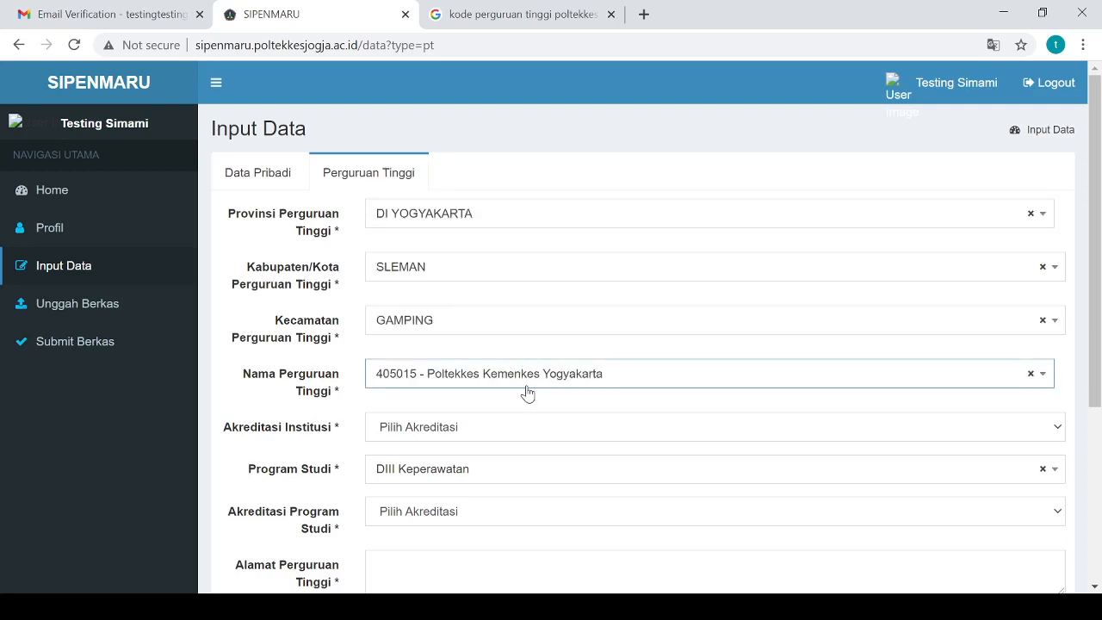
pyautogui.scroll(-2, 528, 394)
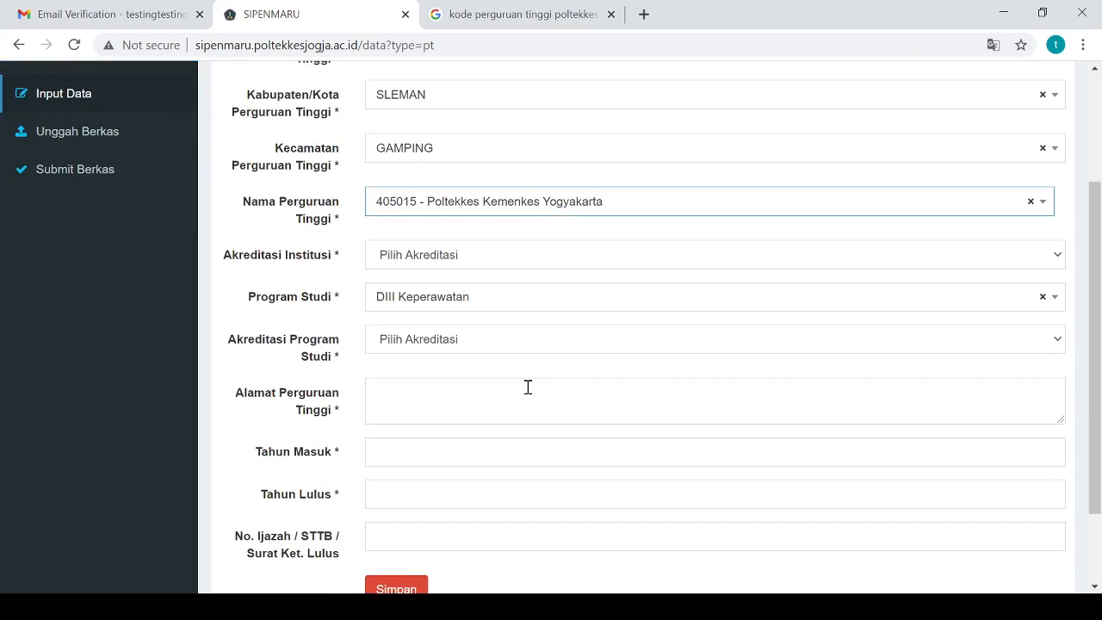
pyautogui.click(582, 210)
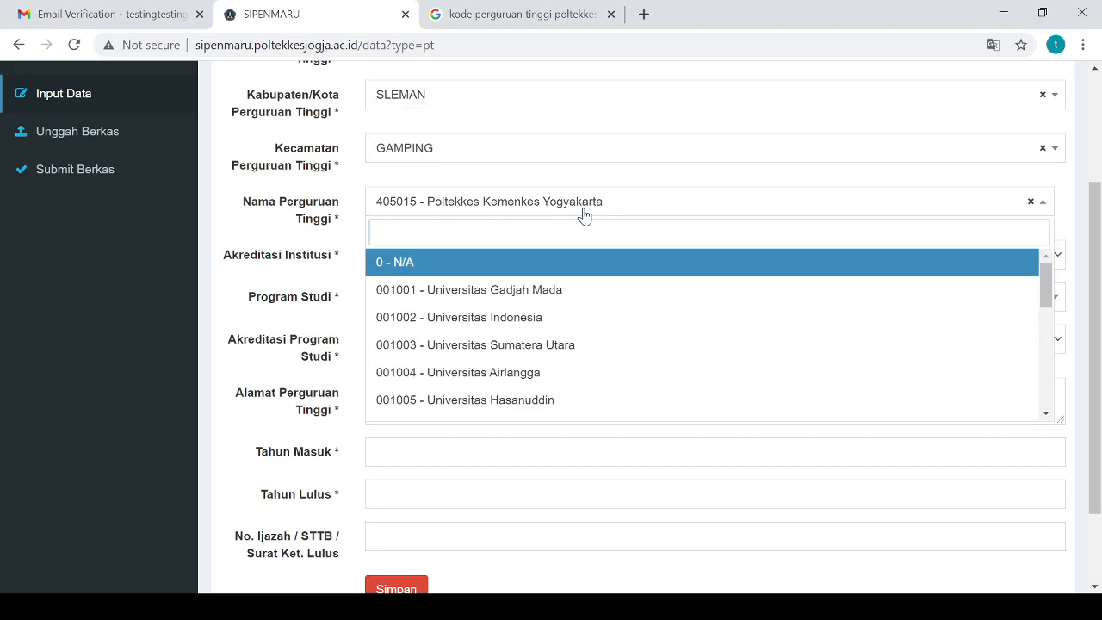
pyautogui.click(225, 227)
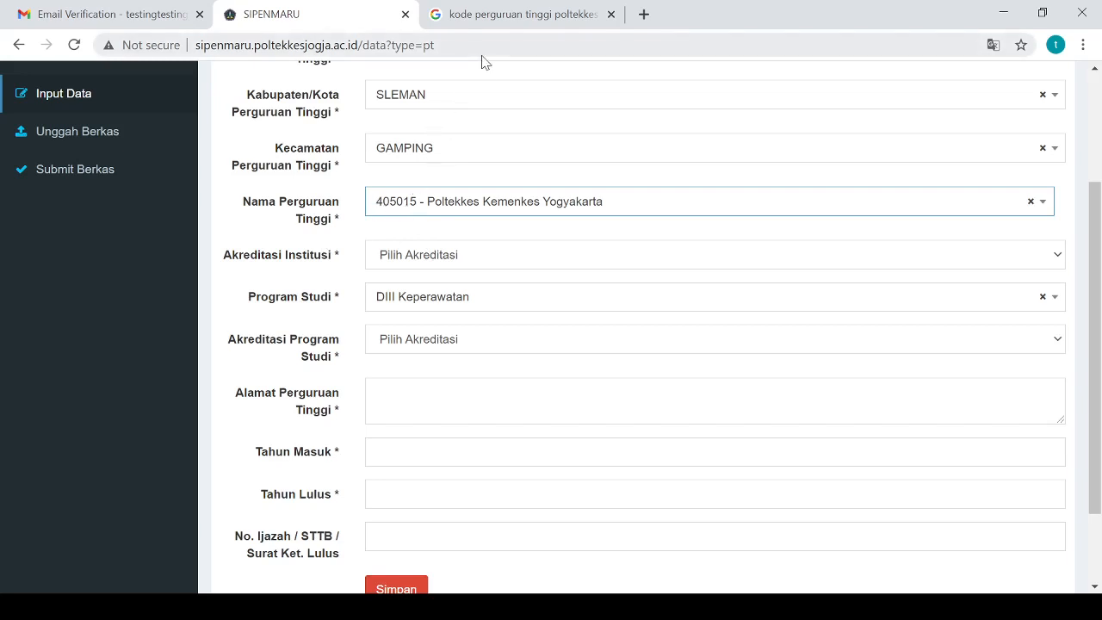
pyautogui.click(515, 15)
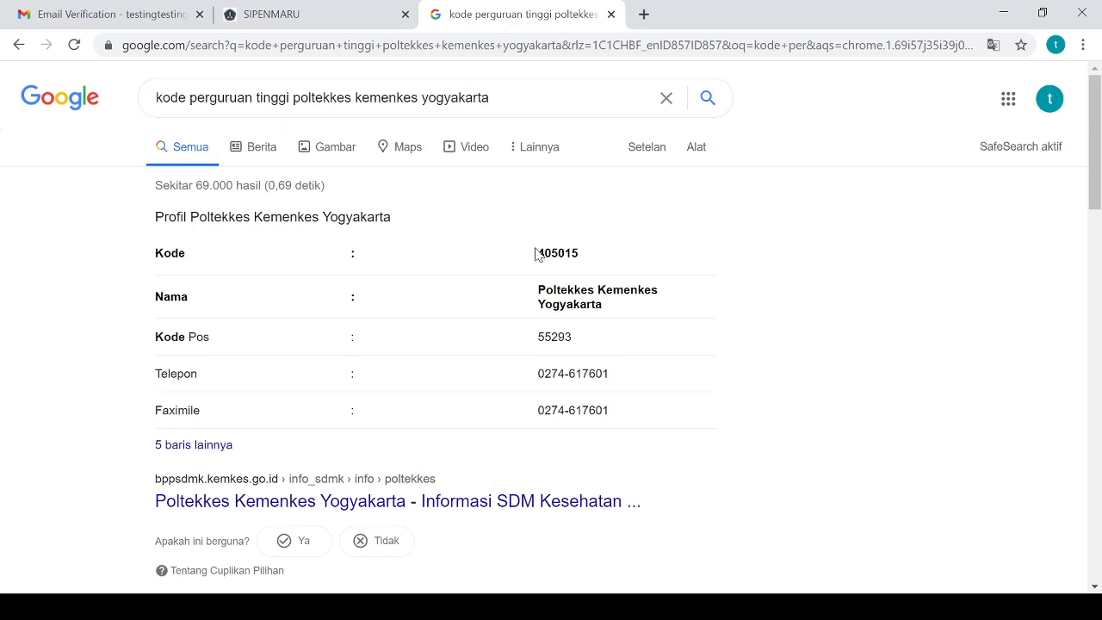
pyautogui.moveTo(537, 253); pyautogui.dragTo(587, 273)
pyautogui.hotkey('ctrl', 'c')
pyautogui.click(310, 17)
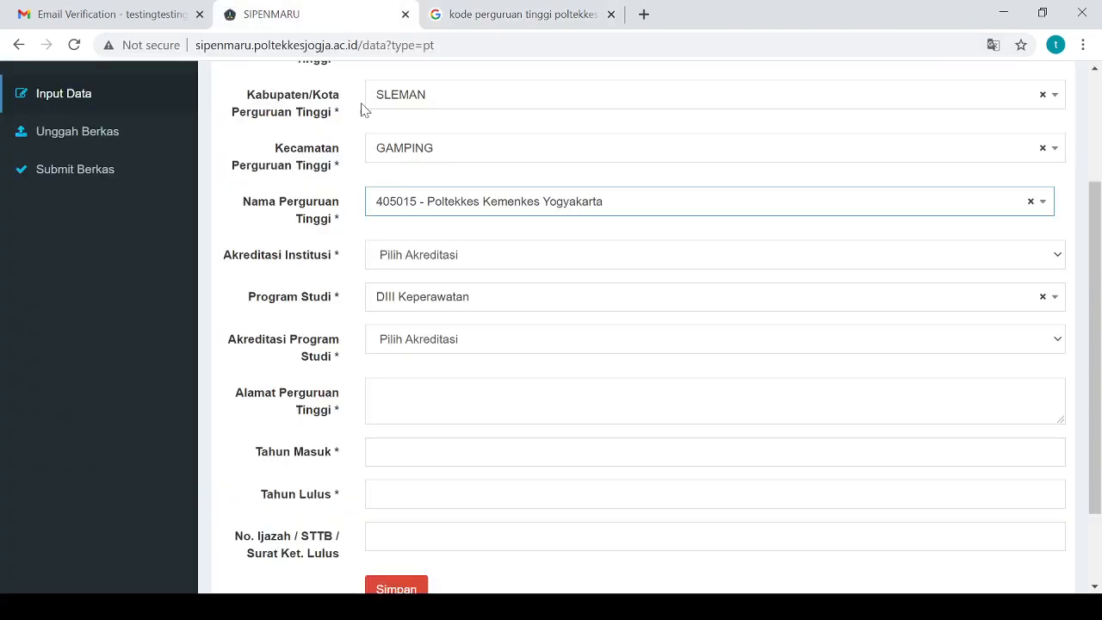
pyautogui.click(1032, 203)
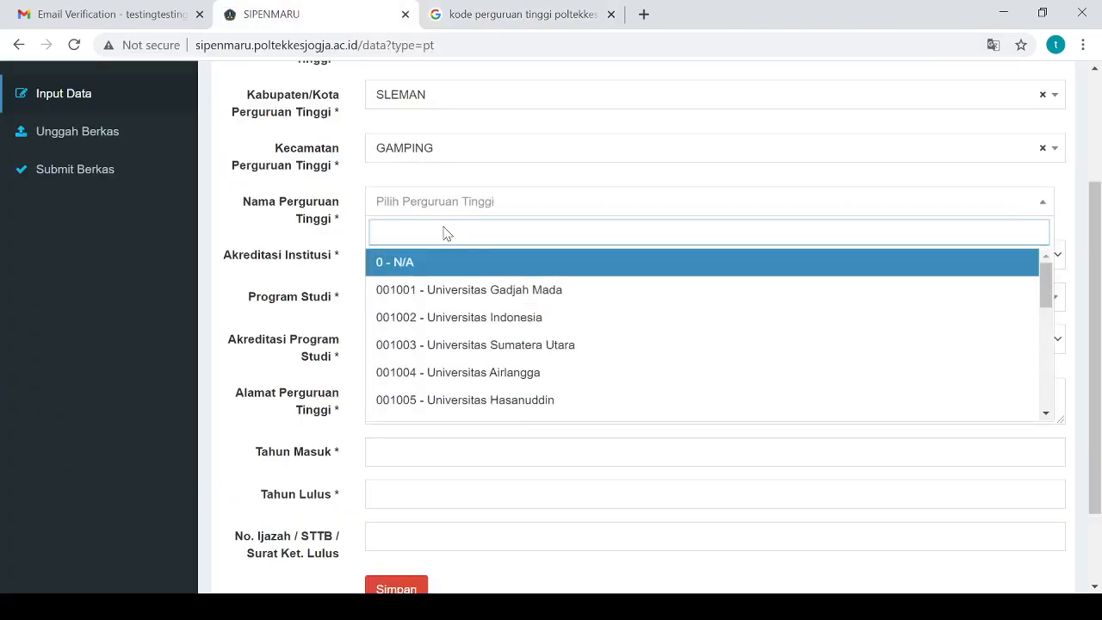
pyautogui.hotkey('ctrl', 'v')
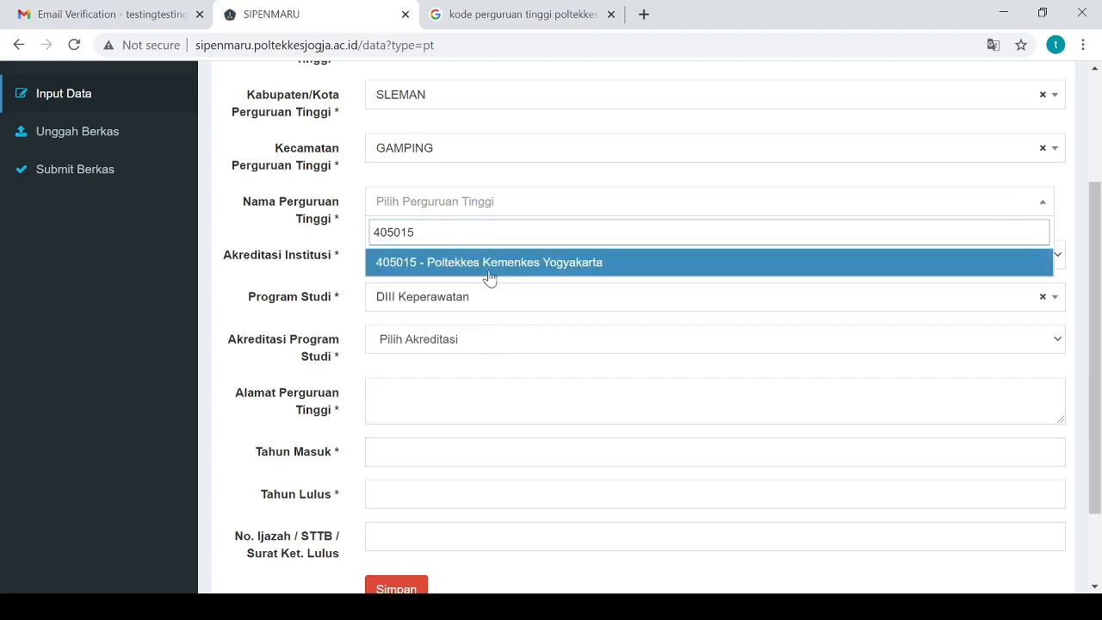
pyautogui.click(489, 263)
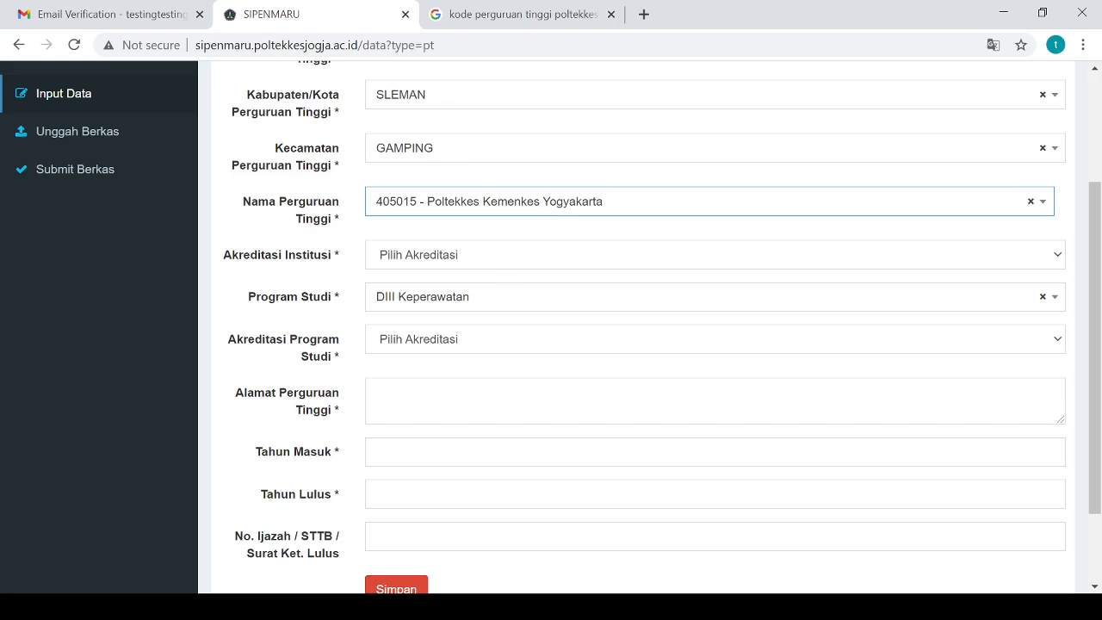
# Set institution accreditation B, programme accreditation A, and address Jl. Tatabumi 3
pyautogui.click(461, 260)
pyautogui.press('b')
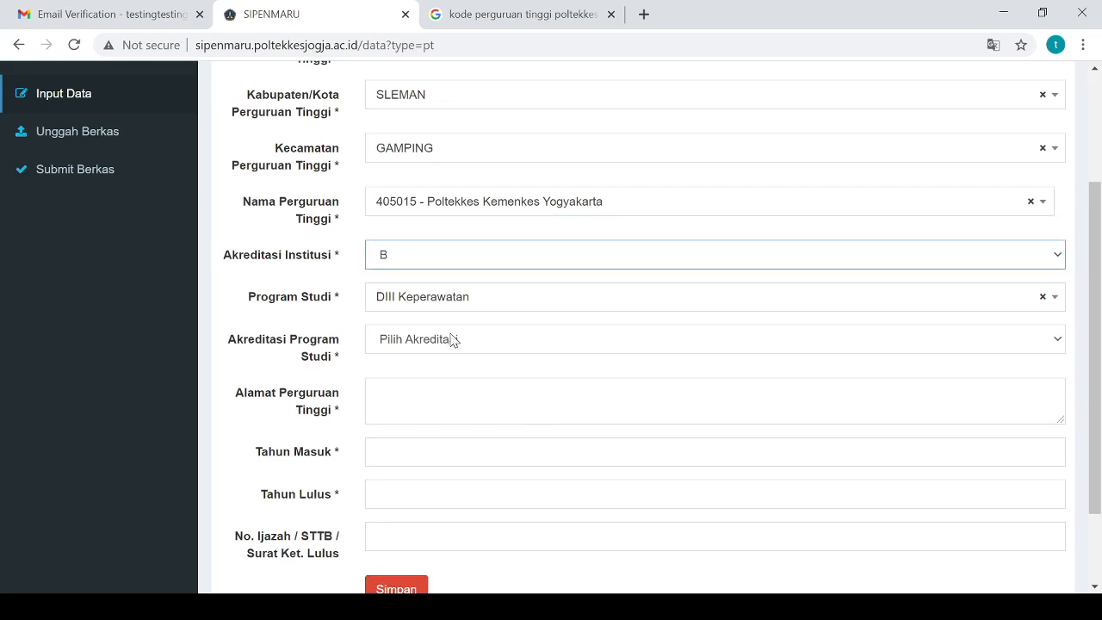
pyautogui.click(433, 343)
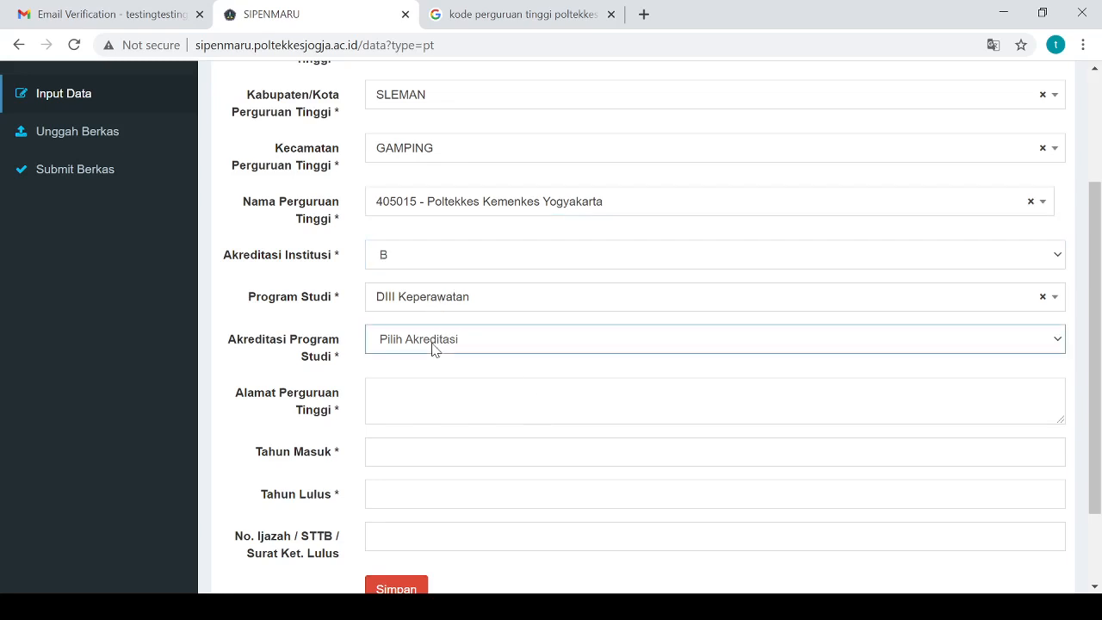
pyautogui.press('a')
pyautogui.click(414, 413)
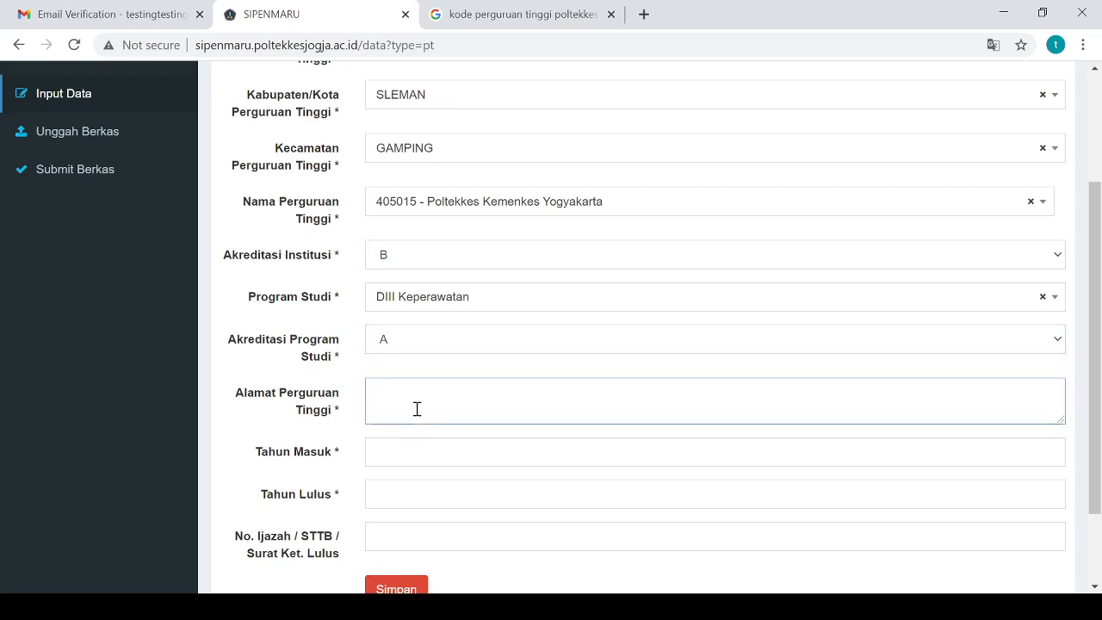
pyautogui.write('Jl. Tatabumi 3')
# Enter entry year 2015, graduation year 2018 and diploma number STB-2018
pyautogui.click(407, 447)
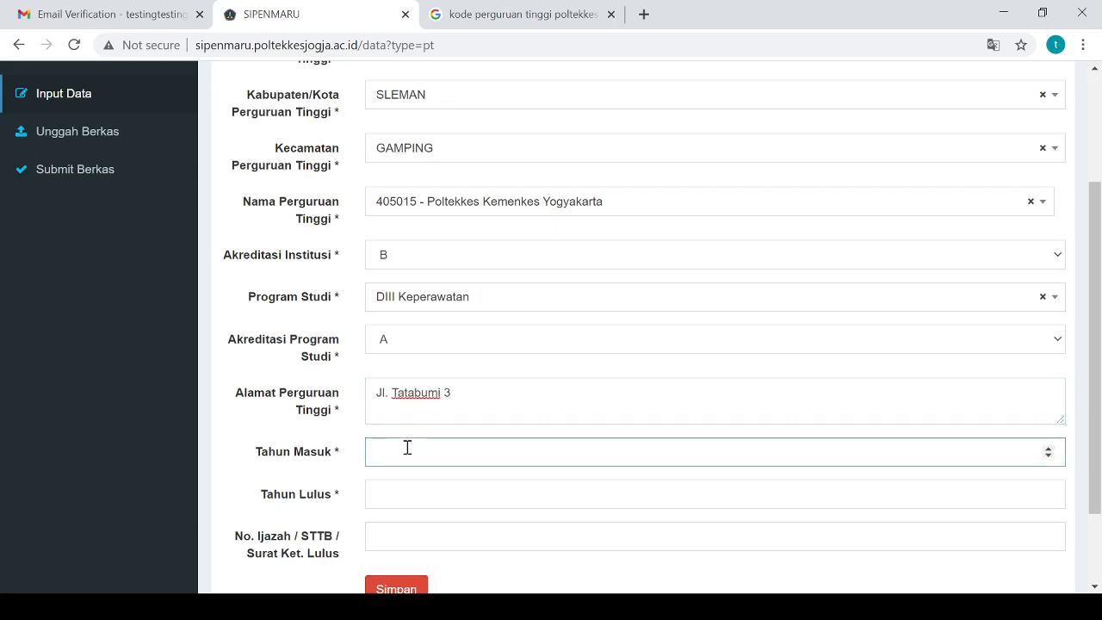
pyautogui.write('2015')
pyautogui.press('Tab')
pyautogui.write('2018')
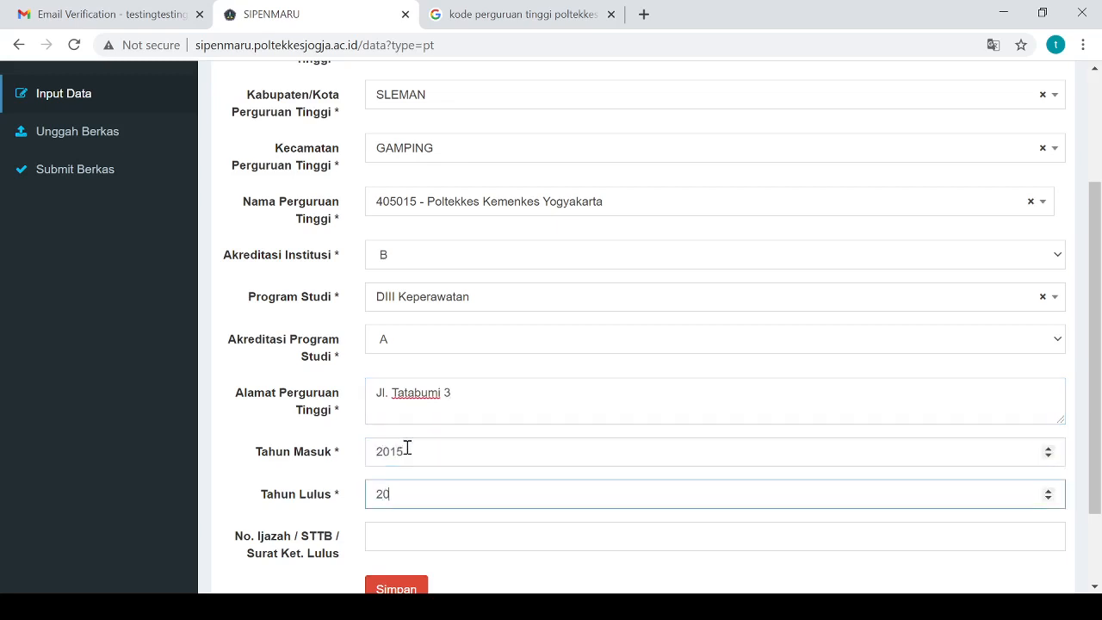
pyautogui.click(401, 539)
pyautogui.click(403, 568)
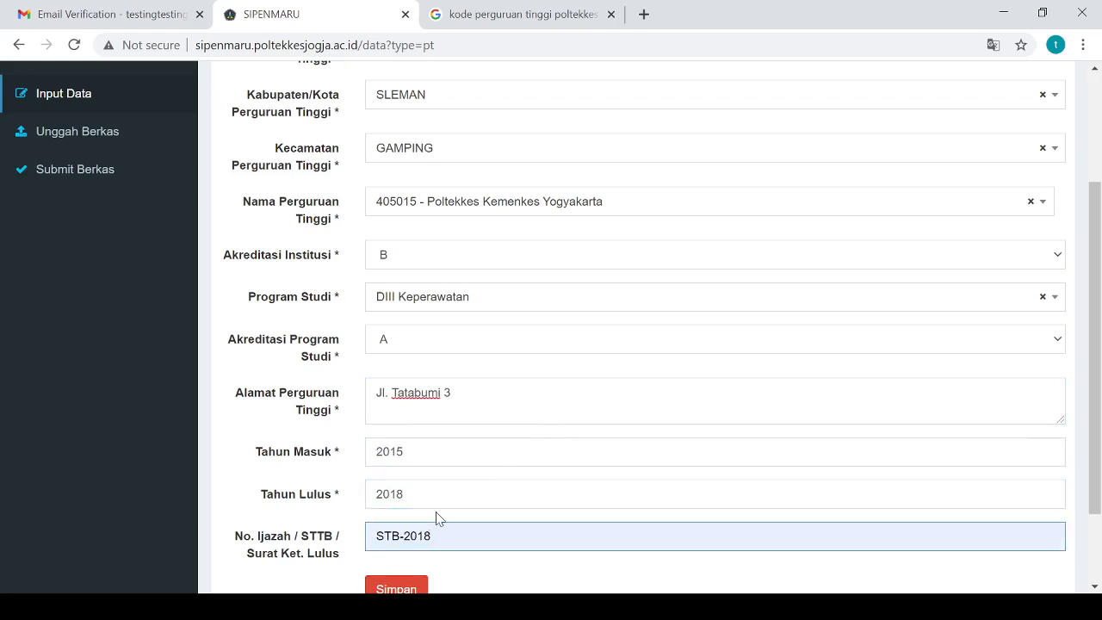
pyautogui.scroll(-1, 432, 519)
pyautogui.scroll(3, 433, 520)
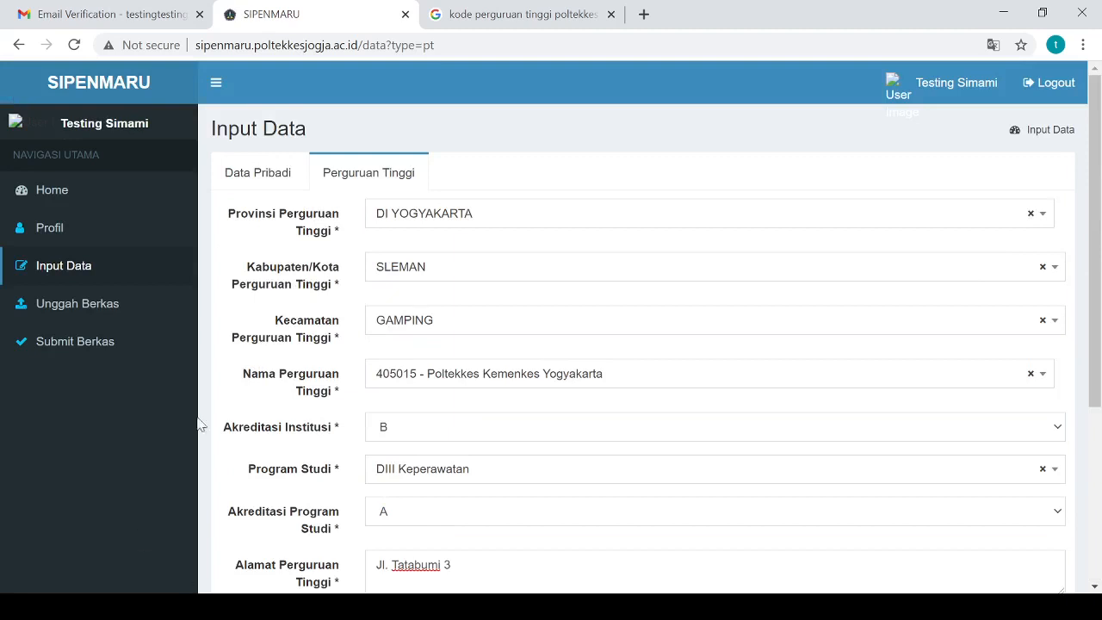
pyautogui.scroll(-3, 497, 448)
# Save the university data and check the 'Data PT Berhasil disimpan' confirmation
pyautogui.click(397, 487)
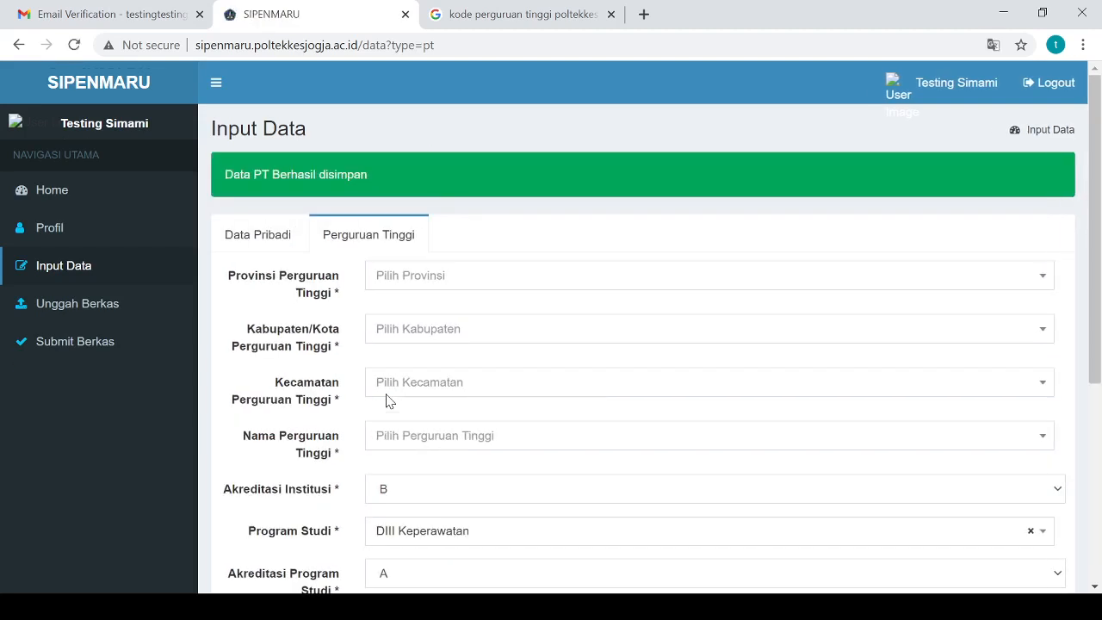
pyautogui.moveTo(223, 181); pyautogui.dragTo(383, 186)
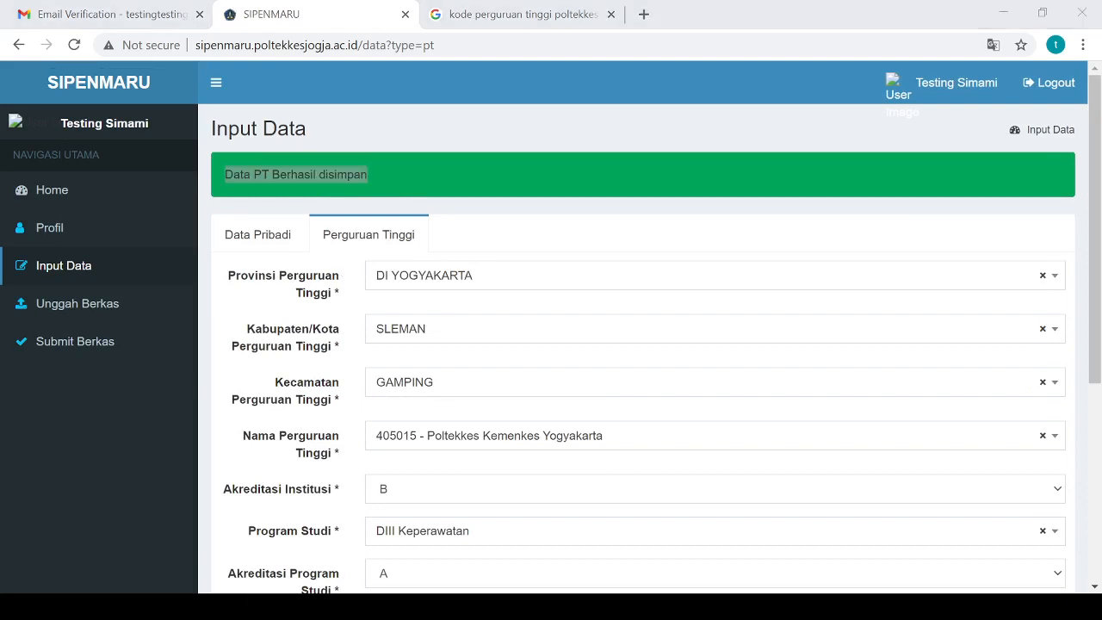
pyautogui.click(1059, 213)
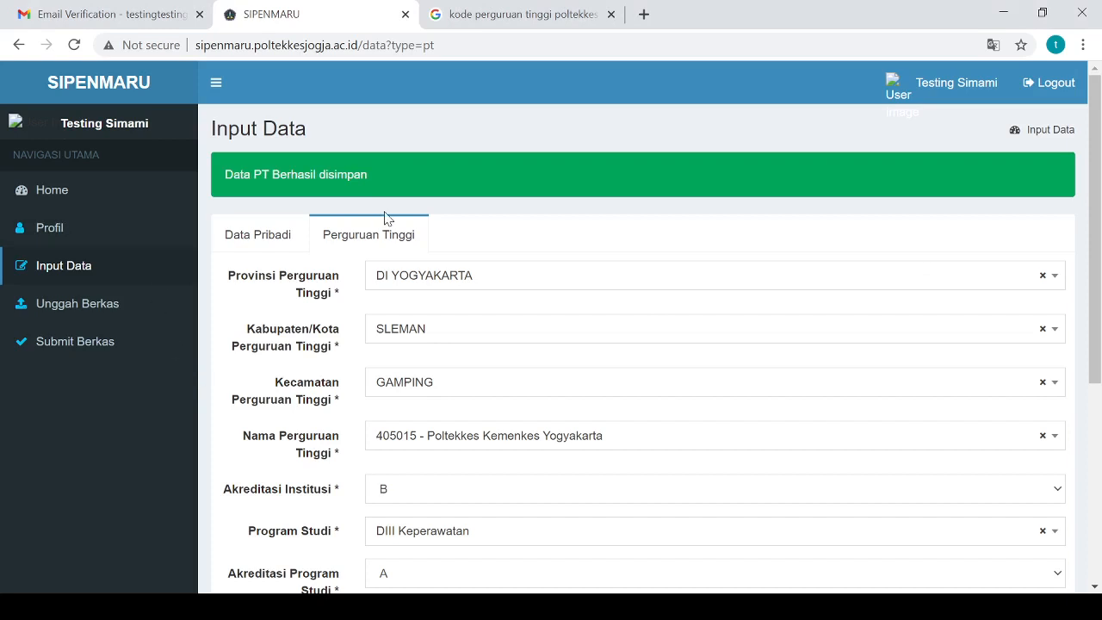
# Go to the Unggah Berkas document upload page
pyautogui.scroll(-4, 385, 219)
pyautogui.scroll(4, 381, 221)
pyautogui.click(106, 314)
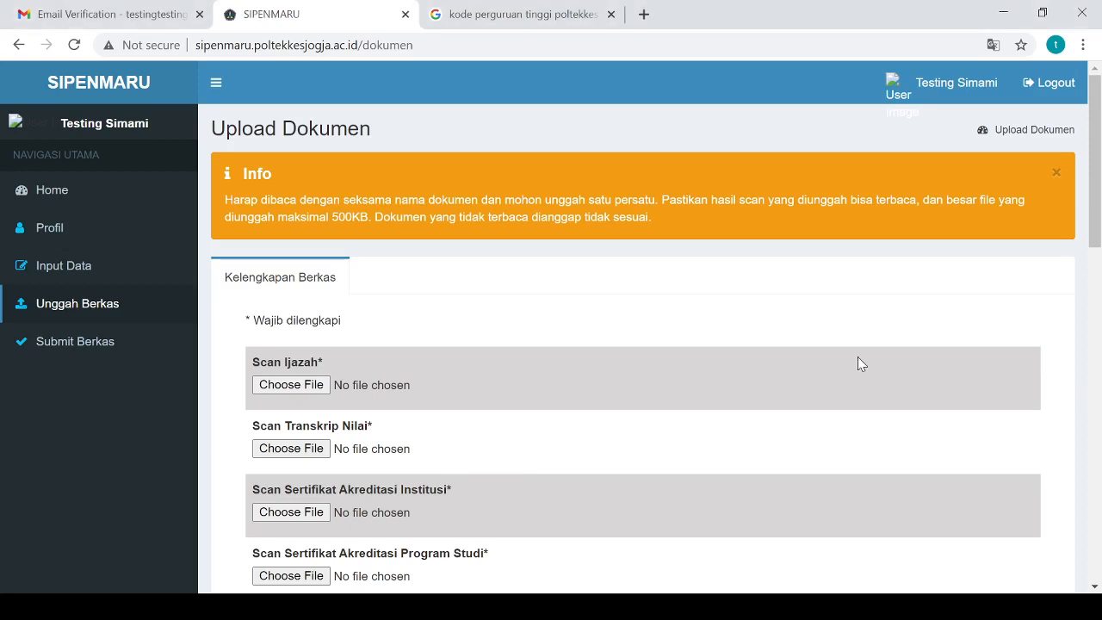
pyautogui.doubleClick(340, 216)
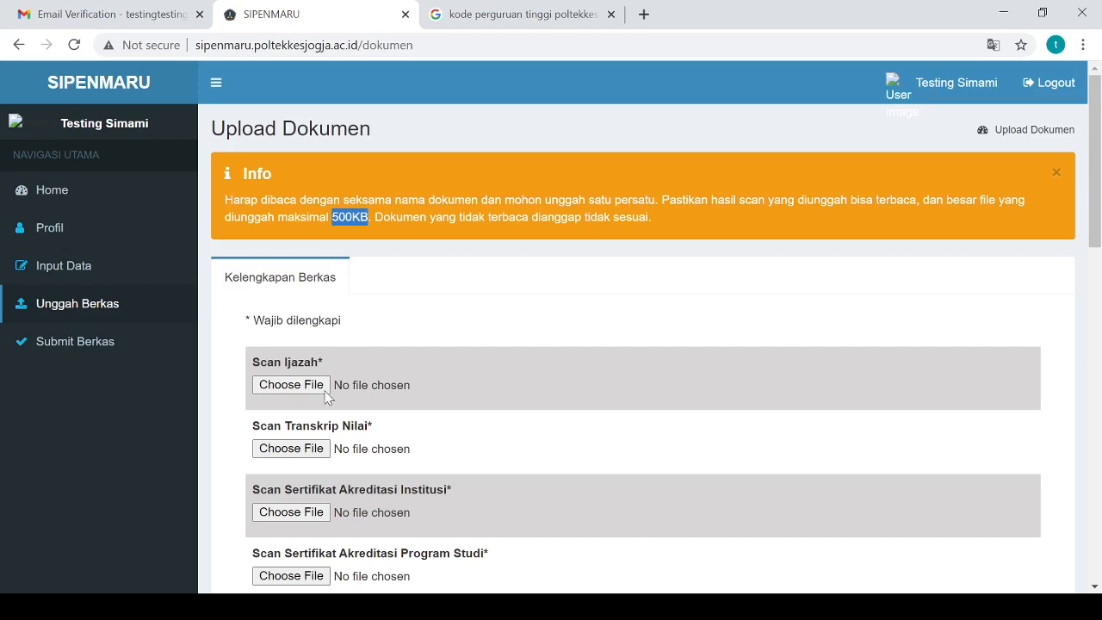
# Upload the diploma file under Scan Ijazah and preview the uploaded image
pyautogui.click(284, 392)
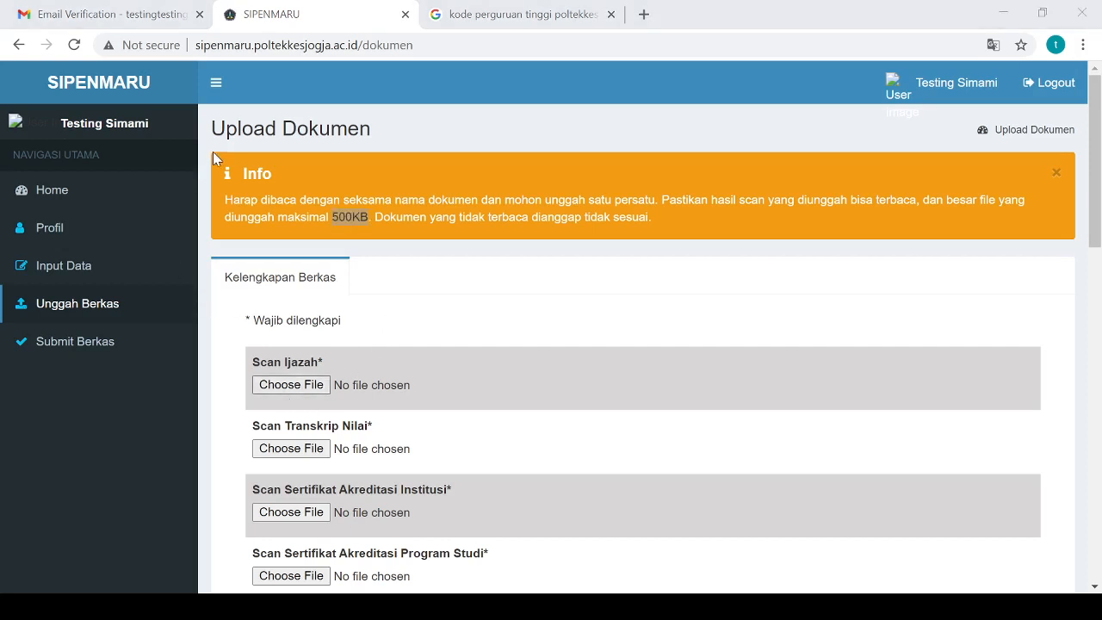
pyautogui.click(412, 383)
pyautogui.scroll(-3, 412, 383)
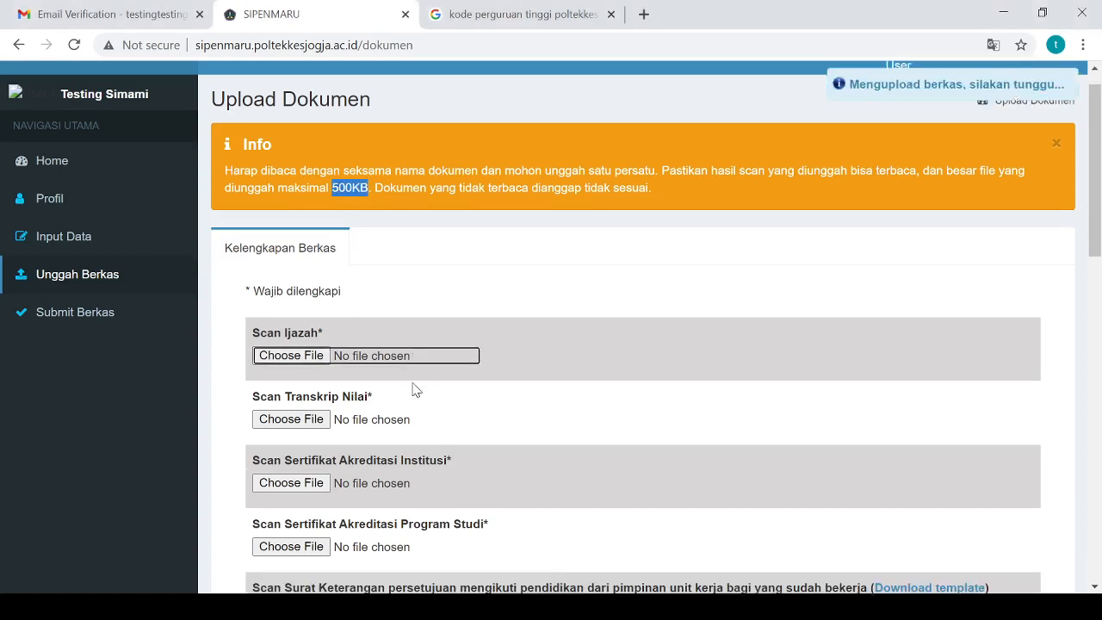
pyautogui.scroll(1, 412, 389)
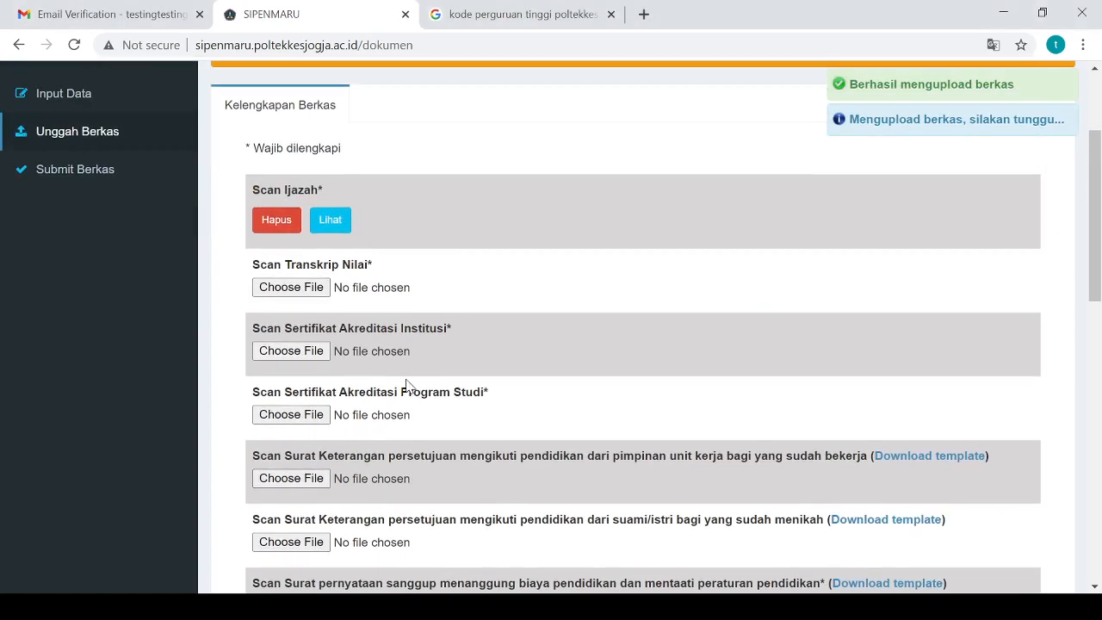
pyautogui.click(225, 605)
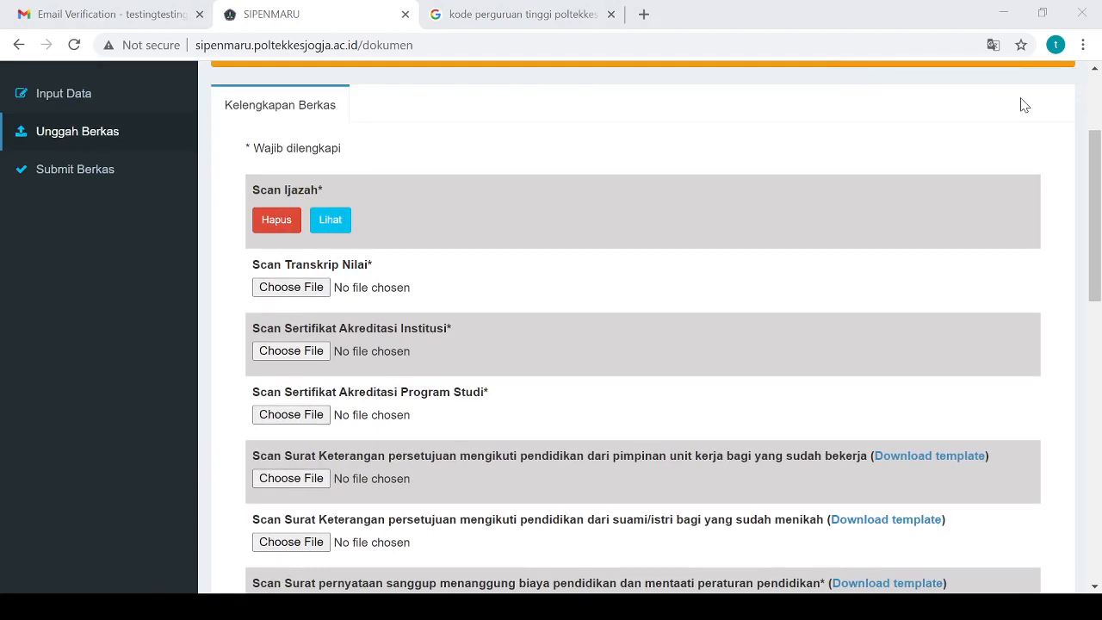
pyautogui.click(1030, 158)
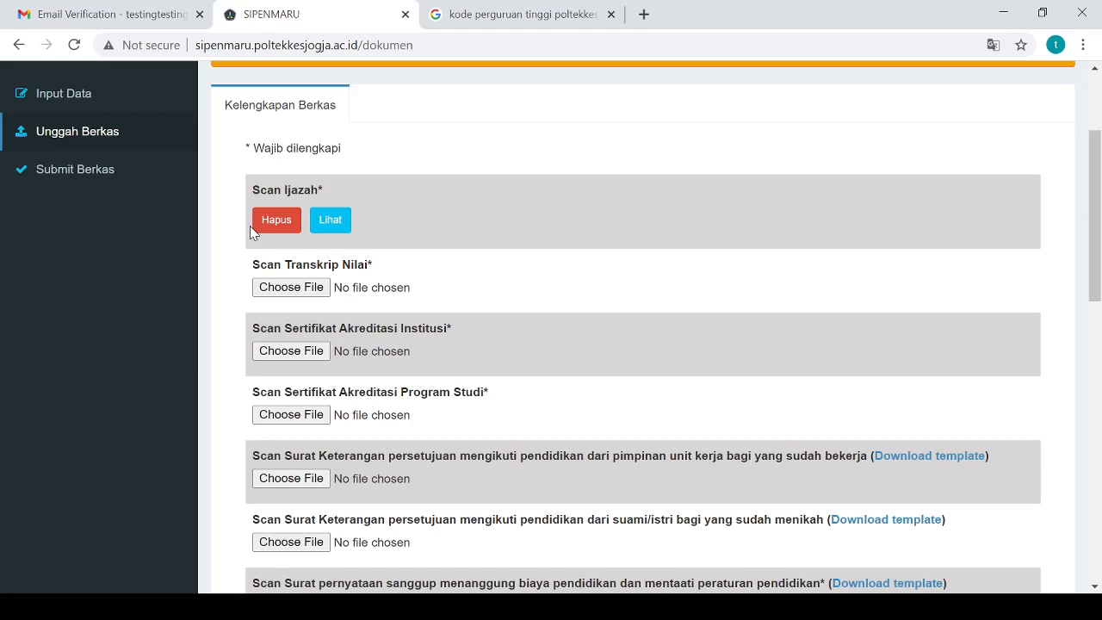
pyautogui.click(326, 228)
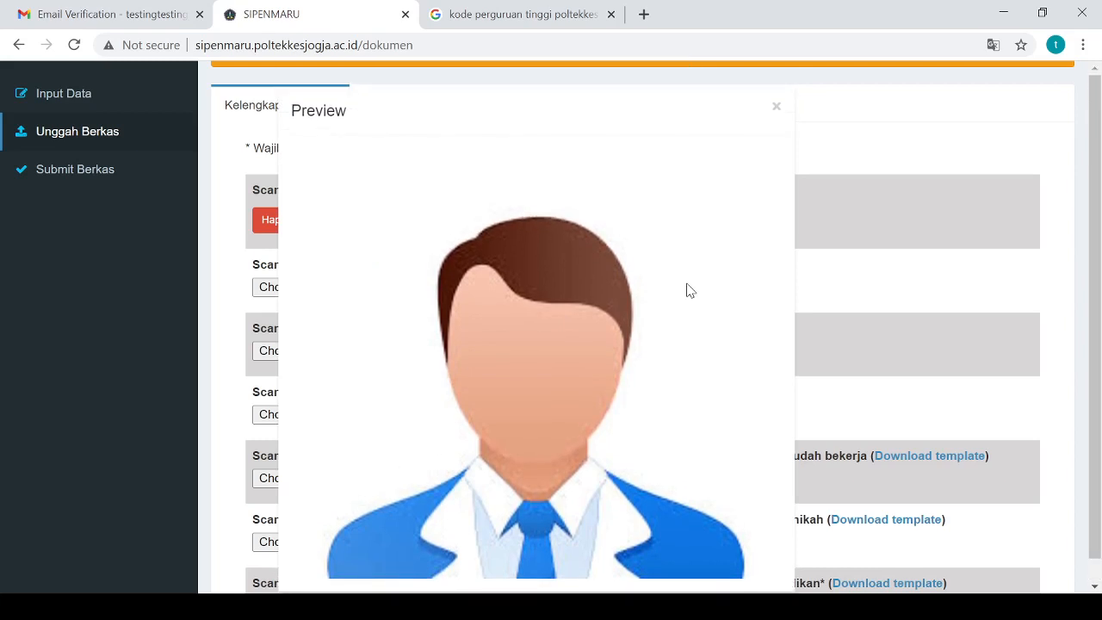
pyautogui.click(777, 107)
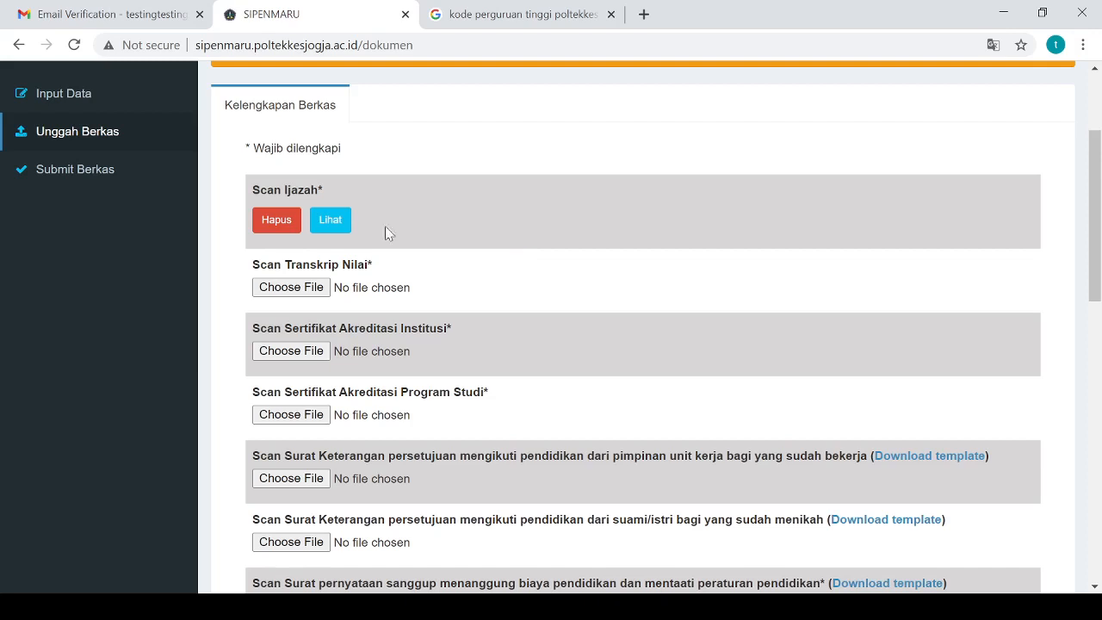
pyautogui.click(330, 221)
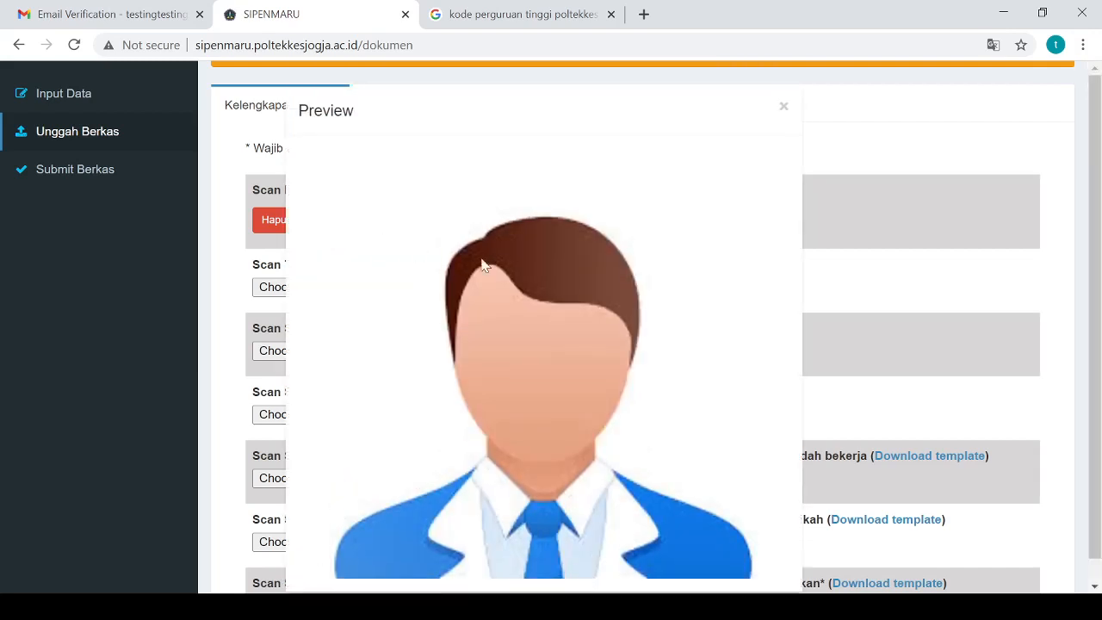
pyautogui.click(784, 107)
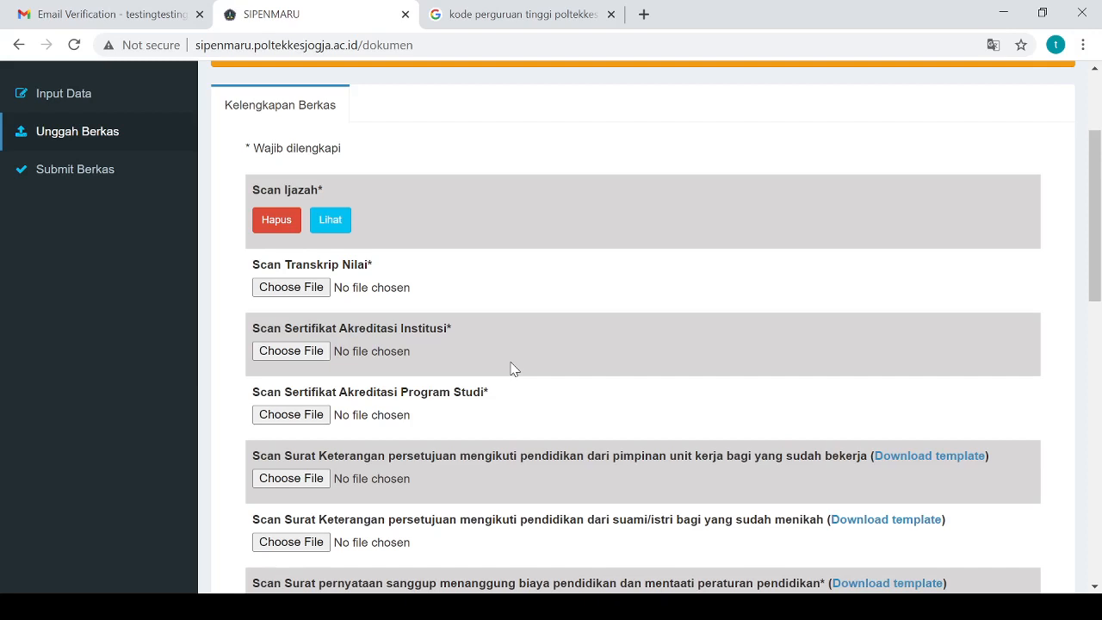
# Upload the Transkrip Nilai scan
pyautogui.click(150, 606)
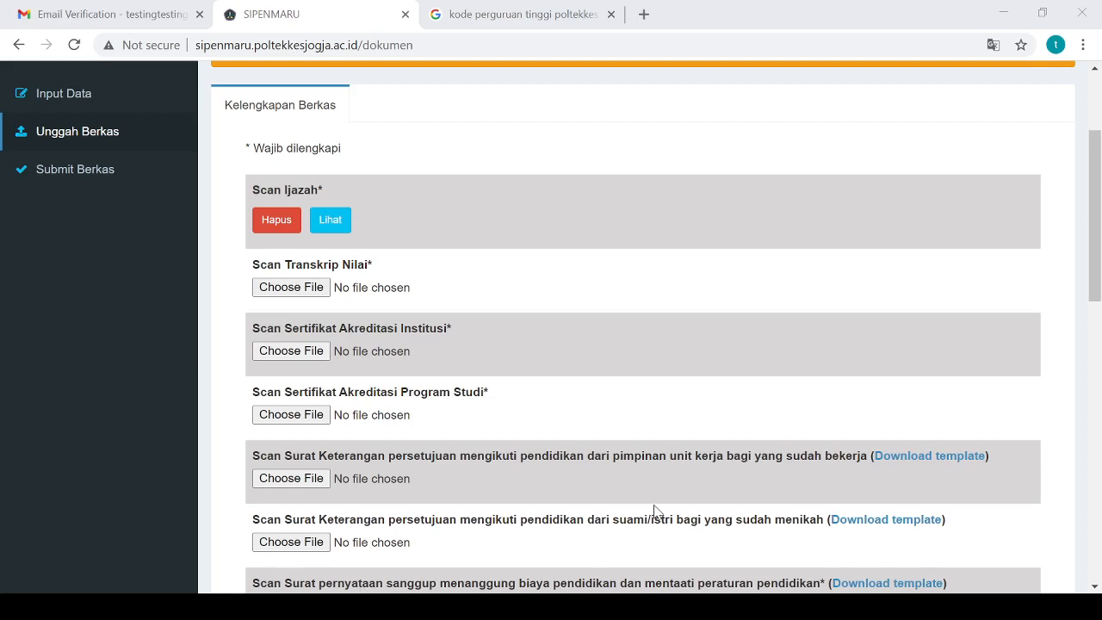
pyautogui.click(1064, 273)
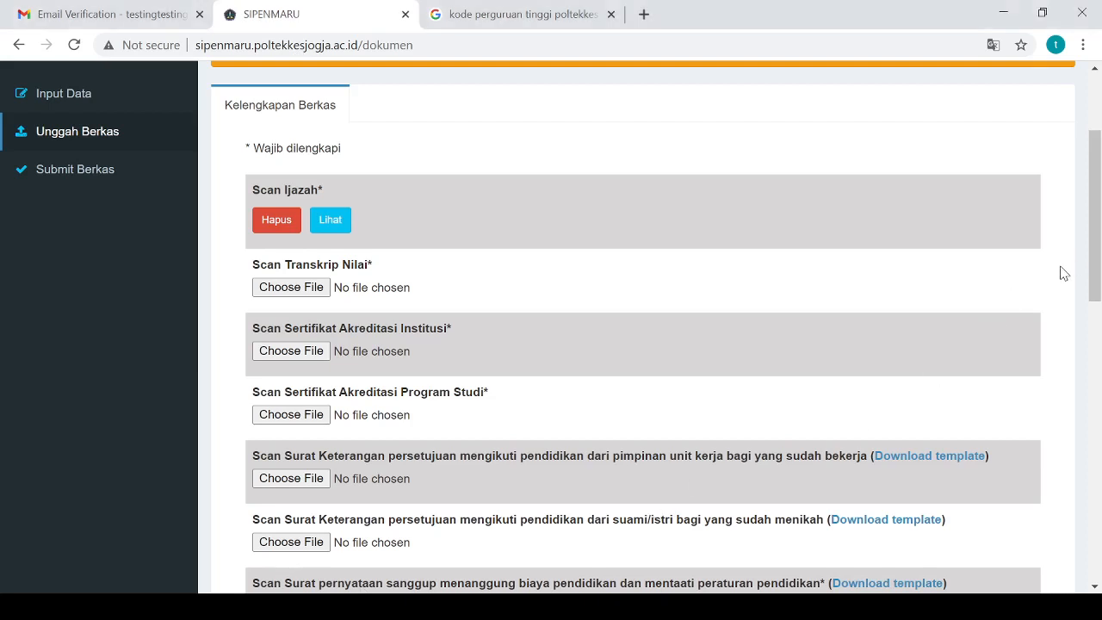
pyautogui.click(297, 293)
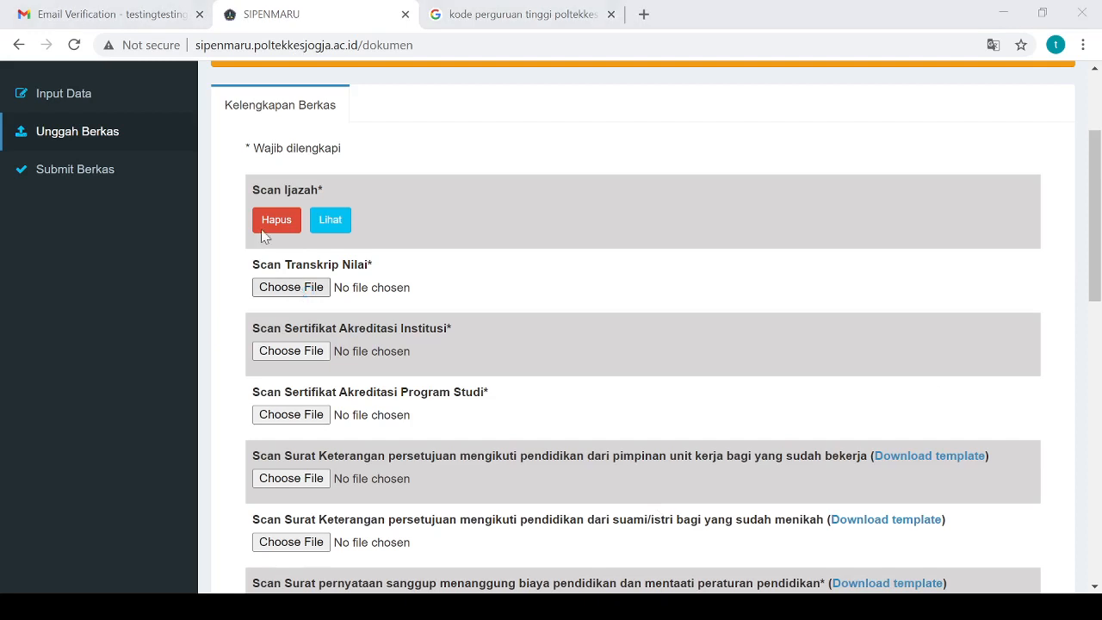
pyautogui.click(405, 391)
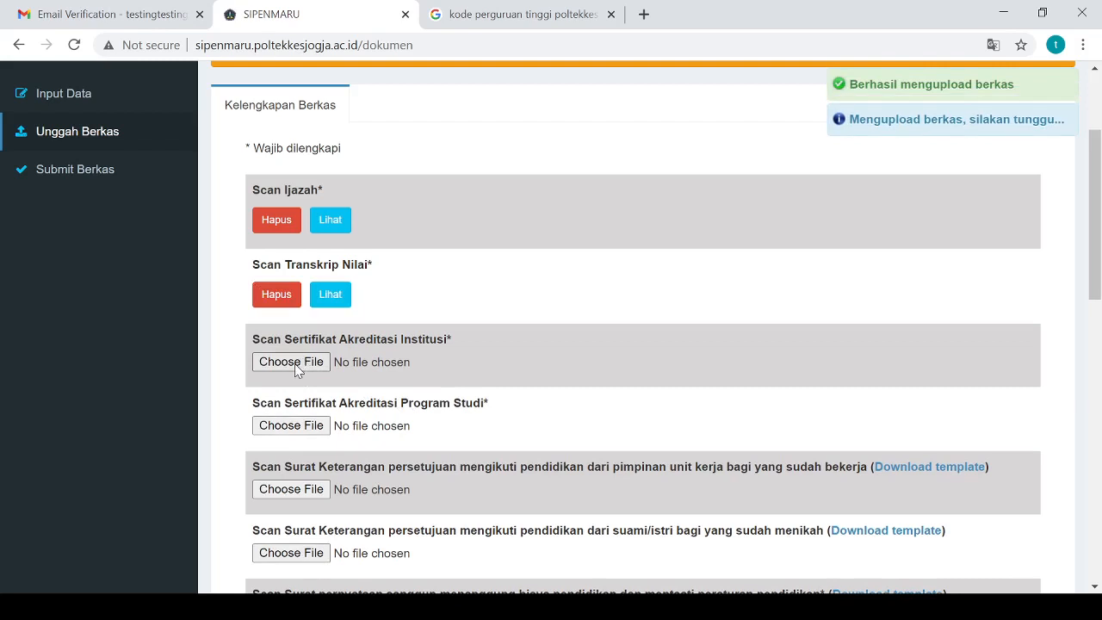
# Upload the institution and study-program accreditation certificate scans
pyautogui.click(296, 362)
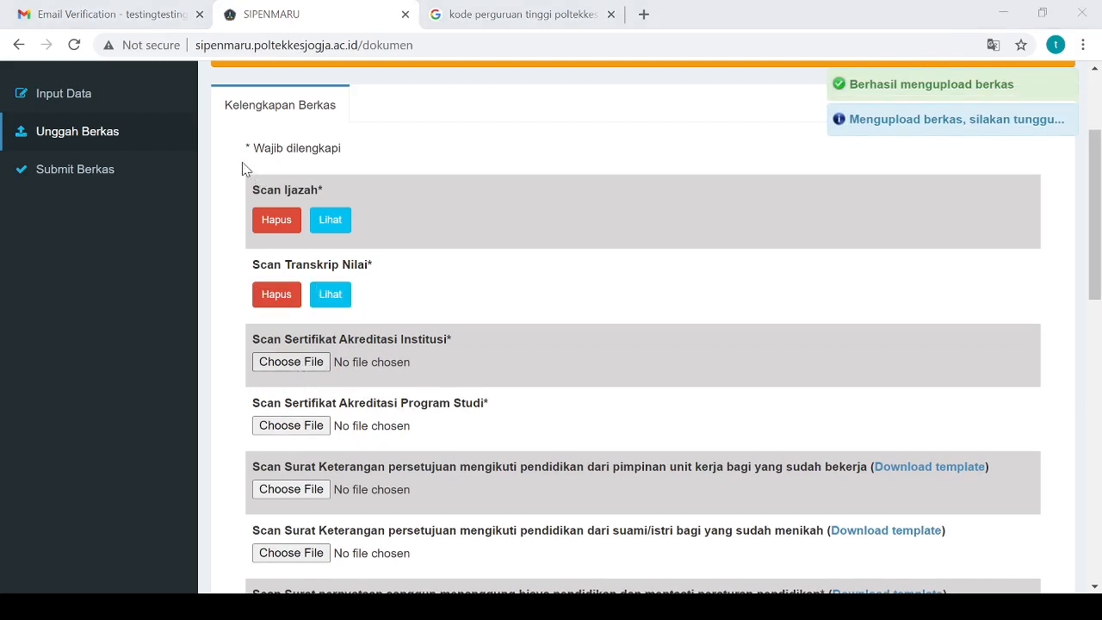
pyautogui.click(409, 392)
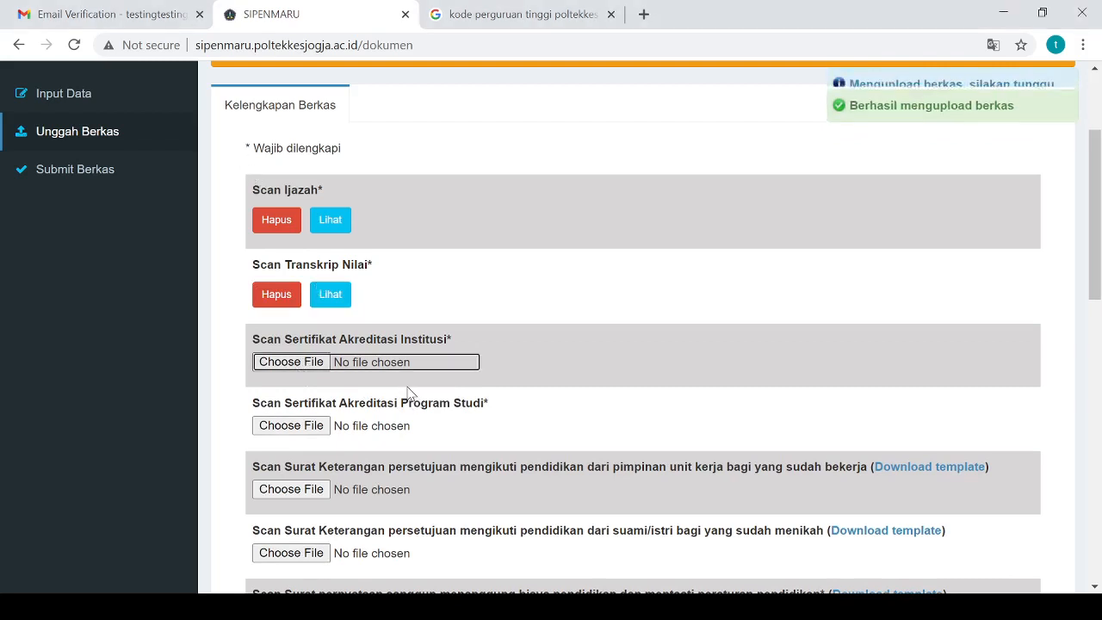
pyautogui.scroll(-2, 409, 393)
pyautogui.click(284, 265)
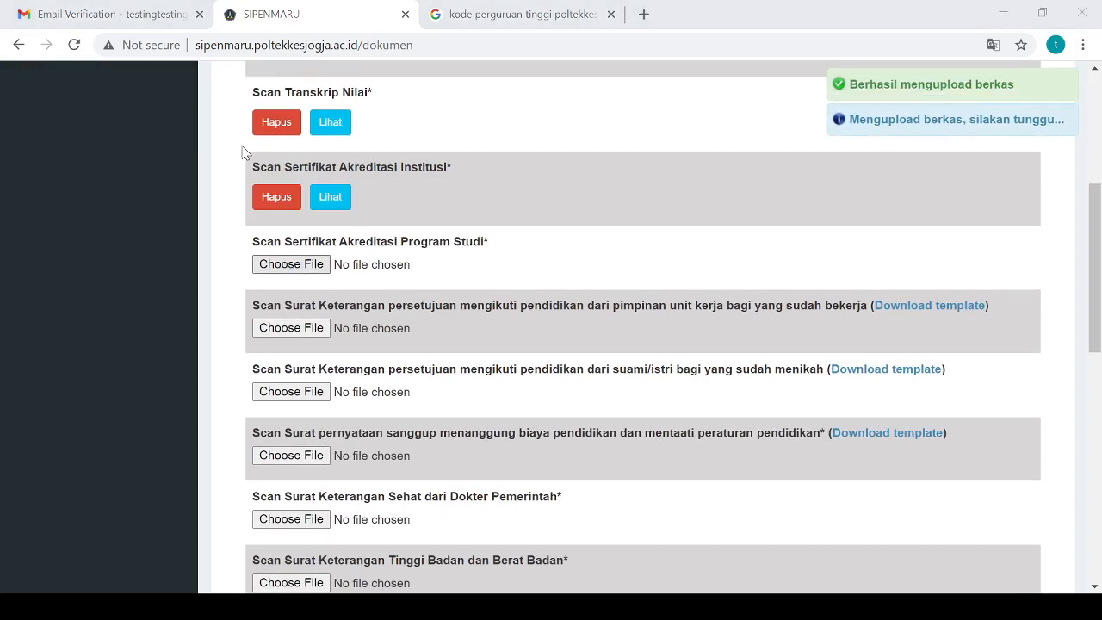
pyautogui.click(393, 393)
pyautogui.scroll(1, 384, 377)
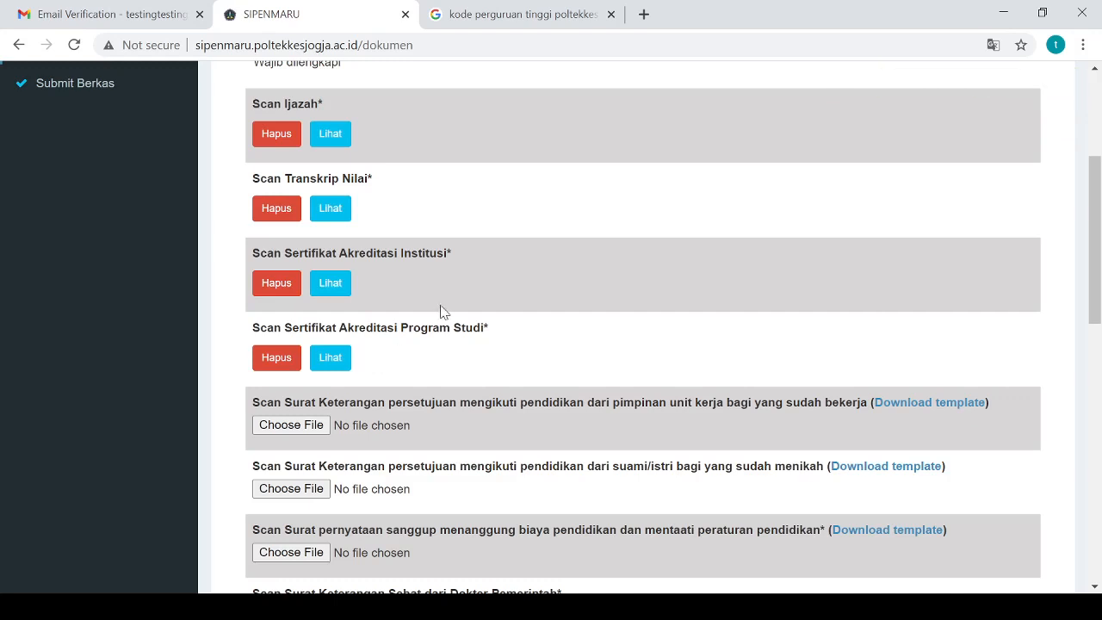
pyautogui.scroll(-1, 441, 310)
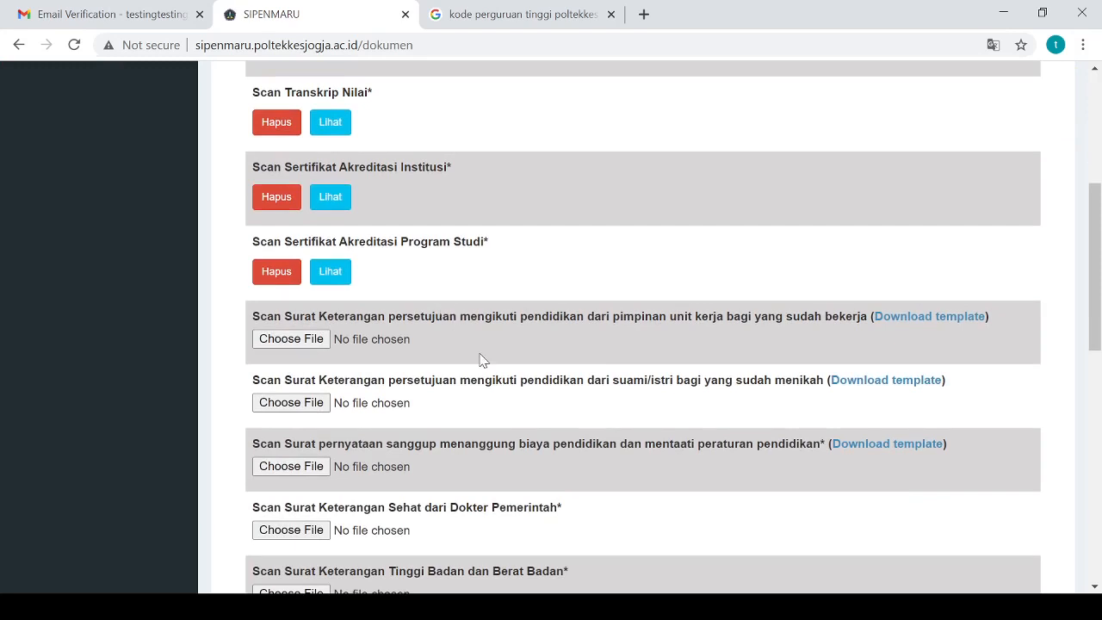
pyautogui.scroll(2, 482, 360)
pyautogui.scroll(-3, 482, 359)
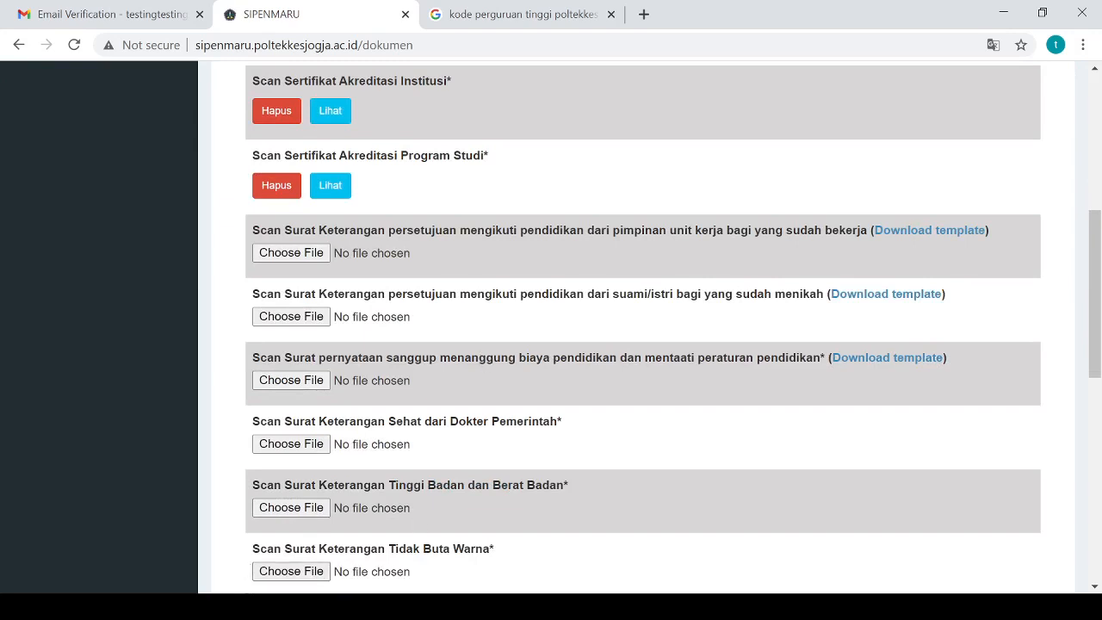
pyautogui.click(201, 606)
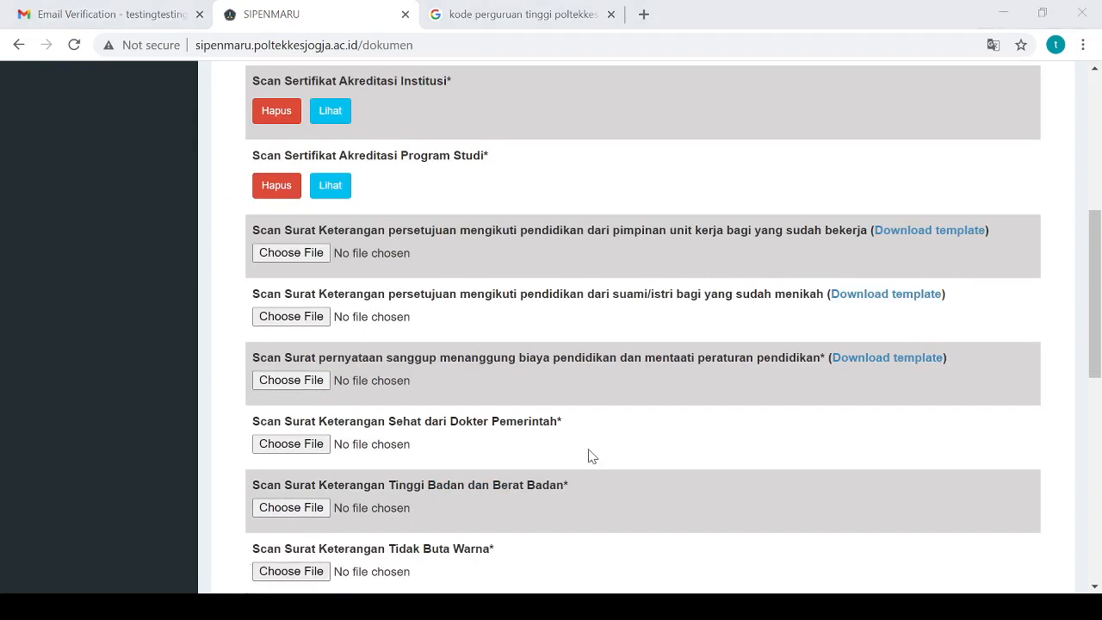
# Upload the work-unit consent letter and tuition-commitment statement scans
pyautogui.click(1042, 303)
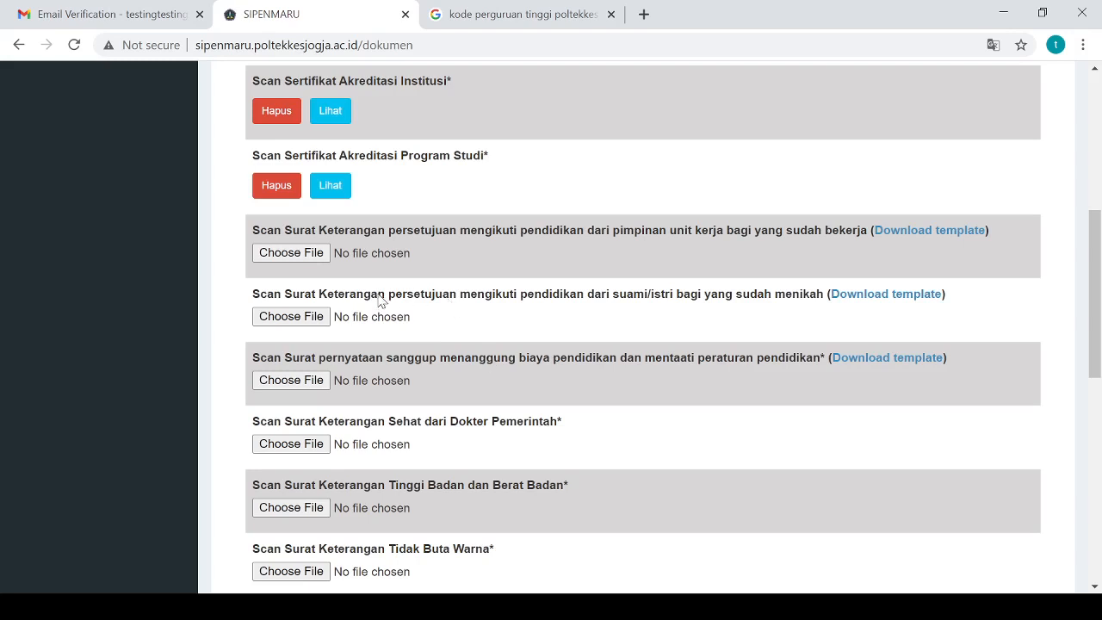
pyautogui.click(307, 261)
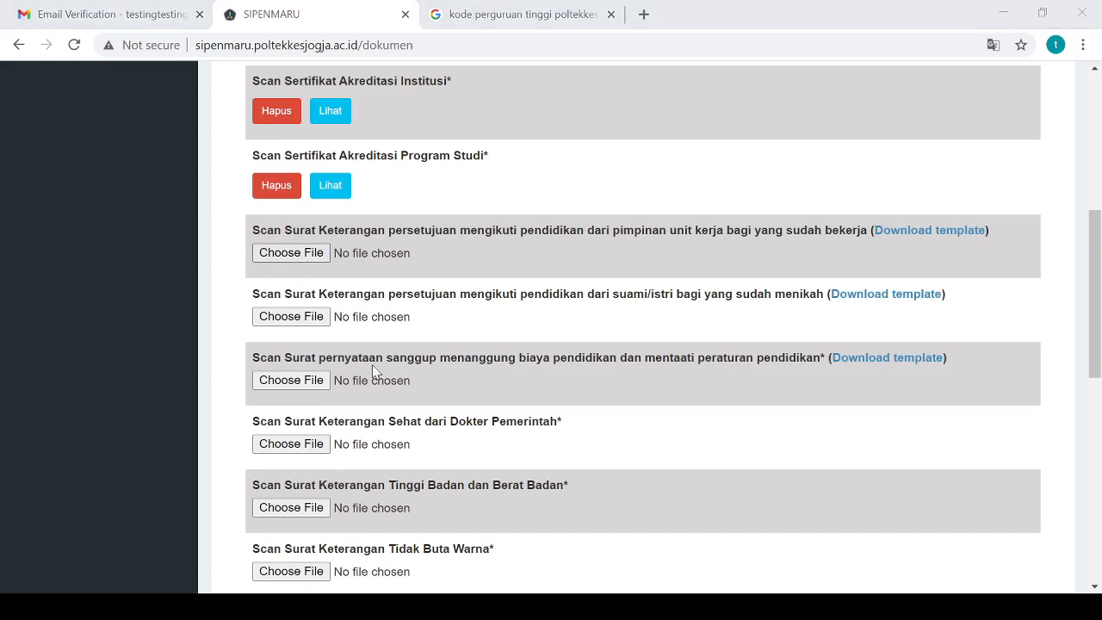
pyautogui.click(437, 431)
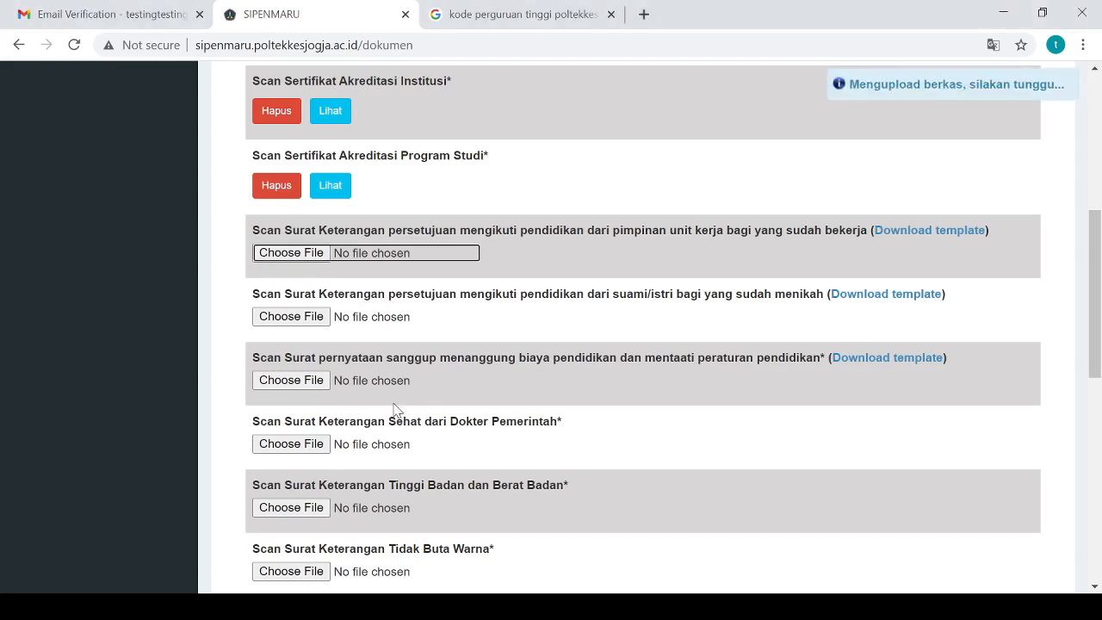
pyautogui.scroll(-1, 392, 404)
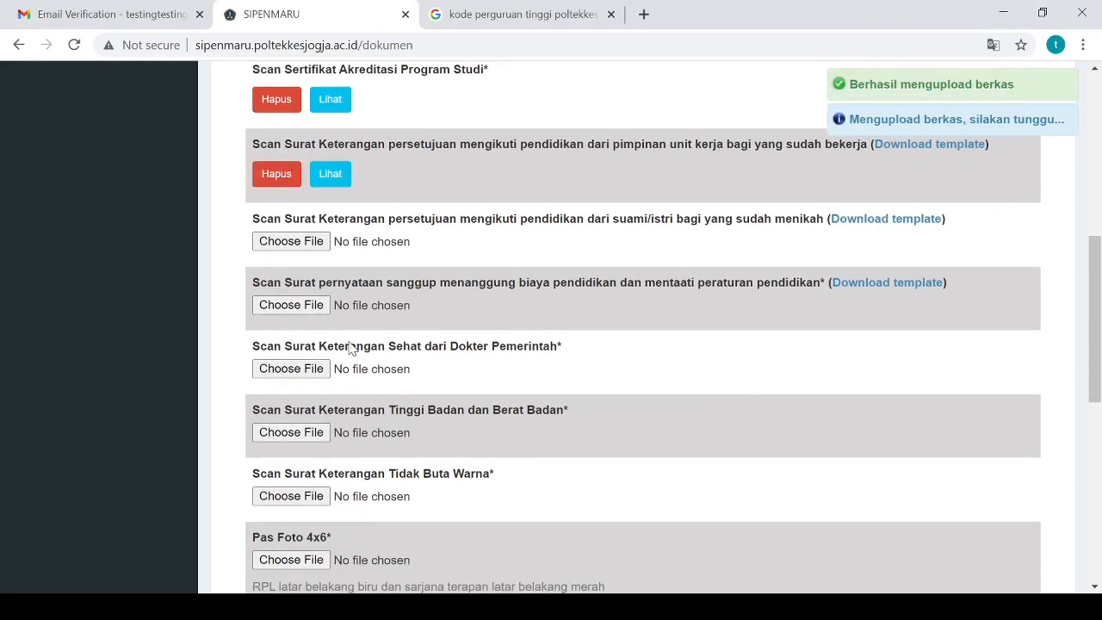
pyautogui.click(291, 304)
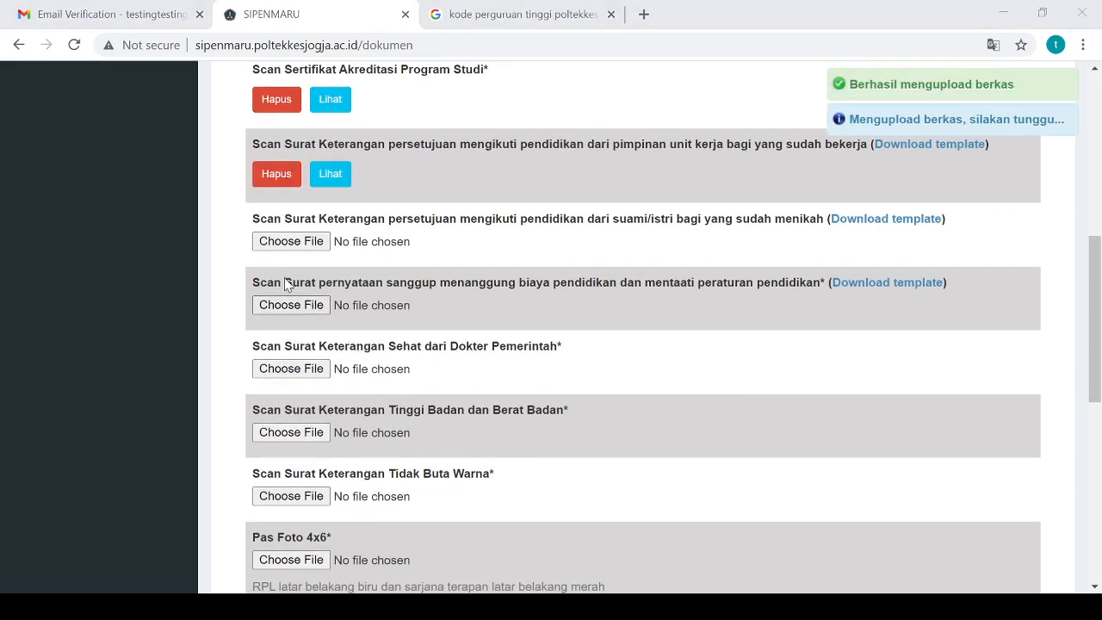
pyautogui.doubleClick(405, 379)
# Upload the government doctor's health certificate and the height-and-weight certificate scans
pyautogui.scroll(-2, 405, 379)
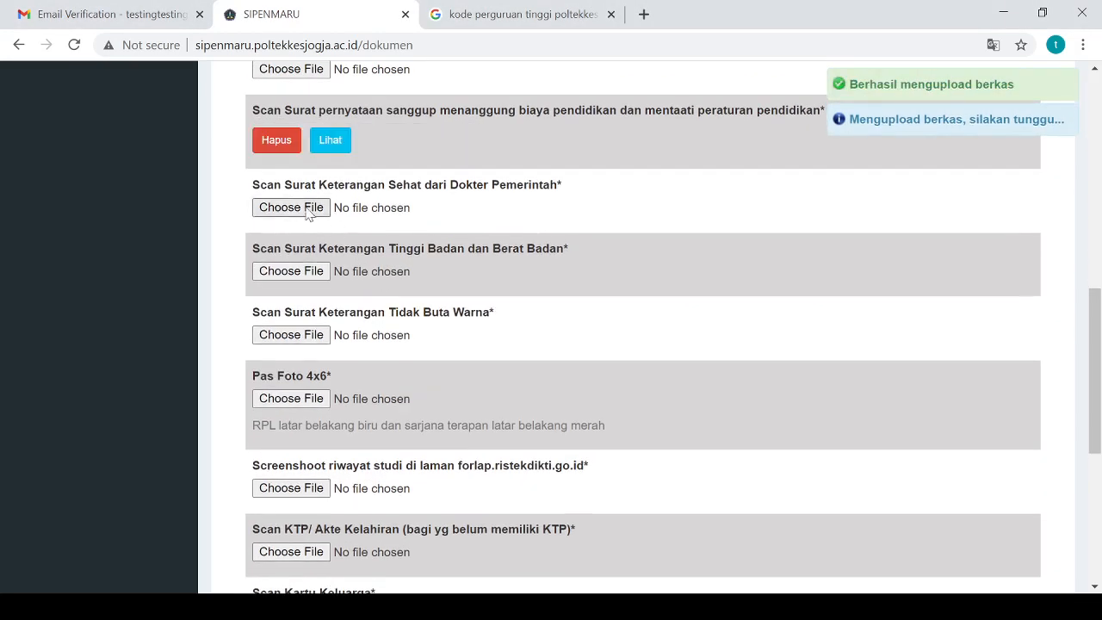
pyautogui.click(301, 210)
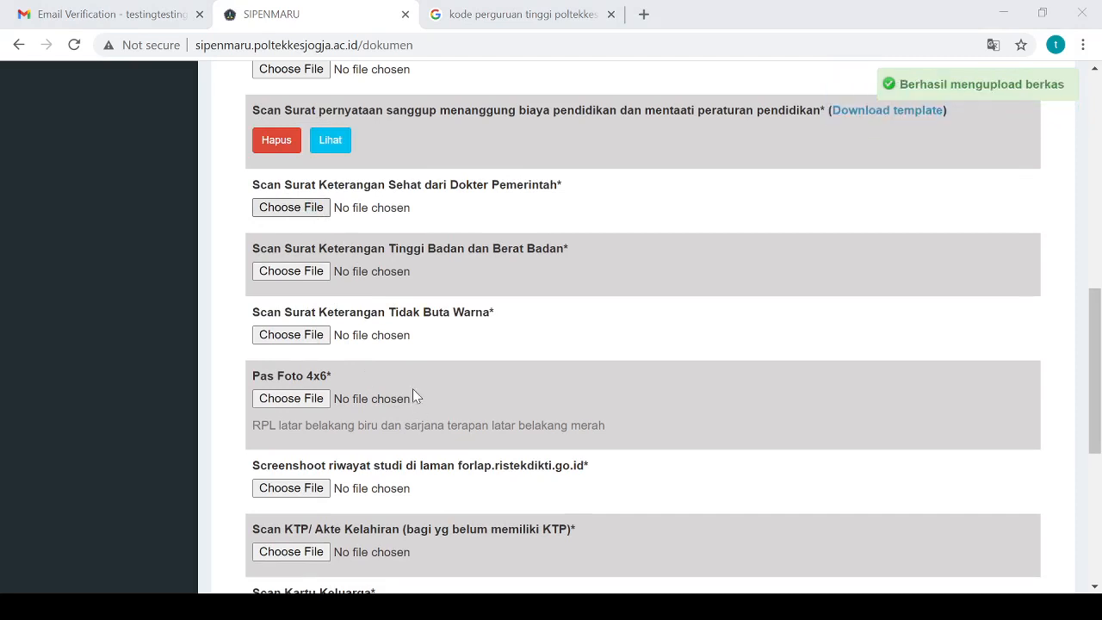
pyautogui.click(425, 408)
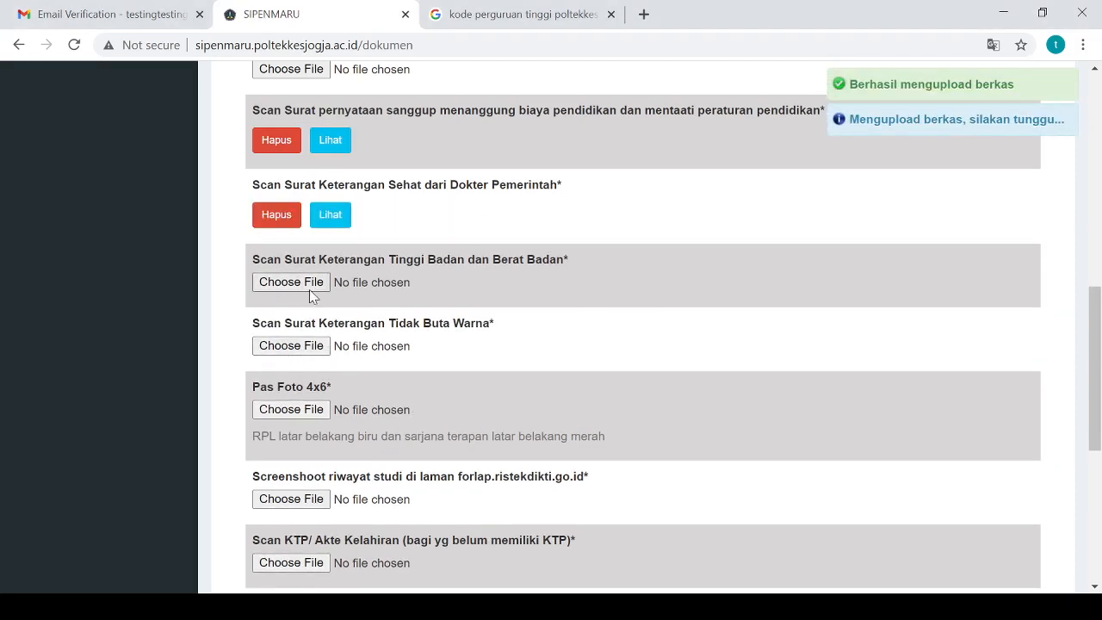
pyautogui.click(312, 285)
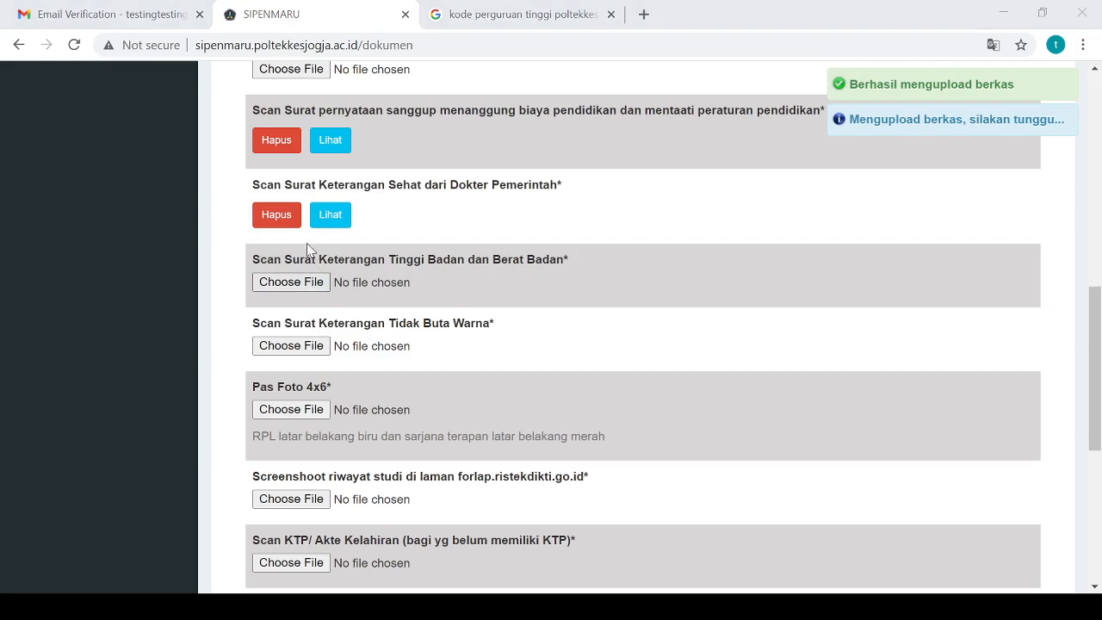
pyautogui.doubleClick(388, 380)
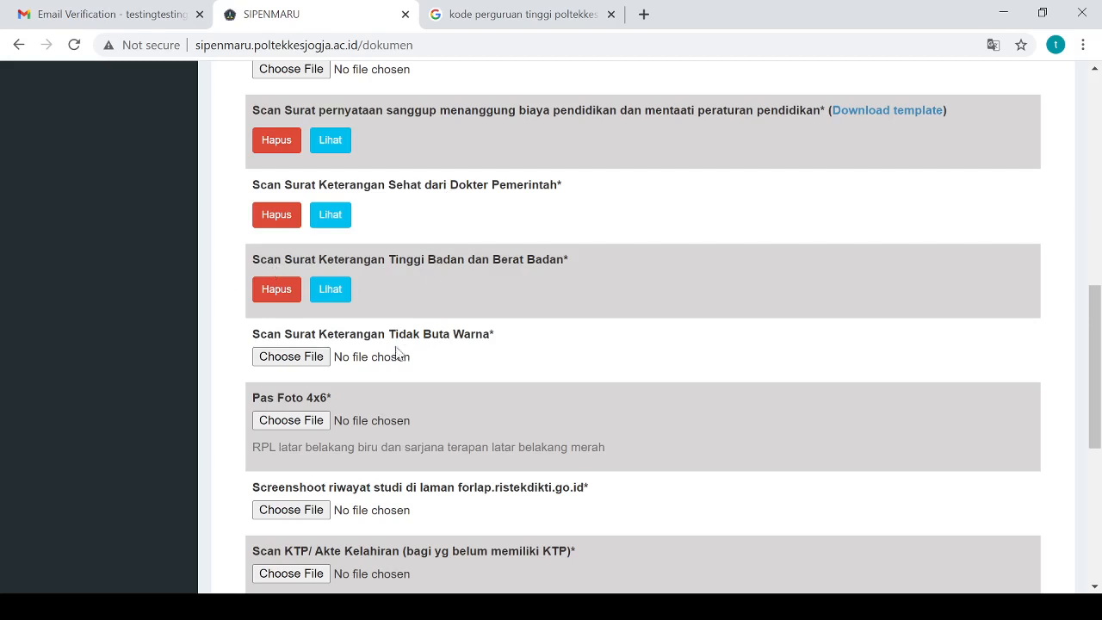
# Upload the Tidak Buta Warna colour-blindness certificate scan
pyautogui.moveTo(394, 335); pyautogui.dragTo(545, 336)
pyautogui.click(543, 338)
pyautogui.moveTo(386, 258); pyautogui.dragTo(525, 260)
pyautogui.moveTo(394, 335); pyautogui.dragTo(510, 341)
pyautogui.click(510, 341)
pyautogui.click(292, 358)
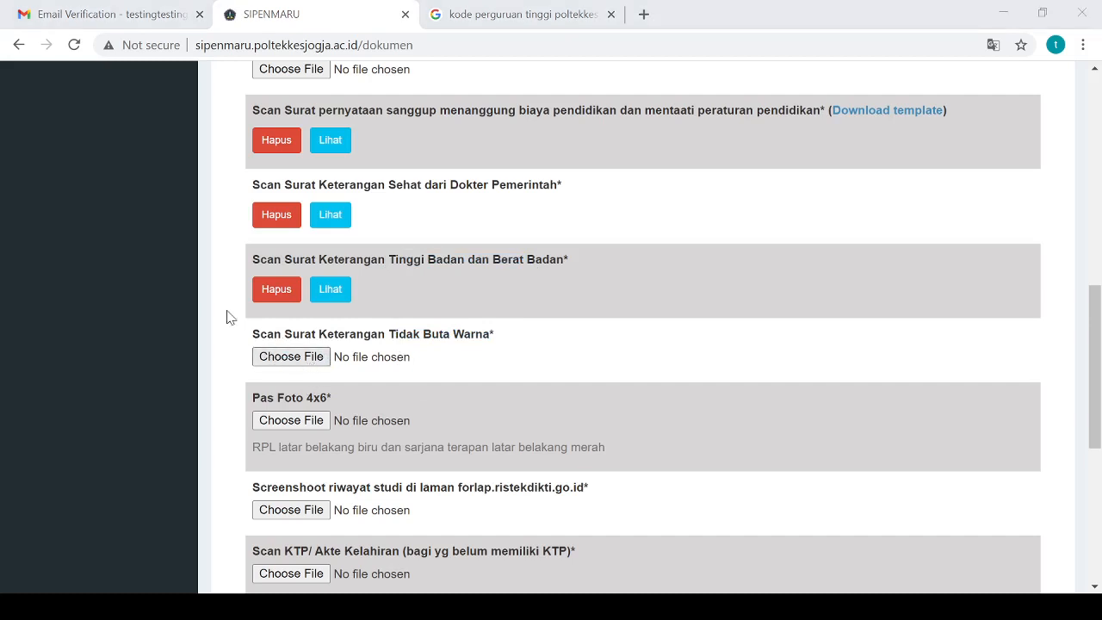
pyautogui.doubleClick(390, 391)
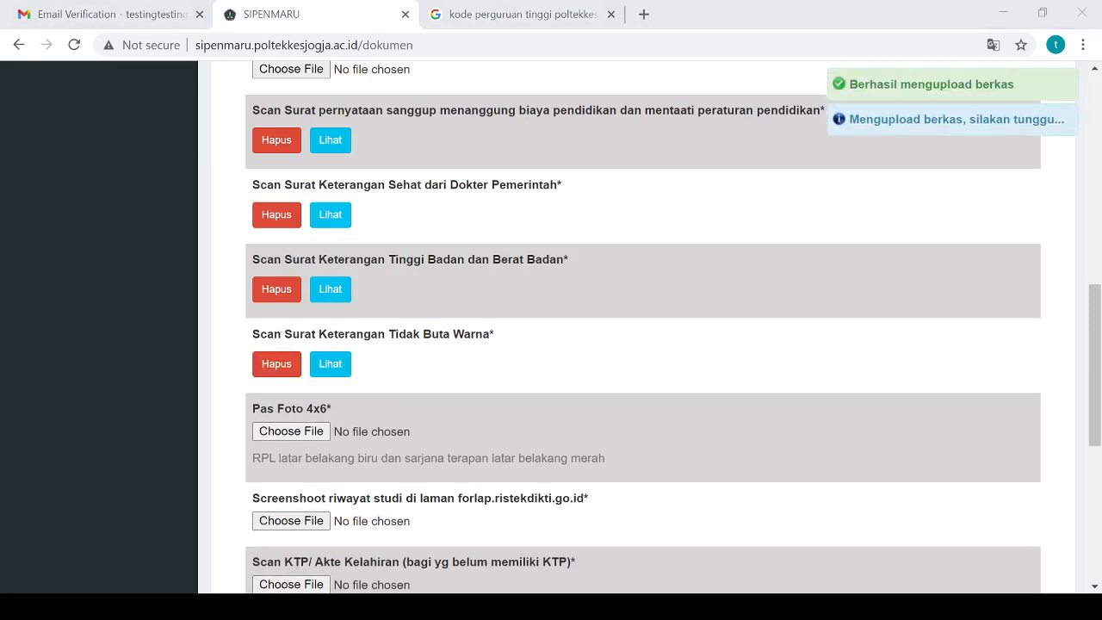
# Choose the Pas Foto 4x6 file for upload
pyautogui.click(875, 27)
pyautogui.scroll(-2, 499, 318)
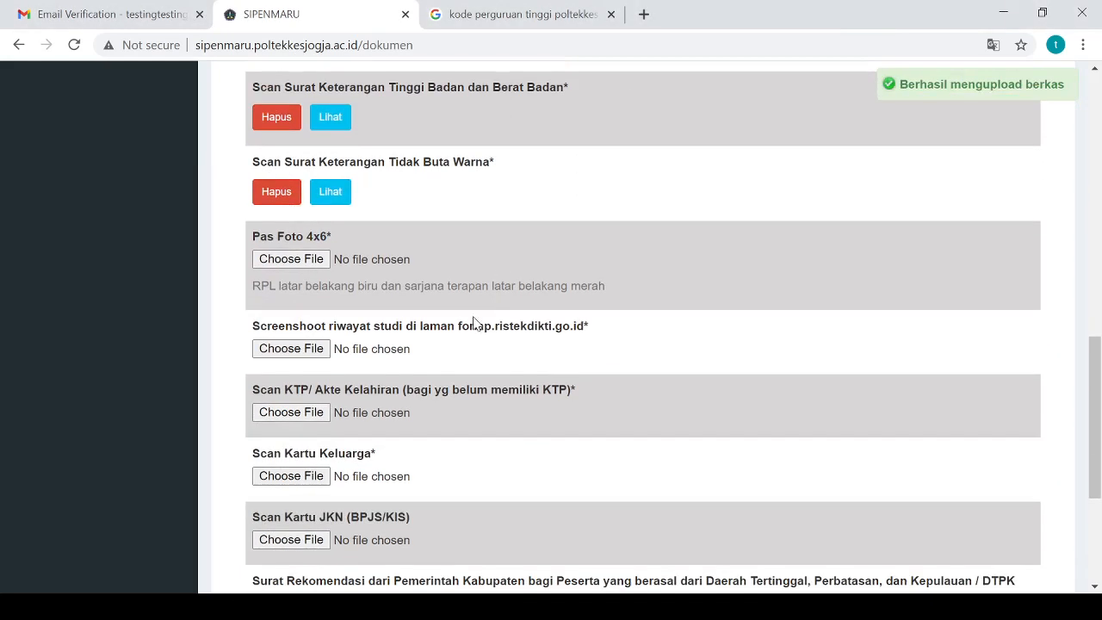
pyautogui.click(326, 260)
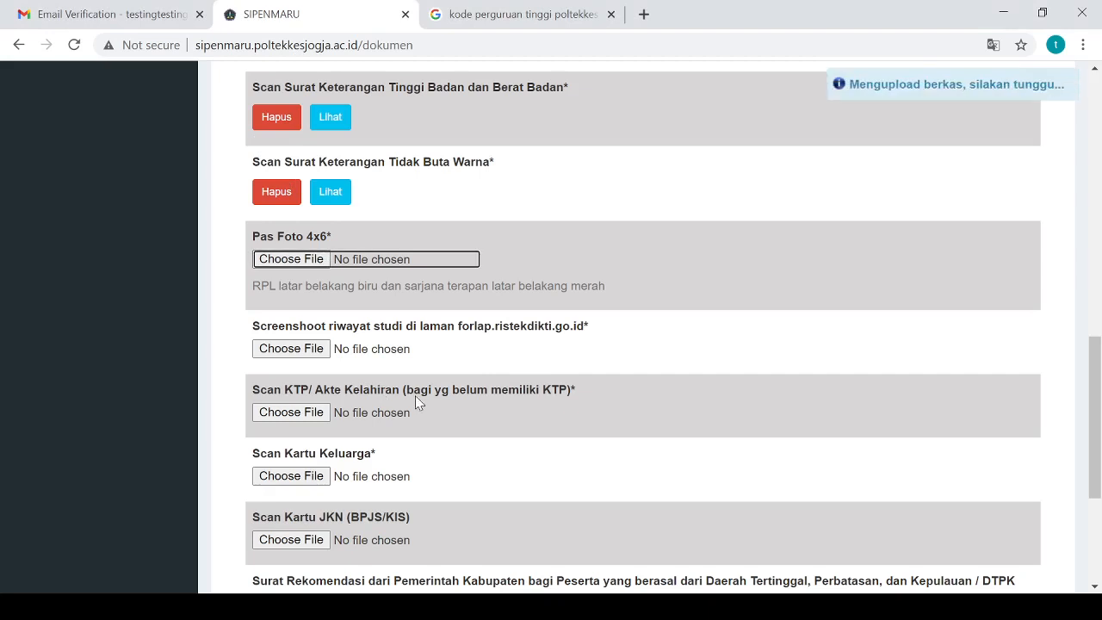
pyautogui.scroll(-1, 413, 396)
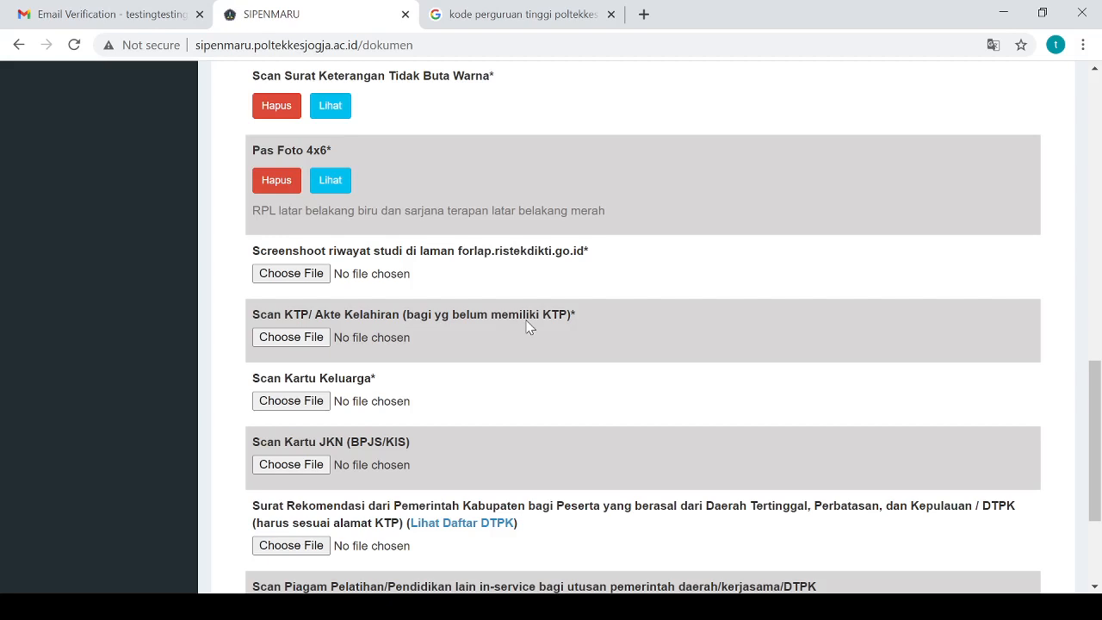
# Upload the forlap study-history screenshot under Screenshoot riwayat studi
pyautogui.click(289, 274)
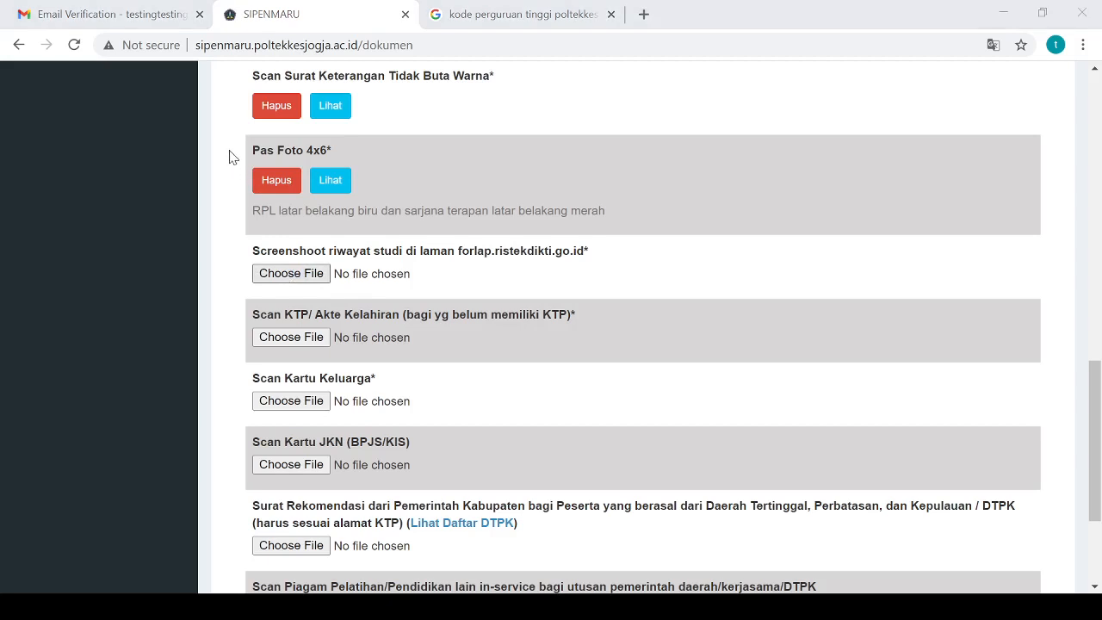
pyautogui.doubleClick(405, 389)
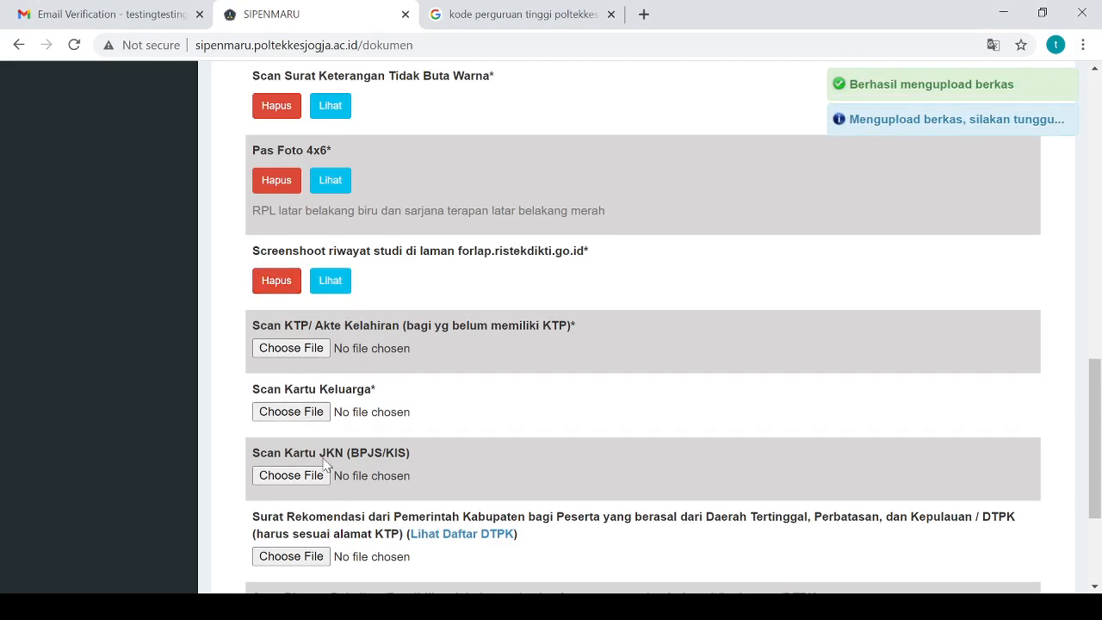
pyautogui.click(231, 607)
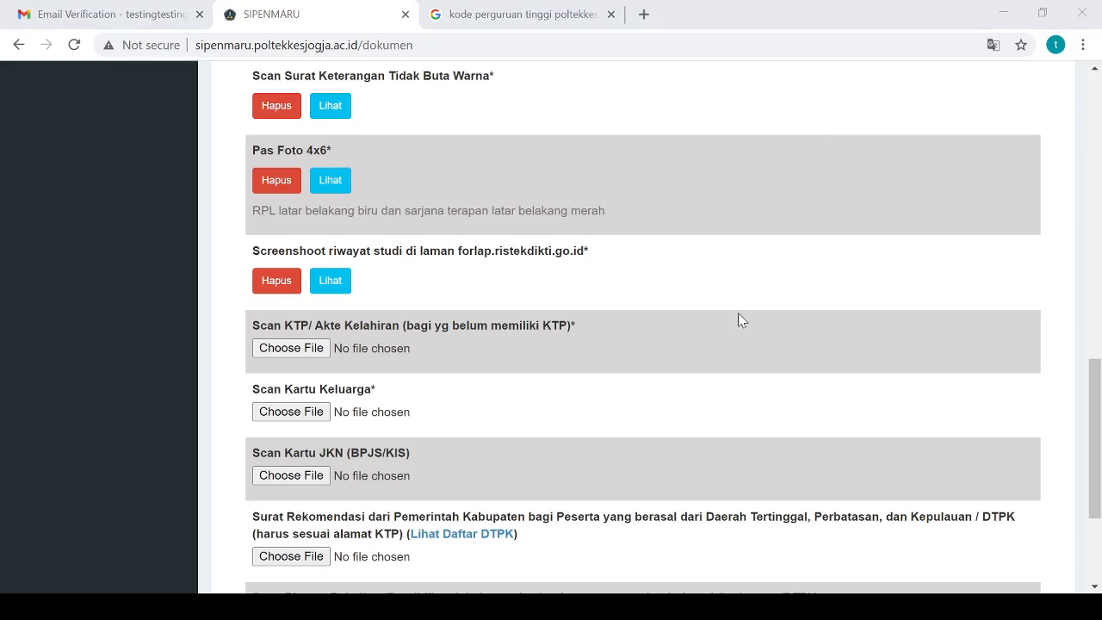
pyautogui.click(1025, 290)
pyautogui.scroll(-2, 561, 335)
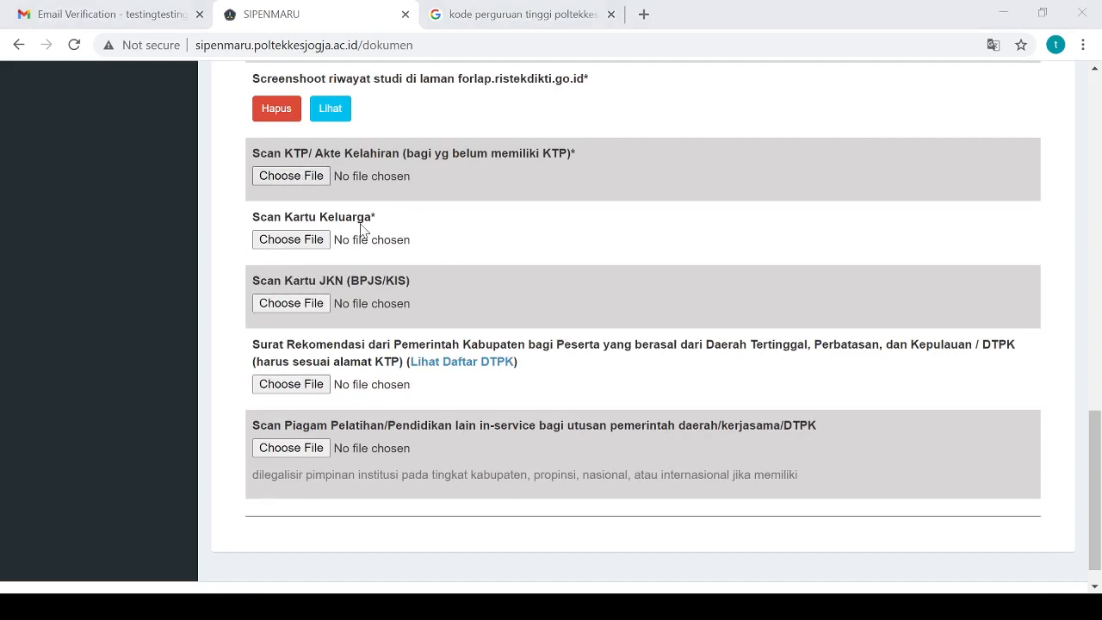
pyautogui.click(397, 383)
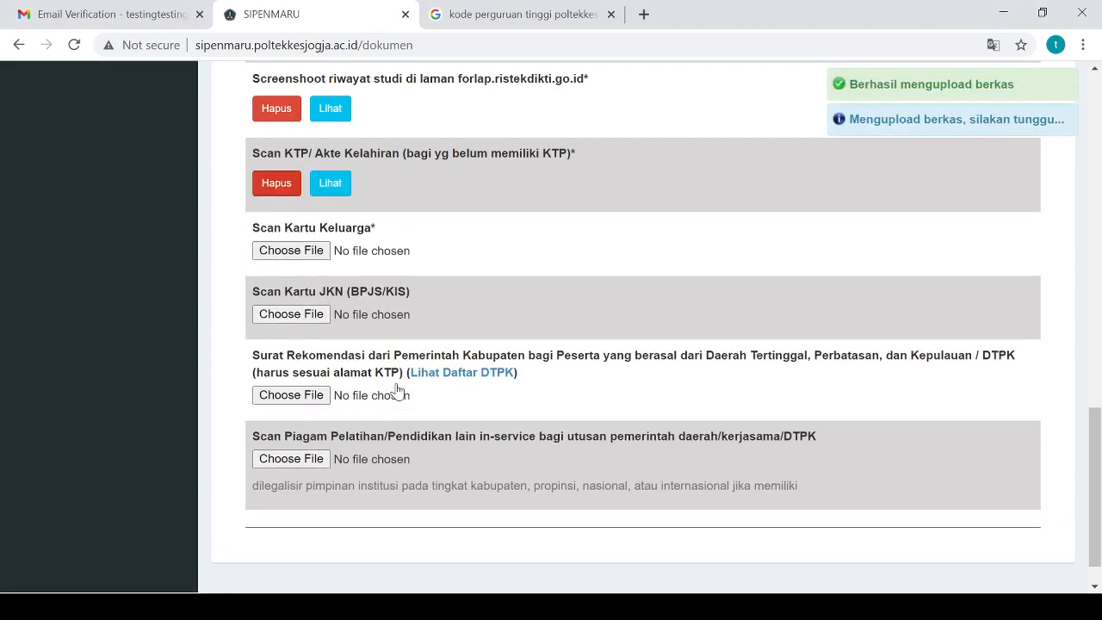
pyautogui.scroll(1, 457, 454)
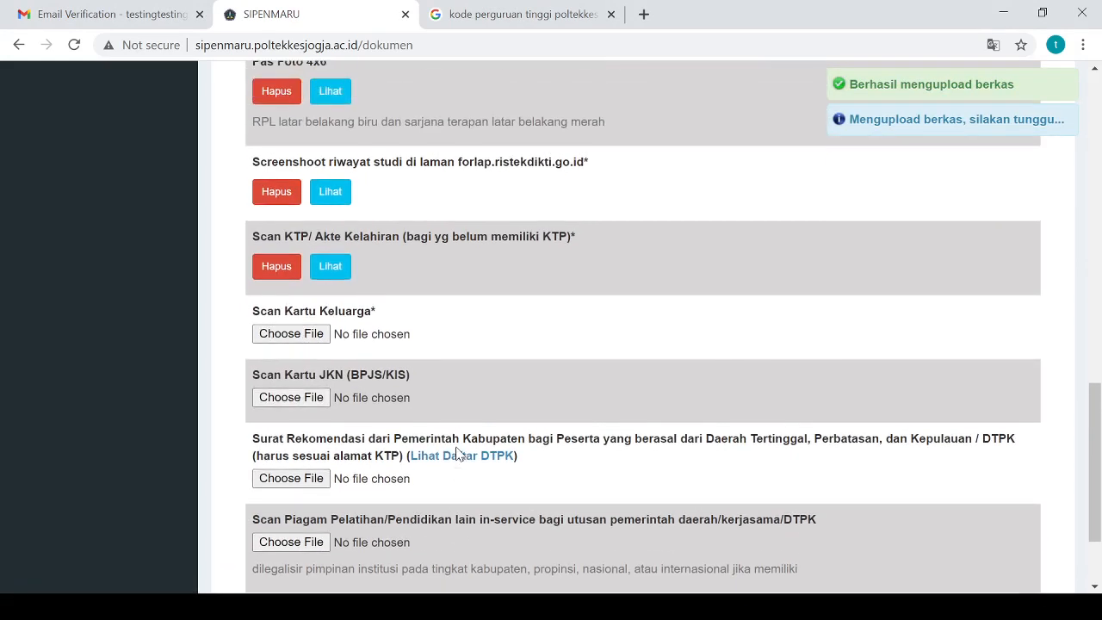
pyautogui.moveTo(300, 320); pyautogui.dragTo(396, 316)
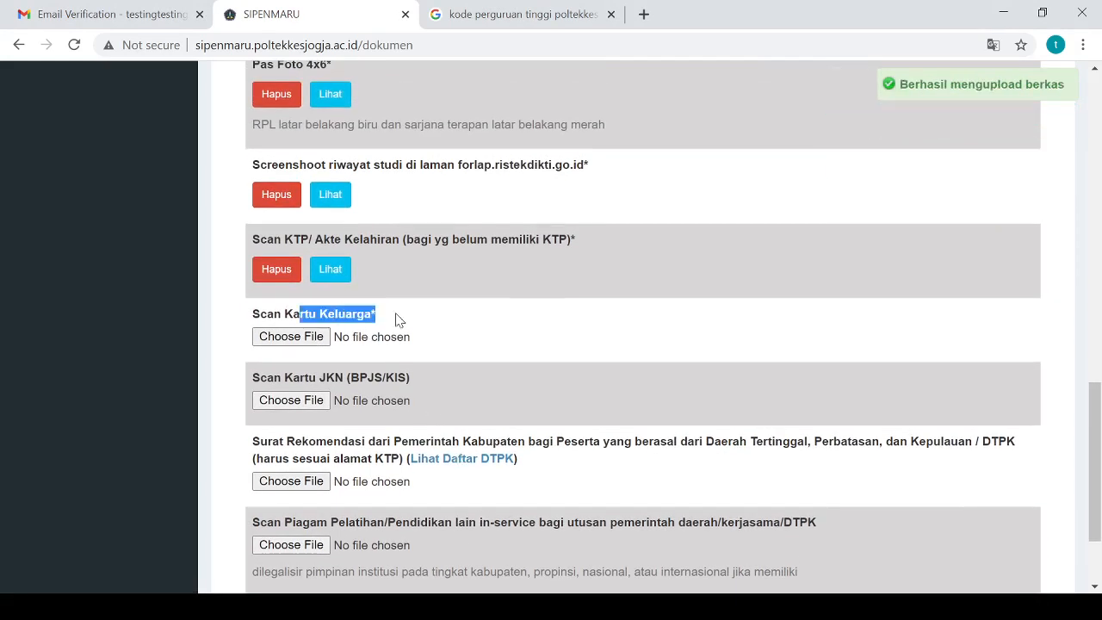
pyautogui.click(631, 321)
pyautogui.scroll(-2, 632, 326)
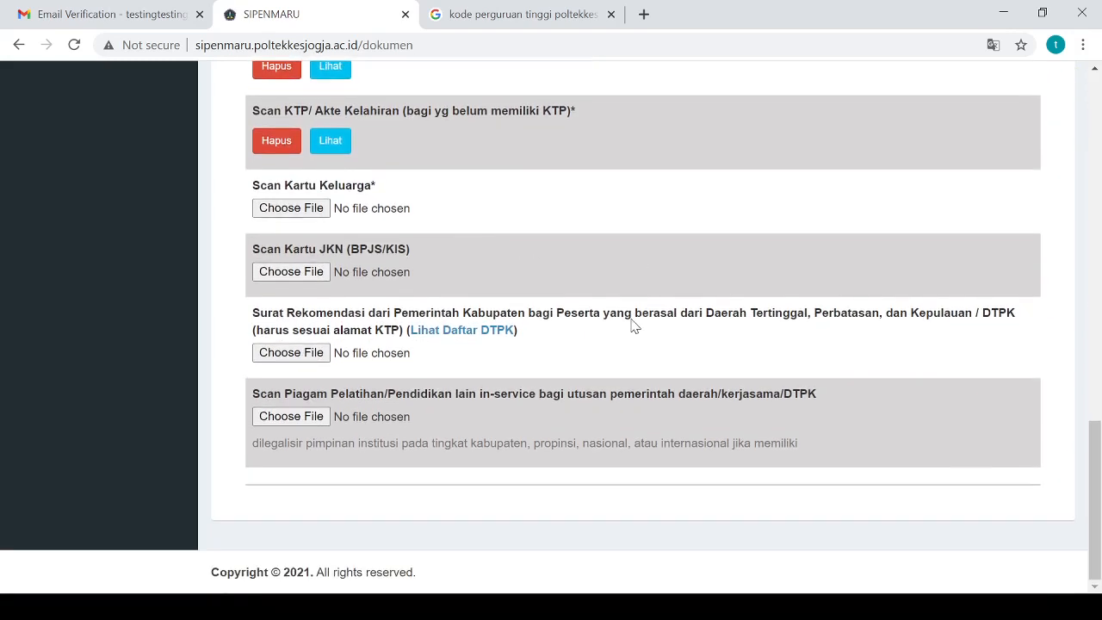
pyautogui.scroll(3, 634, 320)
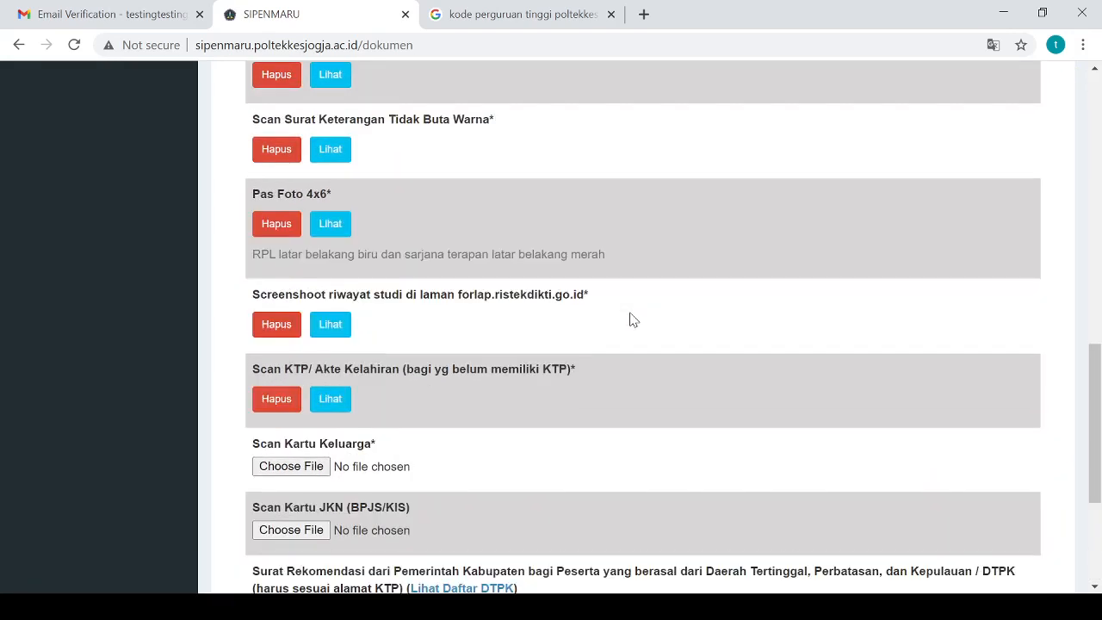
pyautogui.scroll(15, 630, 319)
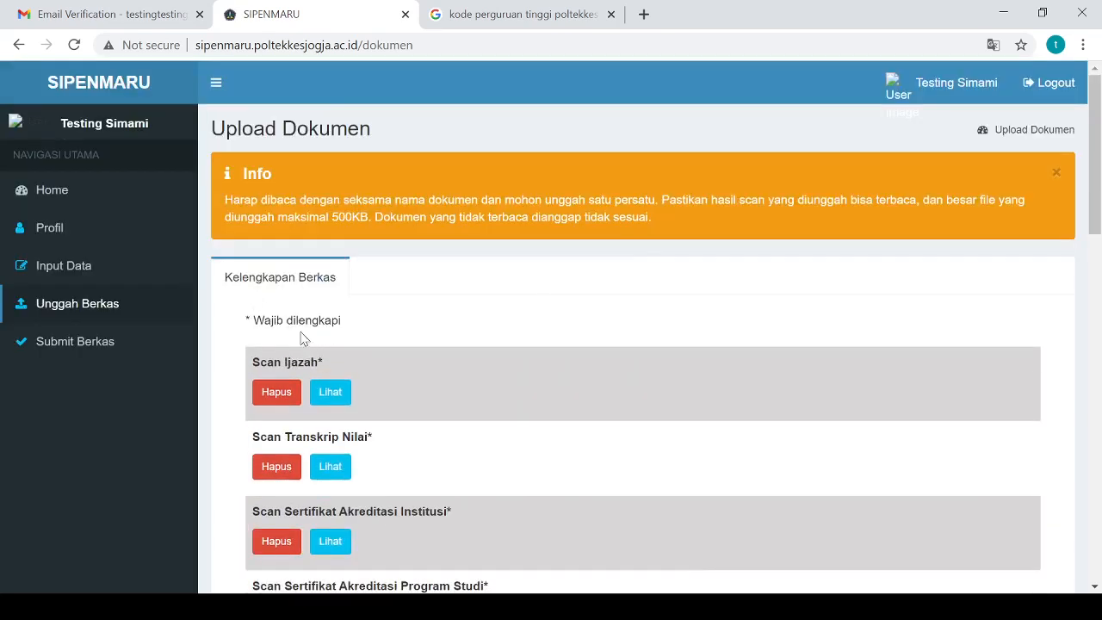
pyautogui.moveTo(231, 325); pyautogui.dragTo(363, 325)
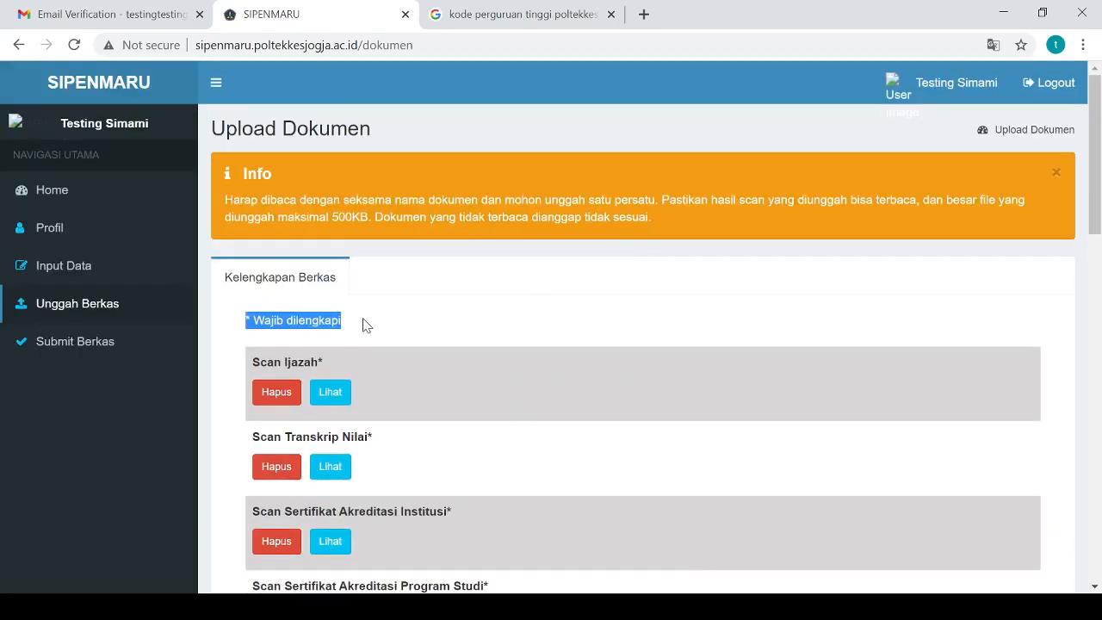
pyautogui.click(389, 318)
pyautogui.scroll(-4, 485, 321)
pyautogui.scroll(-5, 484, 321)
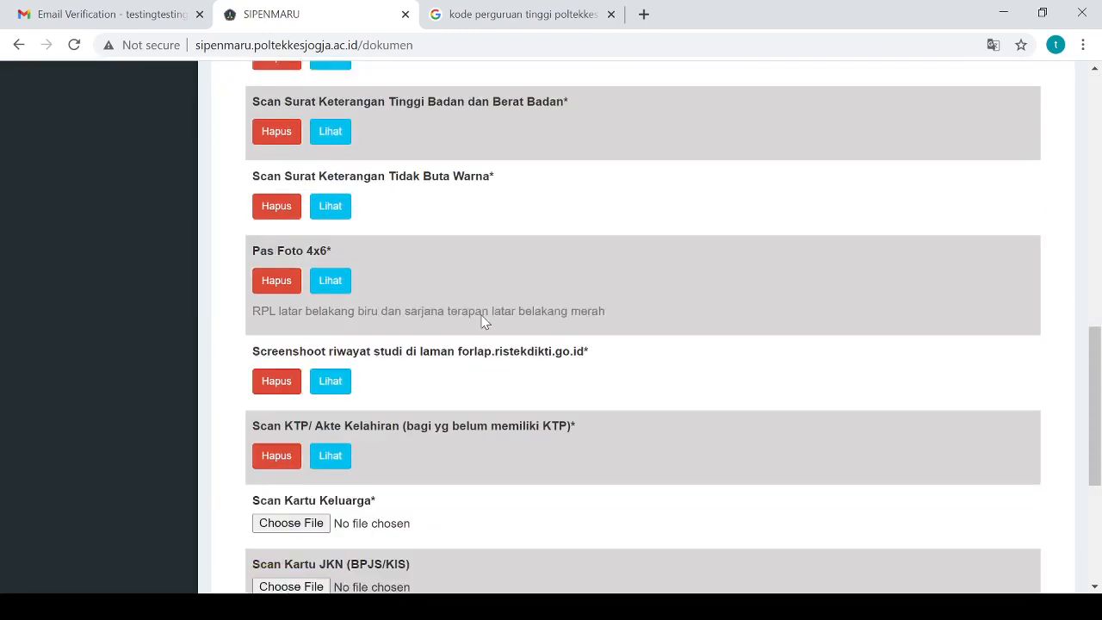
pyautogui.scroll(10, 485, 321)
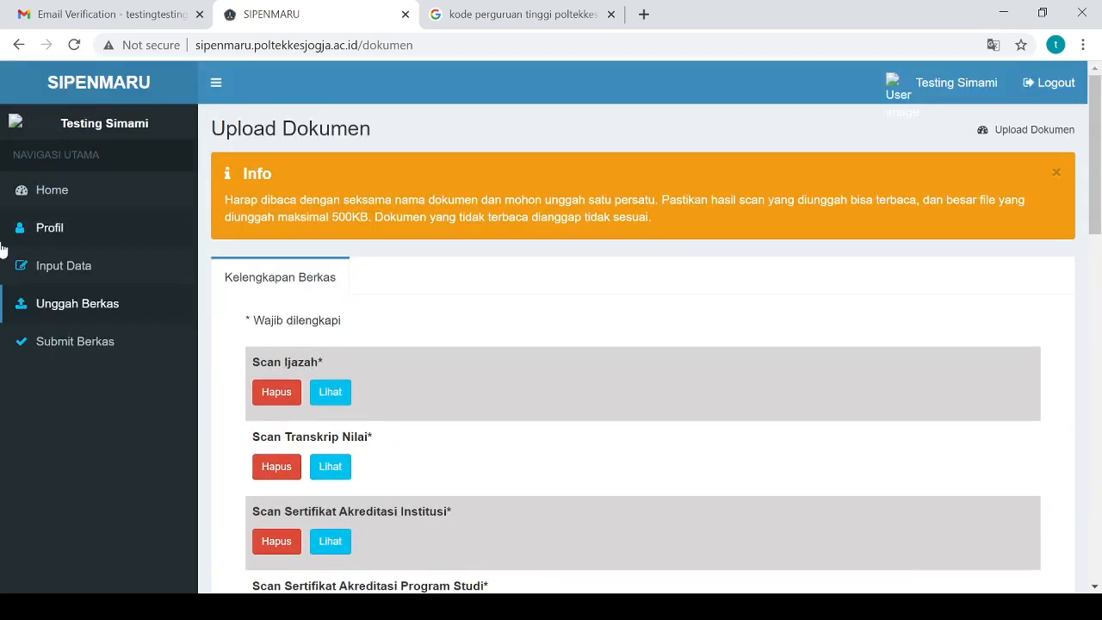
pyautogui.scroll(-10, 551, 388)
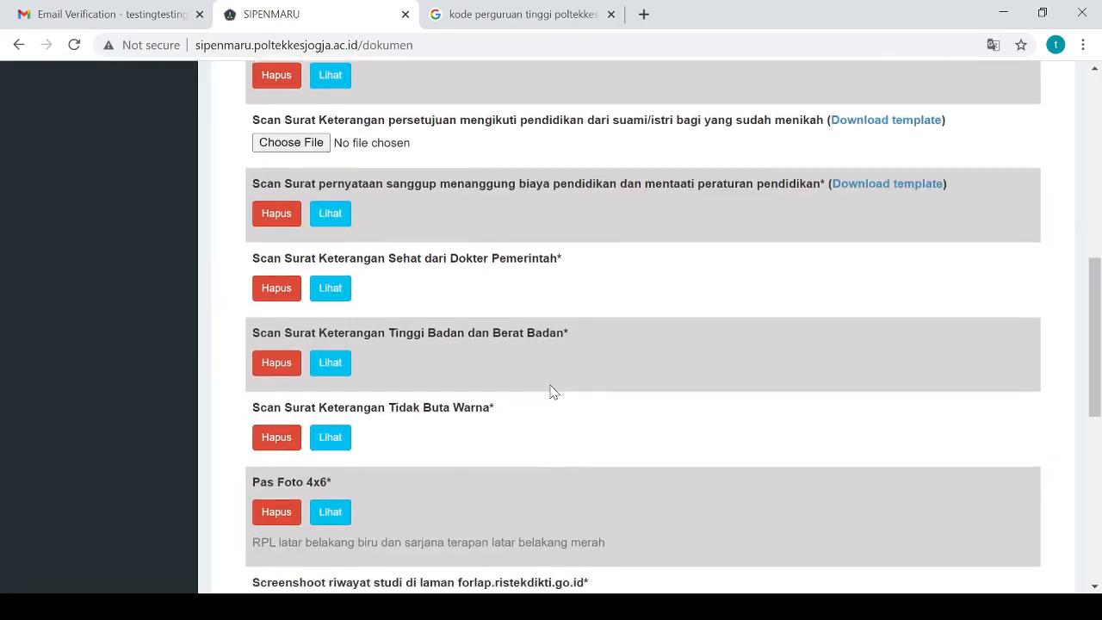
pyautogui.scroll(10, 551, 389)
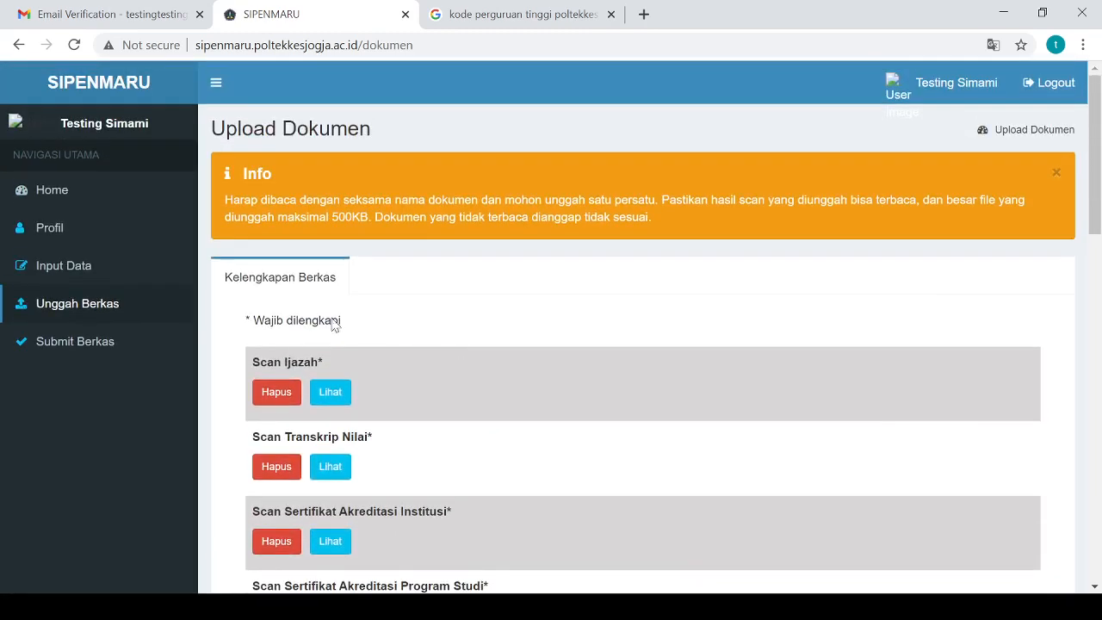
# Try Submit Data Sekarang, then follow the incomplete-documents warning to Berkas Pendukung
pyautogui.click(69, 347)
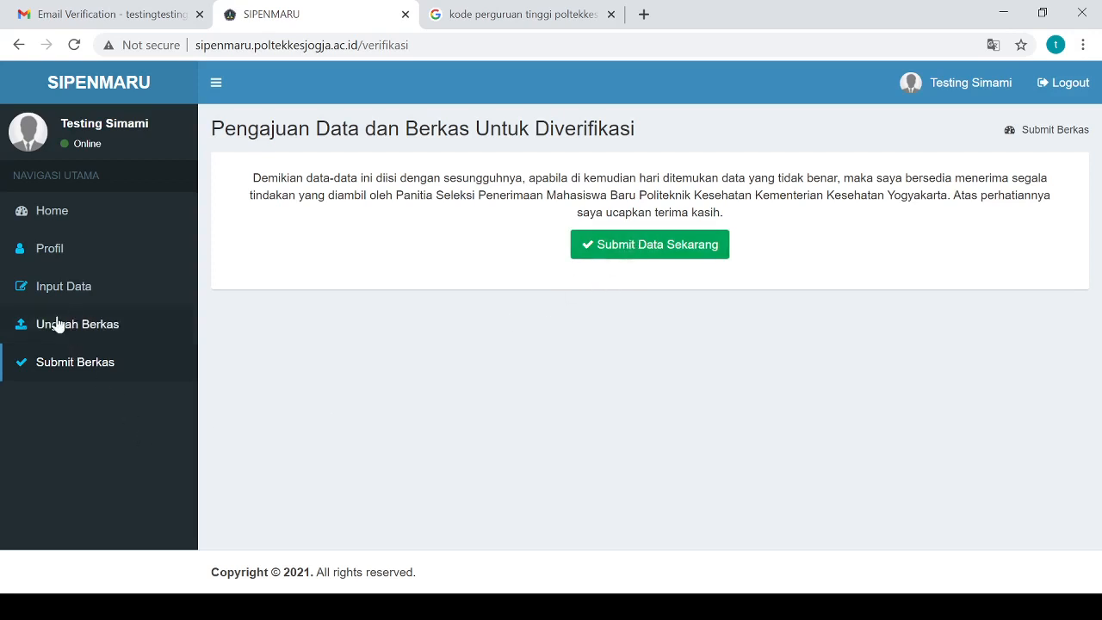
pyautogui.click(679, 251)
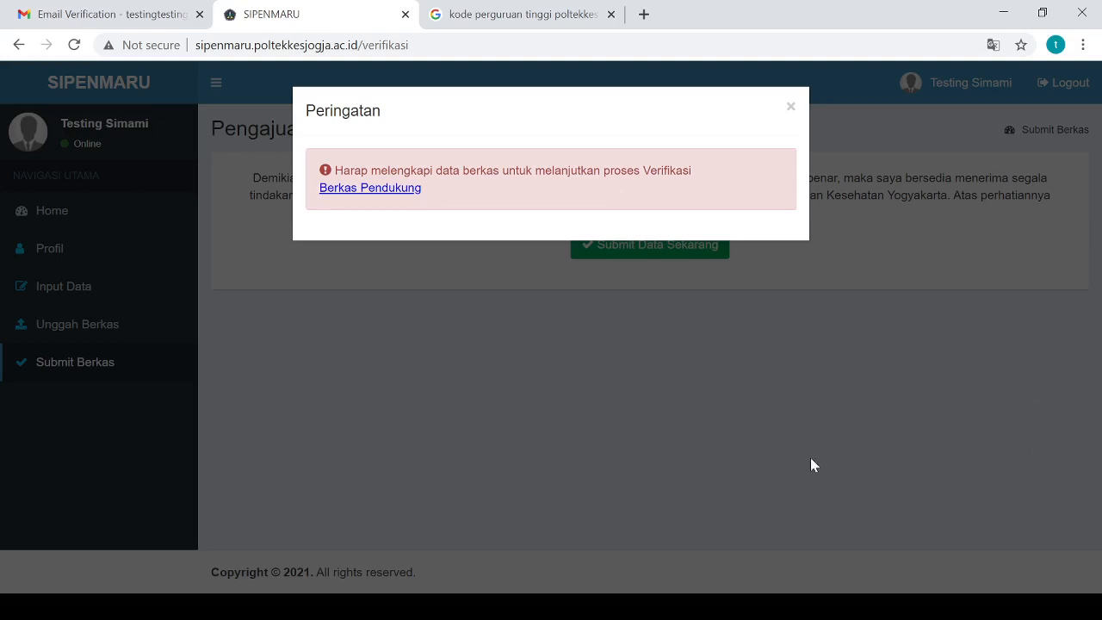
pyautogui.click(367, 190)
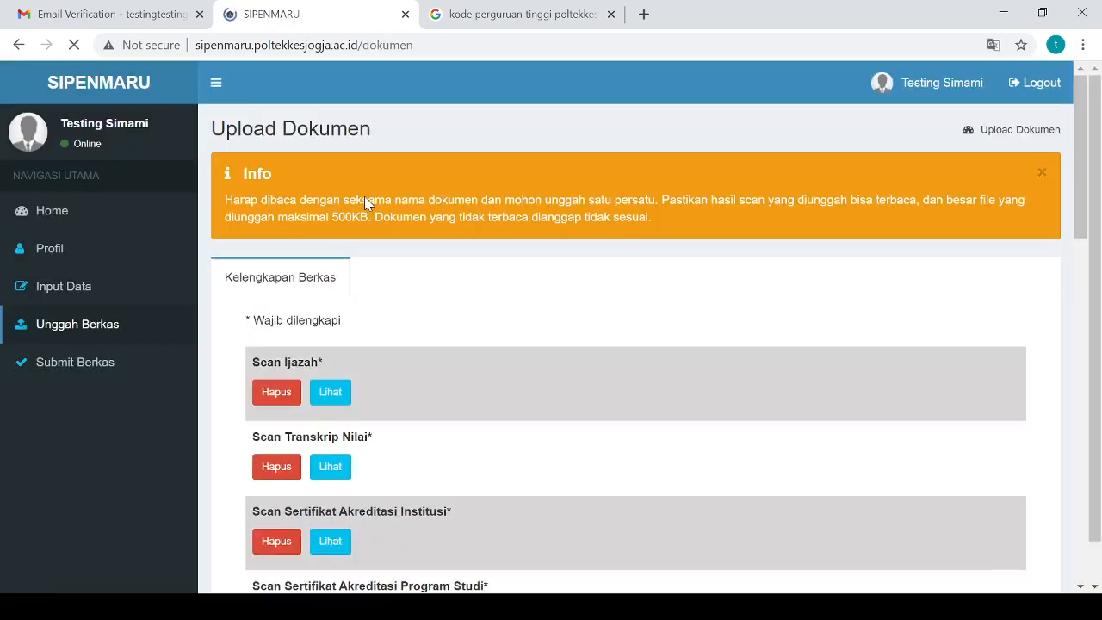
# Upload the Scan Kartu Keluarga file until 'Berhasil mengupload berkas' appears
pyautogui.scroll(-5, 463, 350)
pyautogui.scroll(-8, 463, 355)
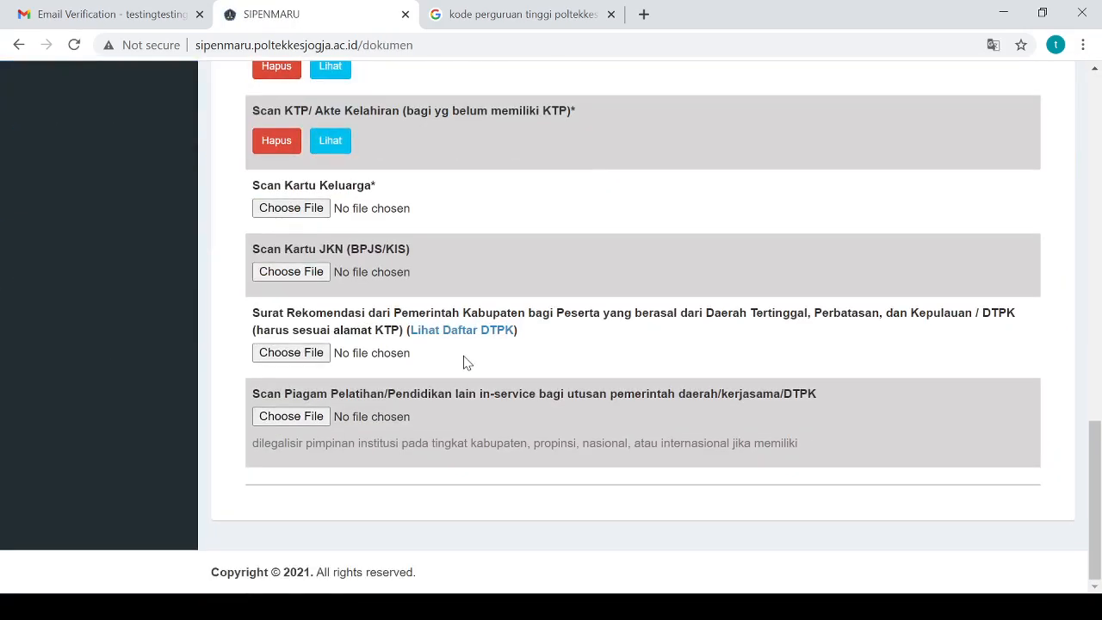
pyautogui.scroll(10, 463, 353)
pyautogui.scroll(2, 469, 337)
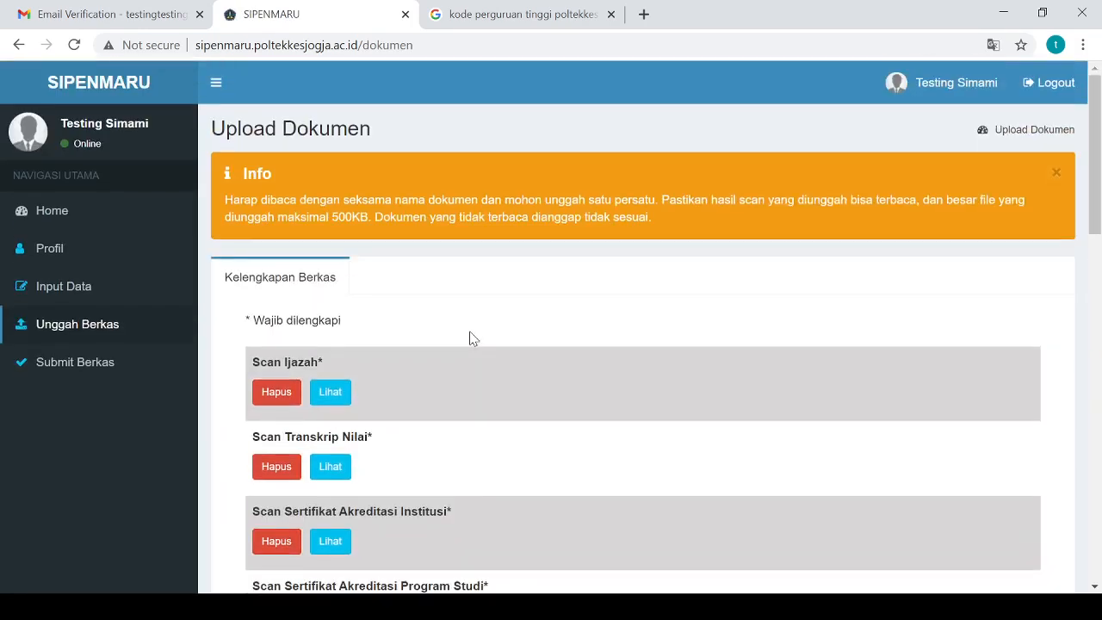
pyautogui.scroll(-6, 472, 369)
pyautogui.scroll(-5, 472, 368)
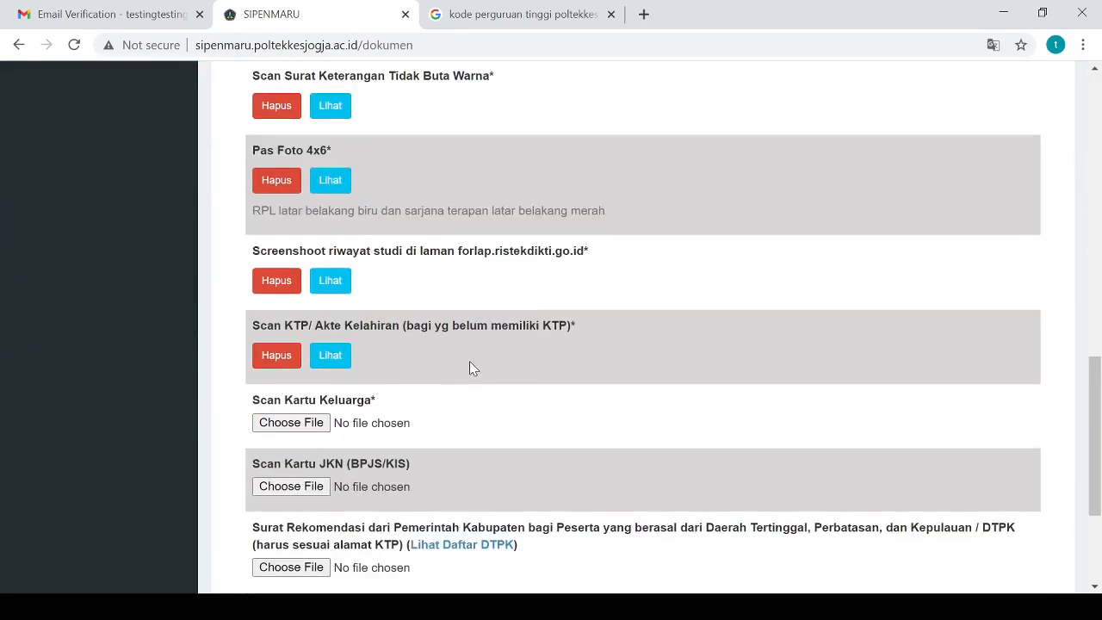
pyautogui.scroll(-2, 470, 366)
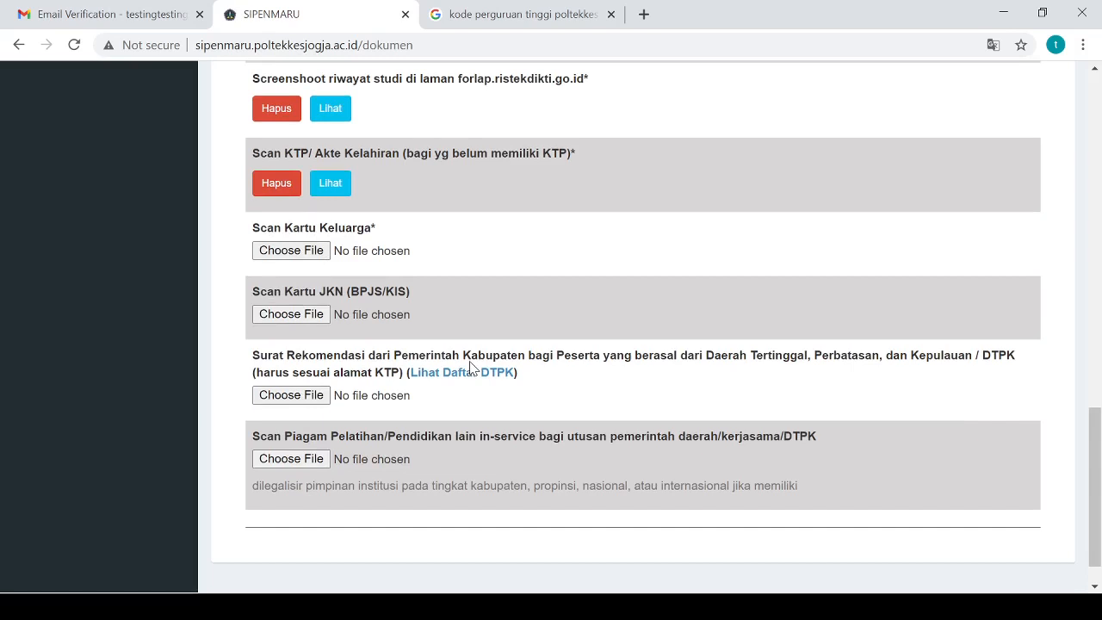
pyautogui.scroll(-1, 470, 365)
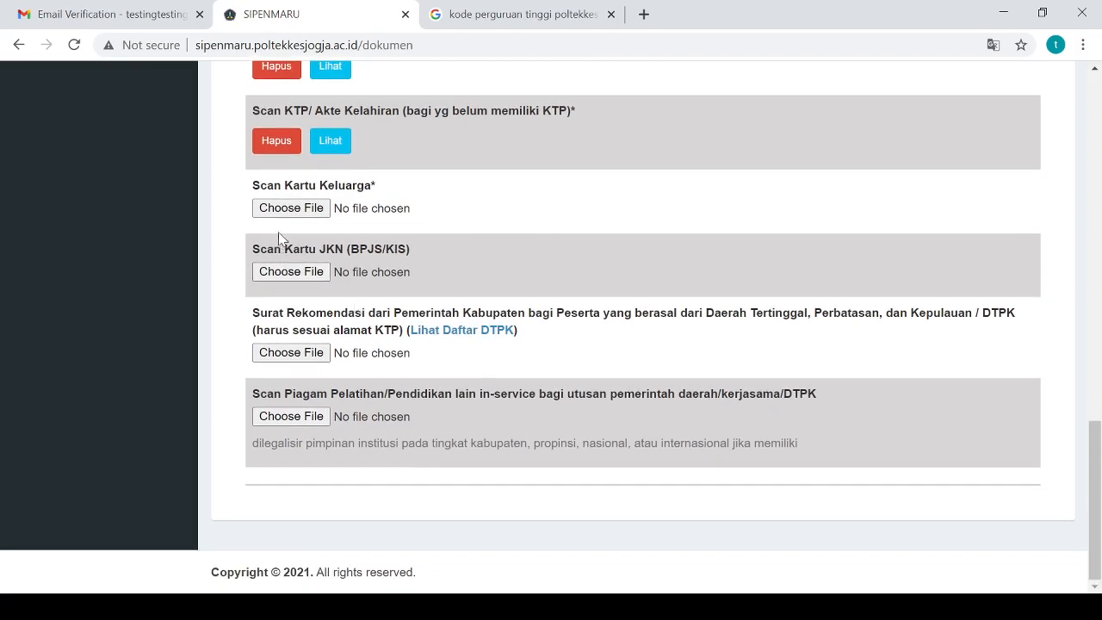
pyautogui.click(297, 210)
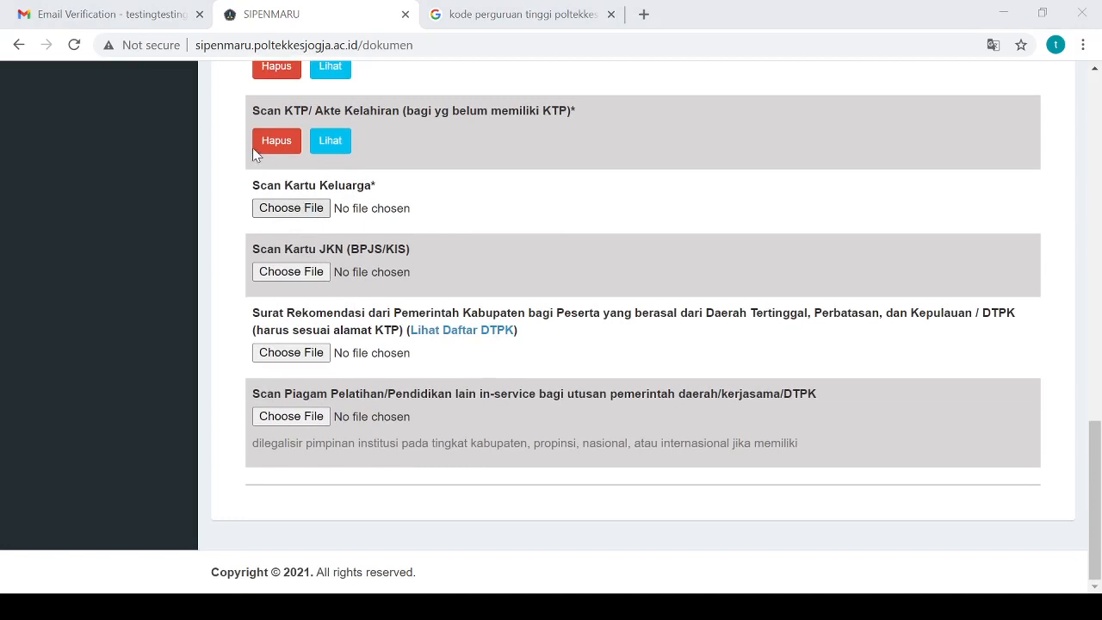
pyautogui.click(401, 388)
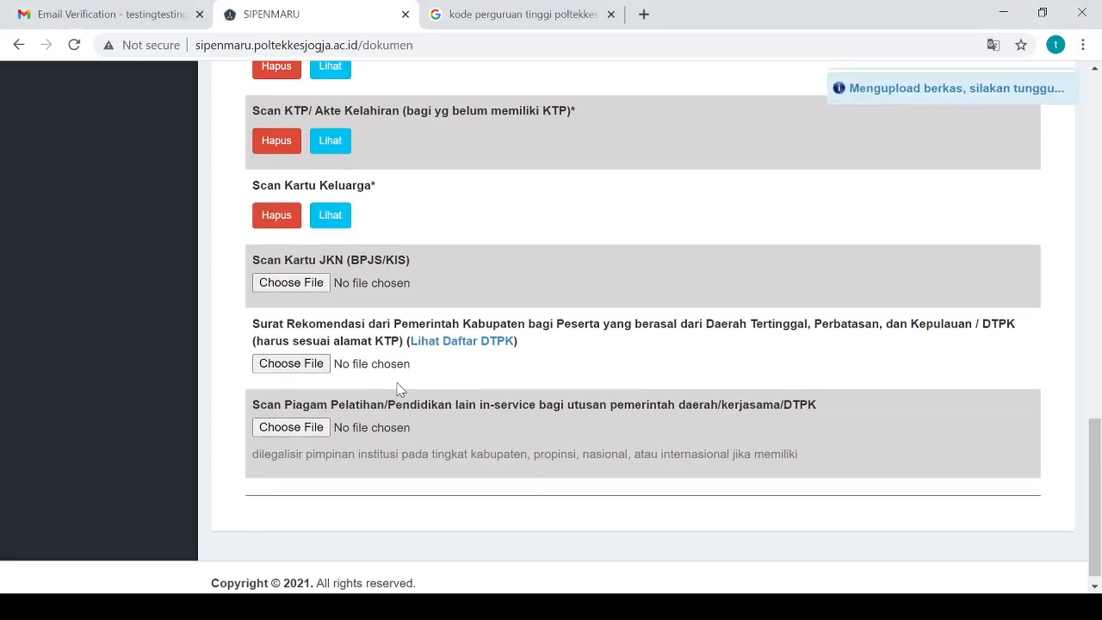
pyautogui.scroll(14, 393, 381)
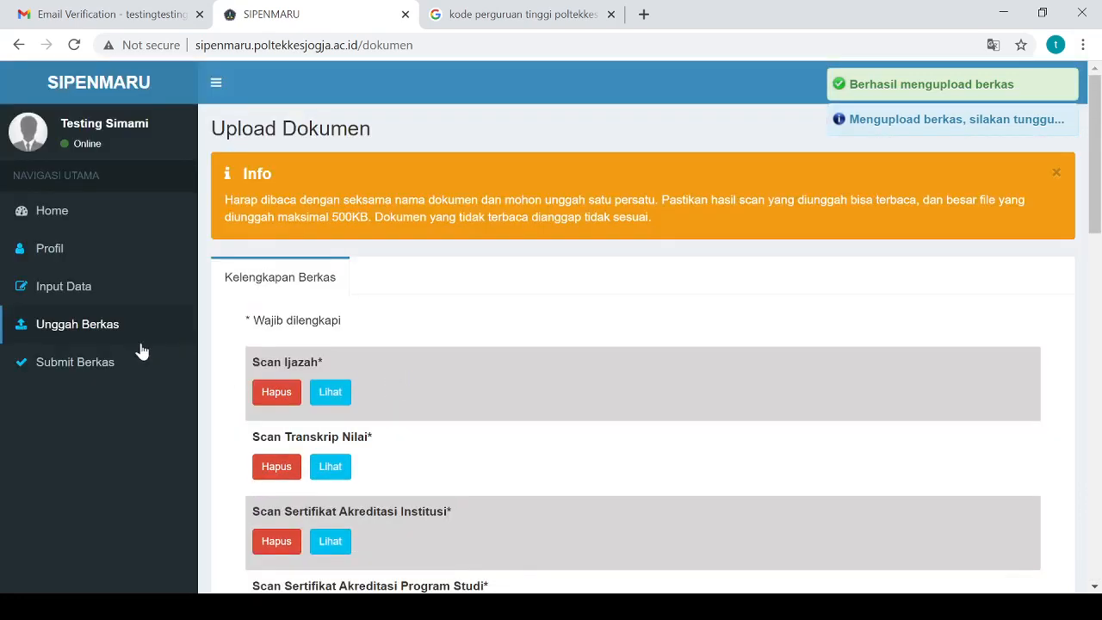
# Send the applicant's data and documents for verification via Submit Berkas, confirming the dialog with OK
pyautogui.click(78, 364)
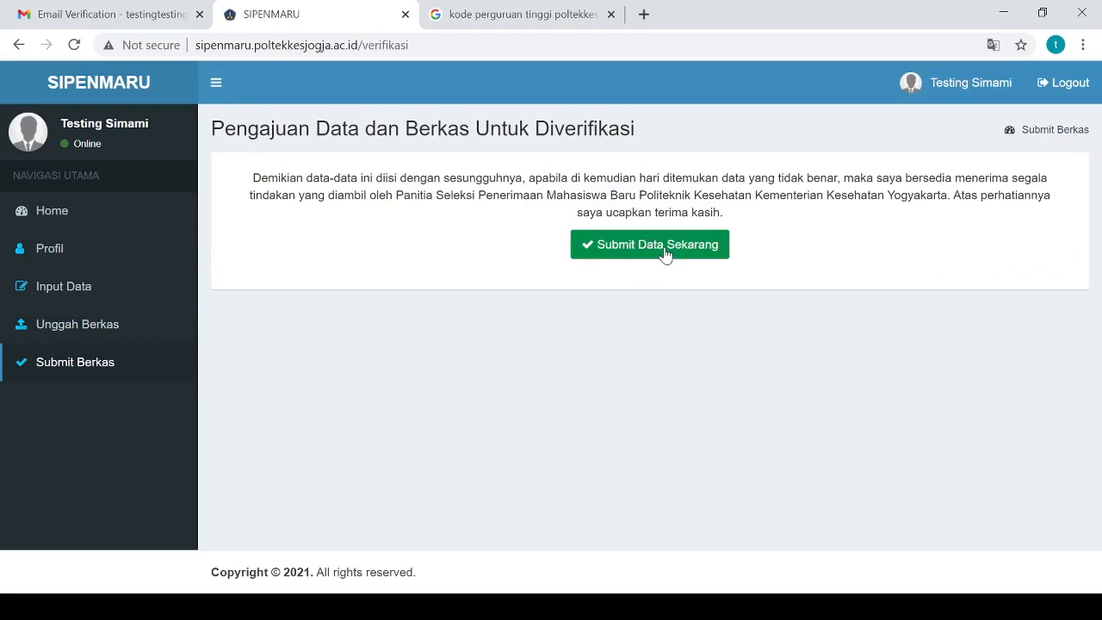
pyautogui.click(665, 249)
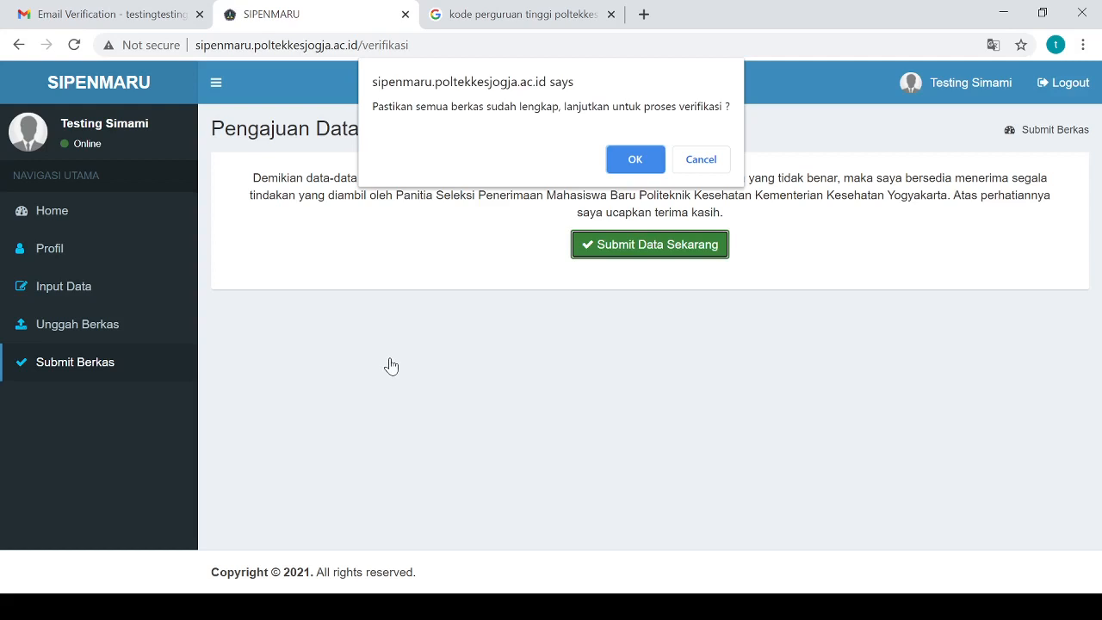
pyautogui.click(1014, 394)
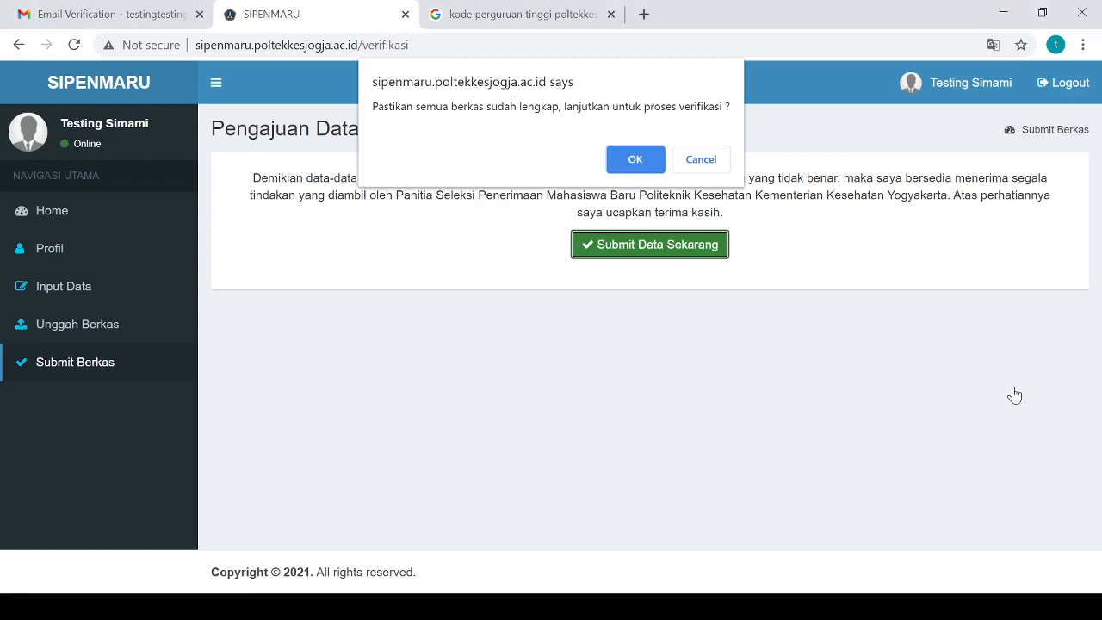
pyautogui.click(635, 162)
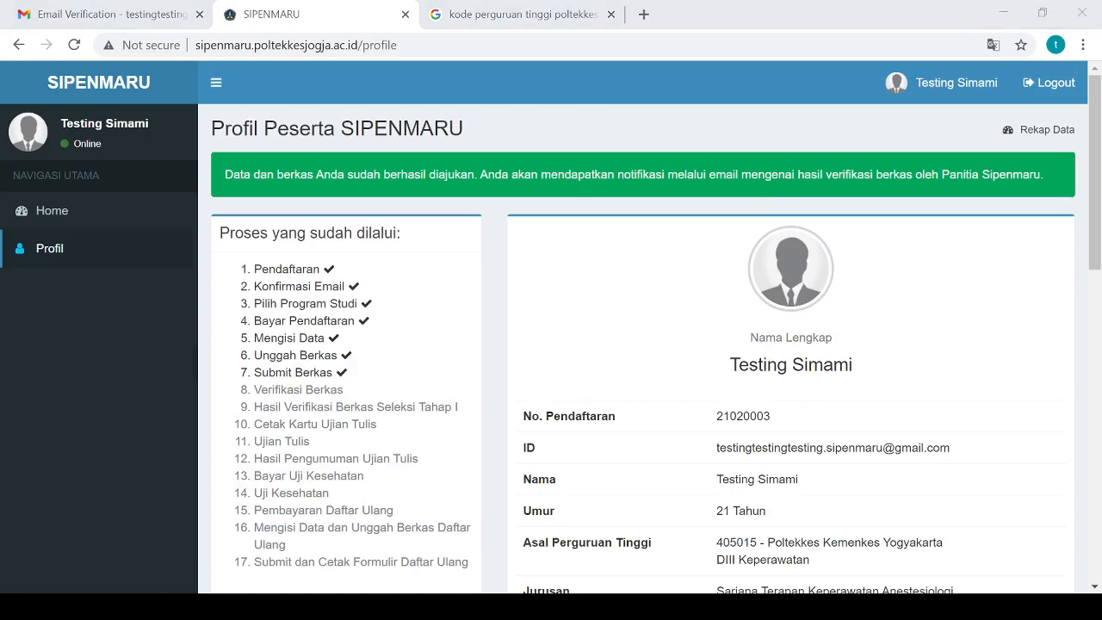
pyautogui.click(1027, 287)
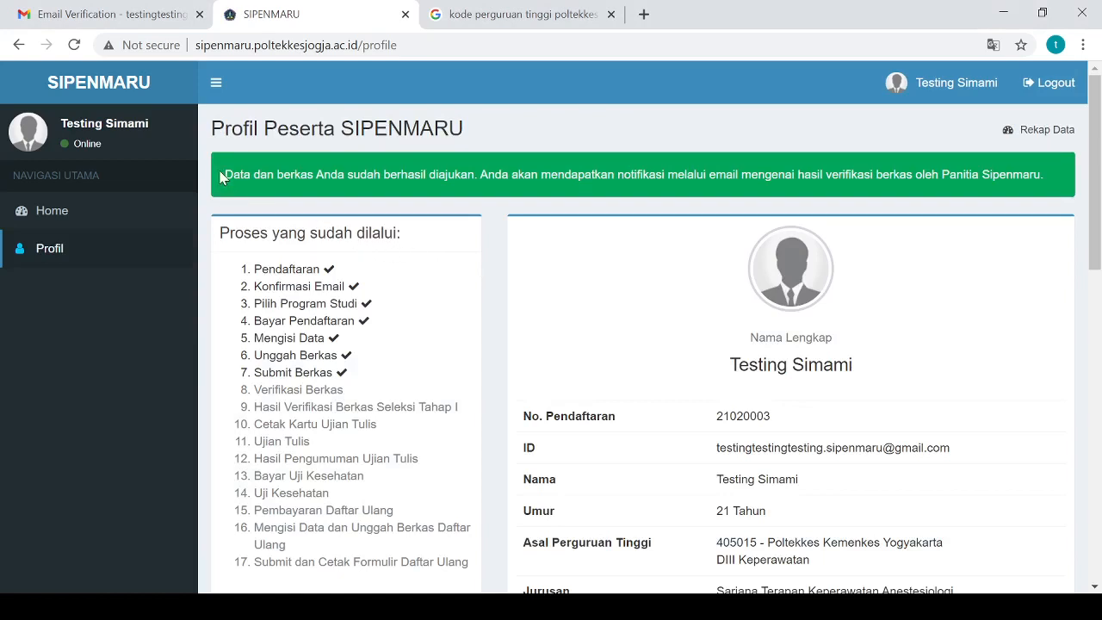
pyautogui.moveTo(224, 176); pyautogui.dragTo(767, 175)
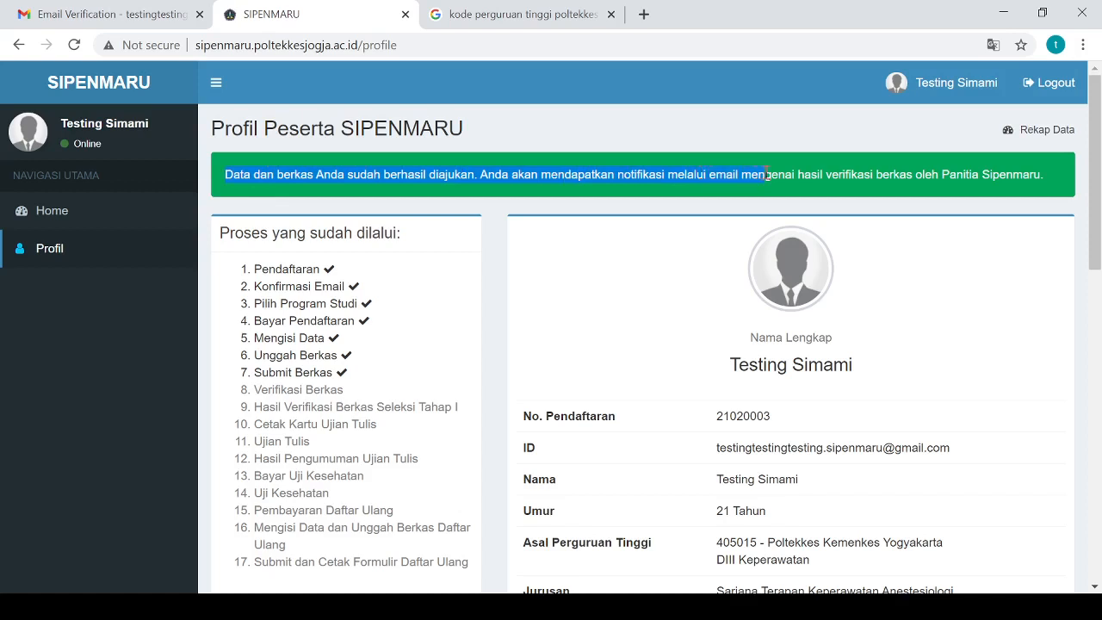
pyautogui.click(729, 176)
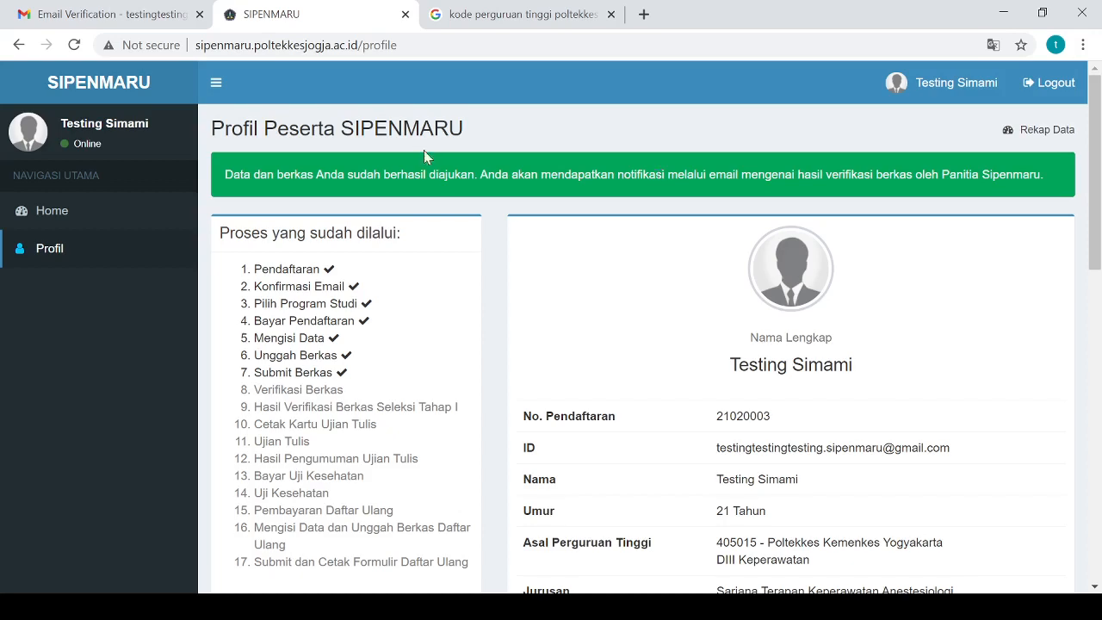
pyautogui.scroll(-3, 475, 286)
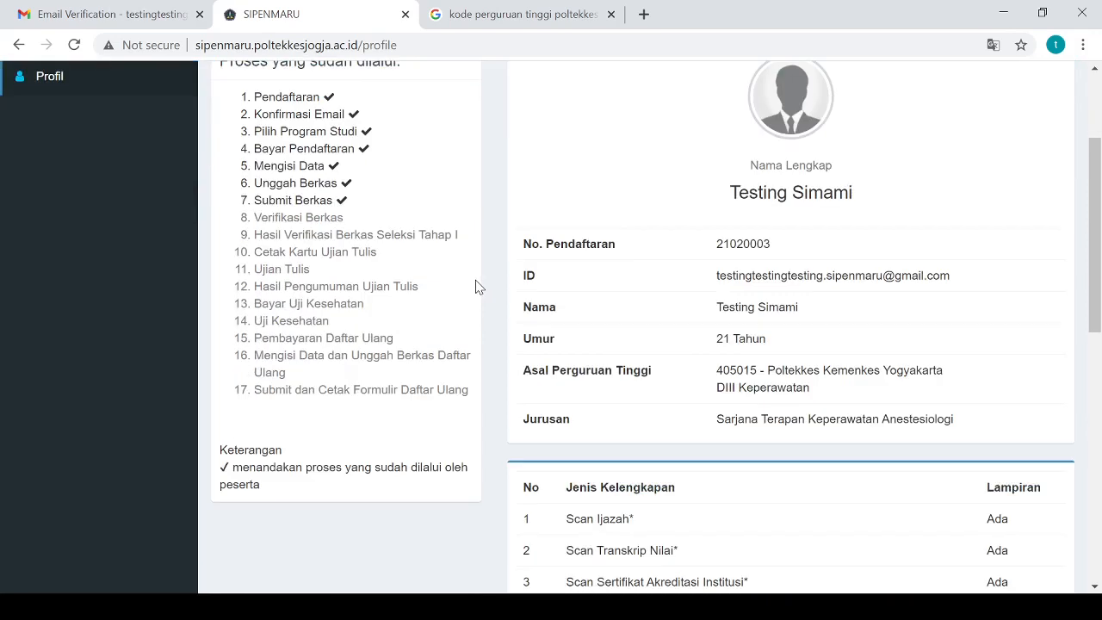
pyautogui.scroll(3, 475, 284)
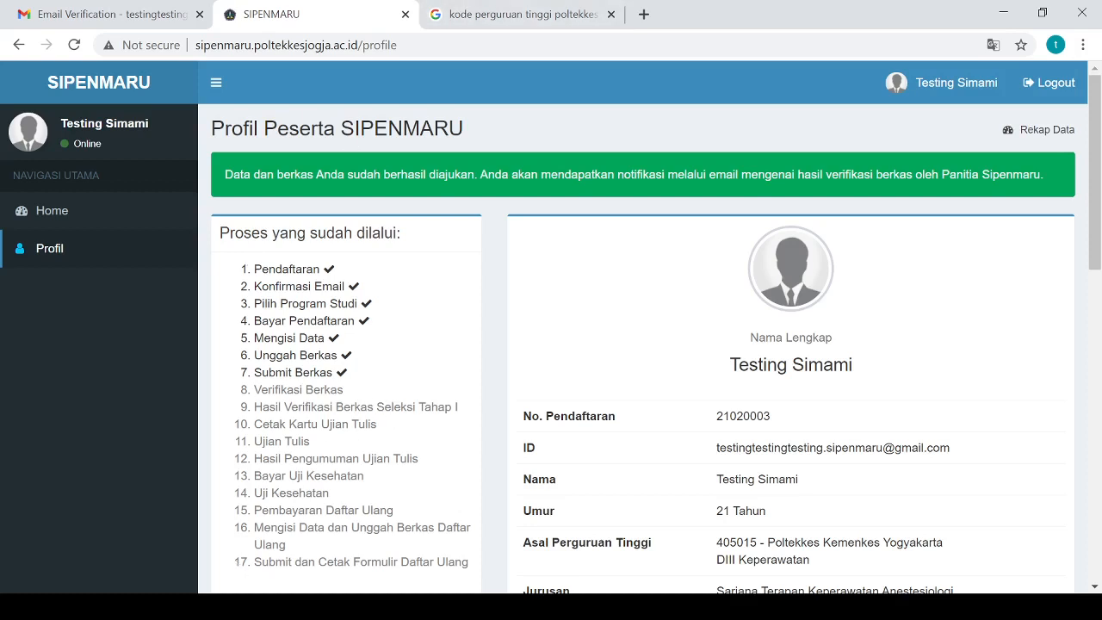
pyautogui.click(230, 606)
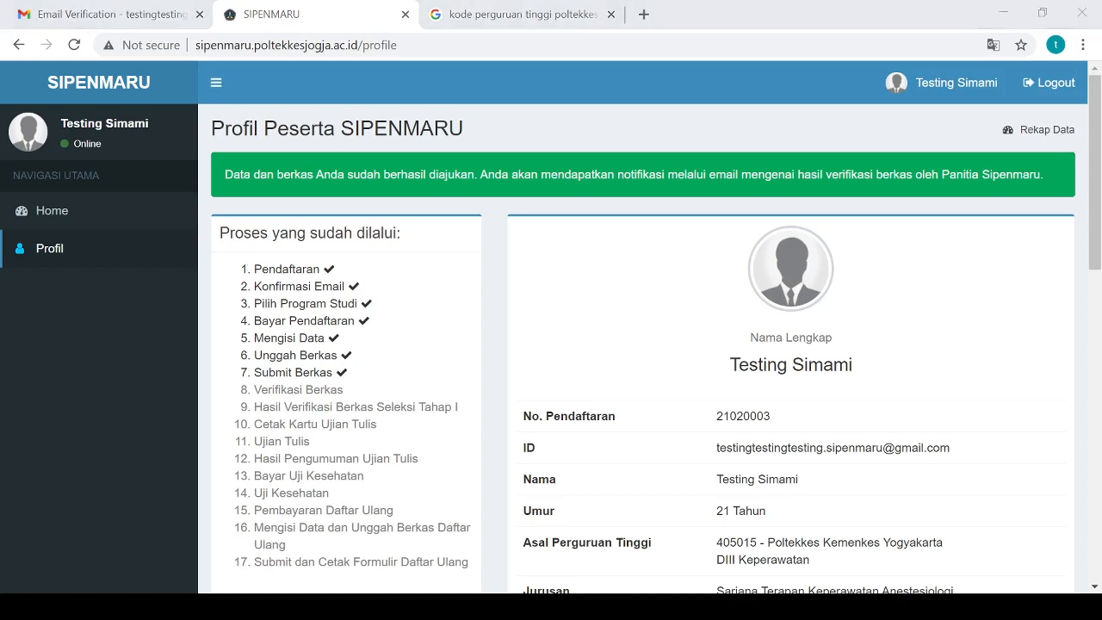
# Log out of the applicant account and review the contact number on the public home page
pyautogui.click(1053, 334)
pyautogui.click(1050, 83)
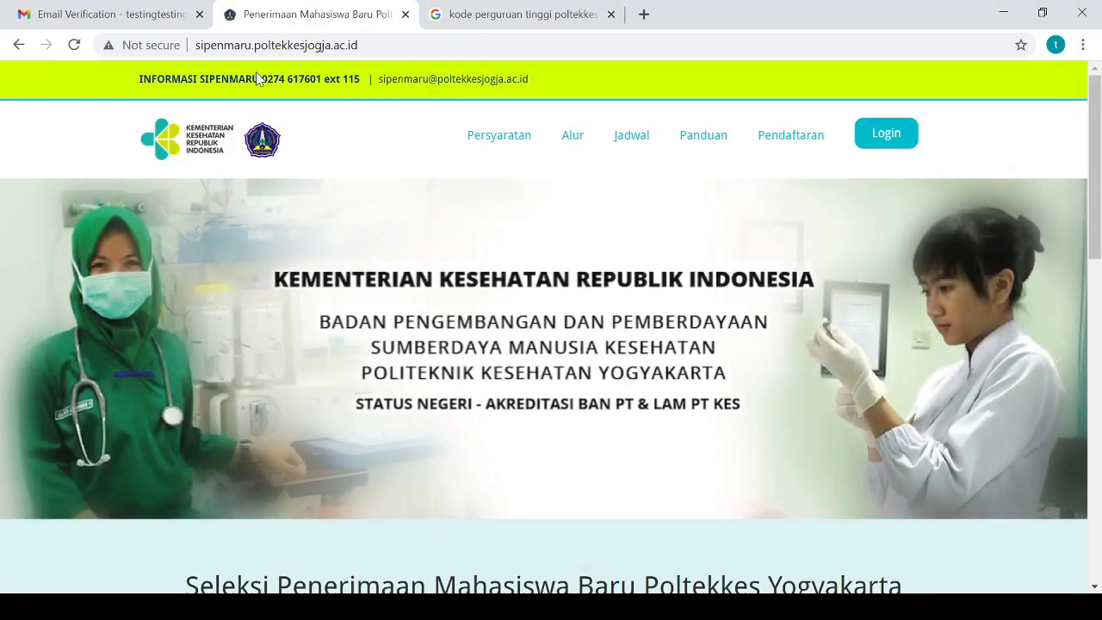
pyautogui.moveTo(260, 78); pyautogui.dragTo(324, 97)
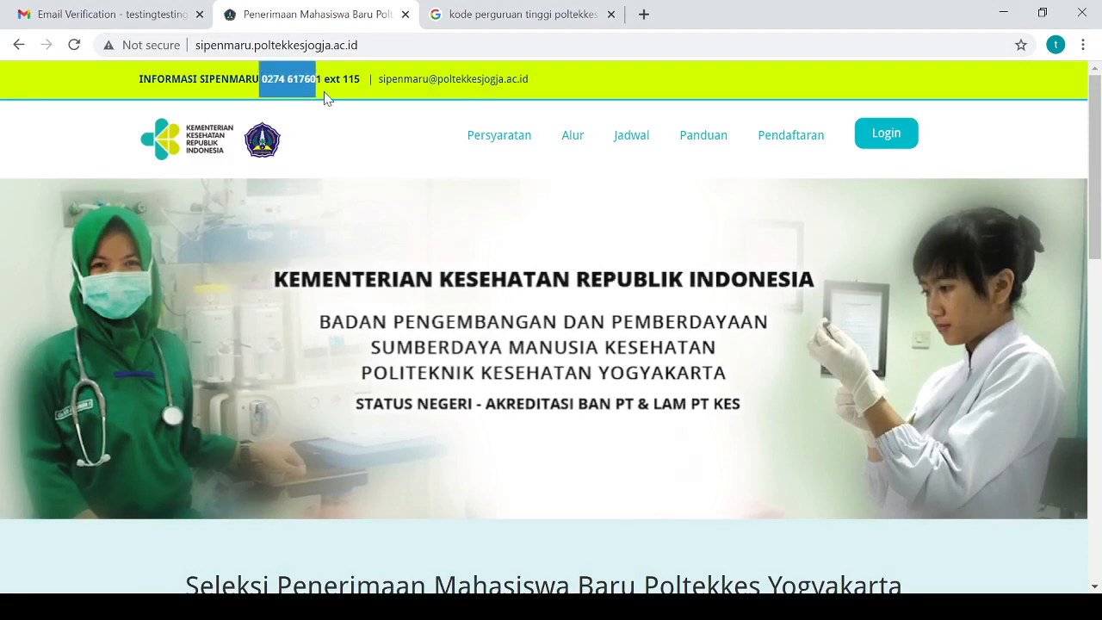
pyautogui.click(337, 142)
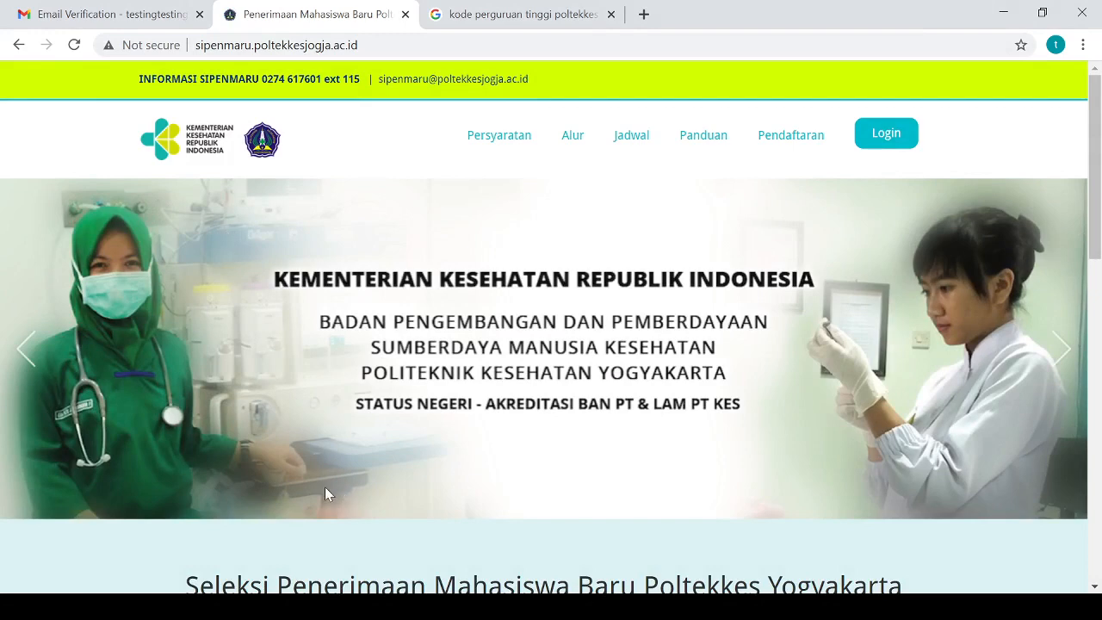
pyautogui.click(241, 607)
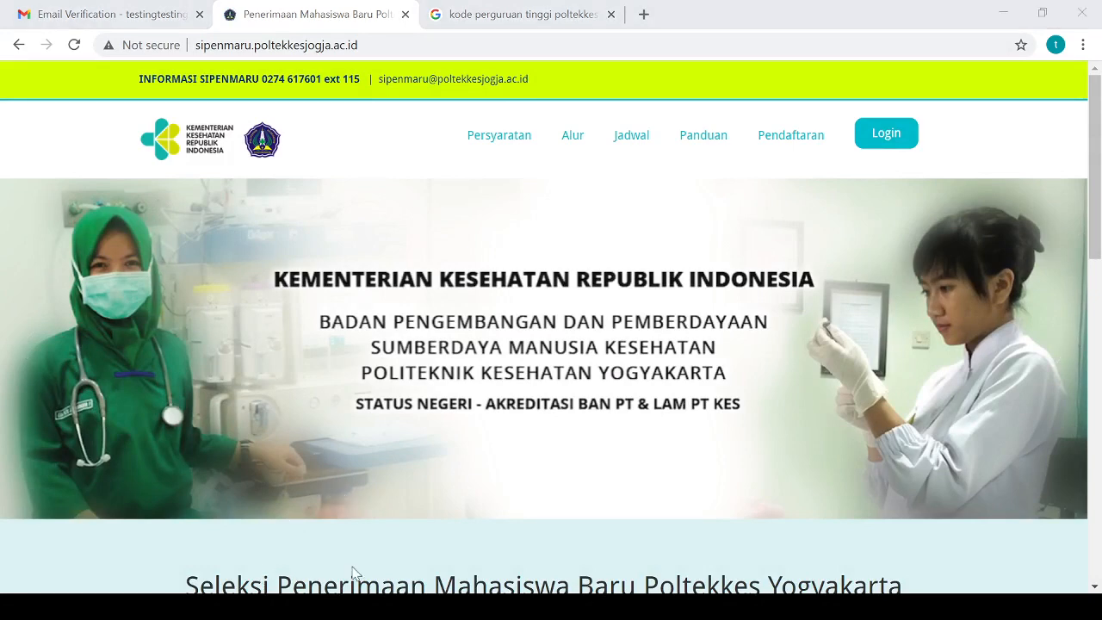